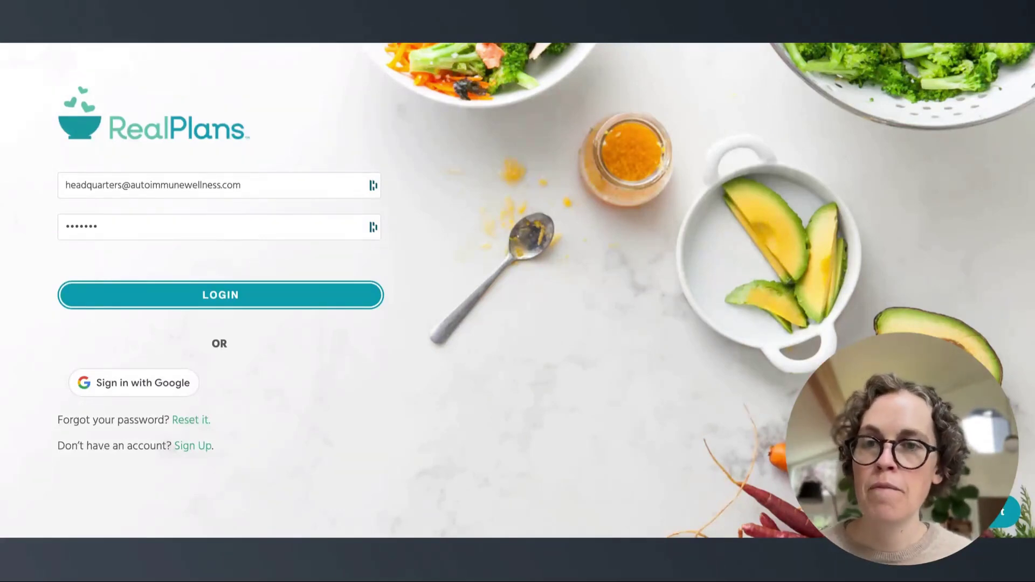
Step: Log in to the account and keep Automated Plan as the meal planning style in the settings
{"action": "key", "text": "Return"}
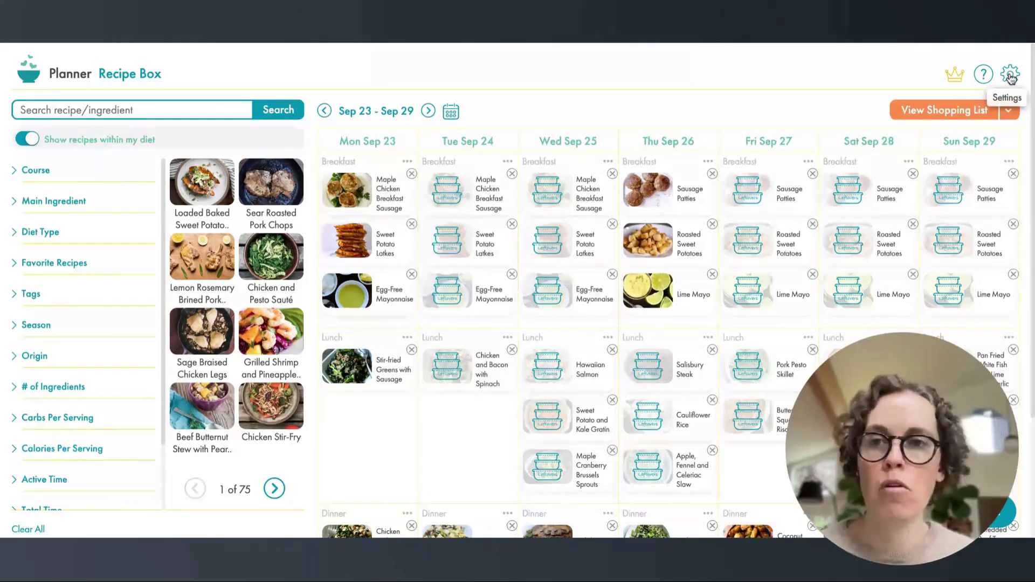
{"action": "left_click", "coordinate": [1010, 76]}
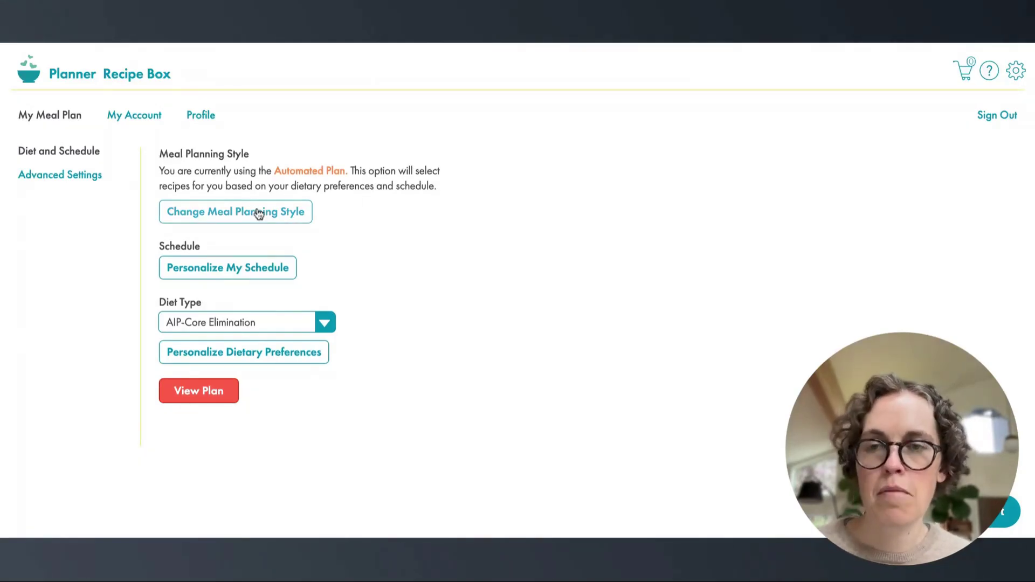
{"action": "left_click", "coordinate": [293, 212]}
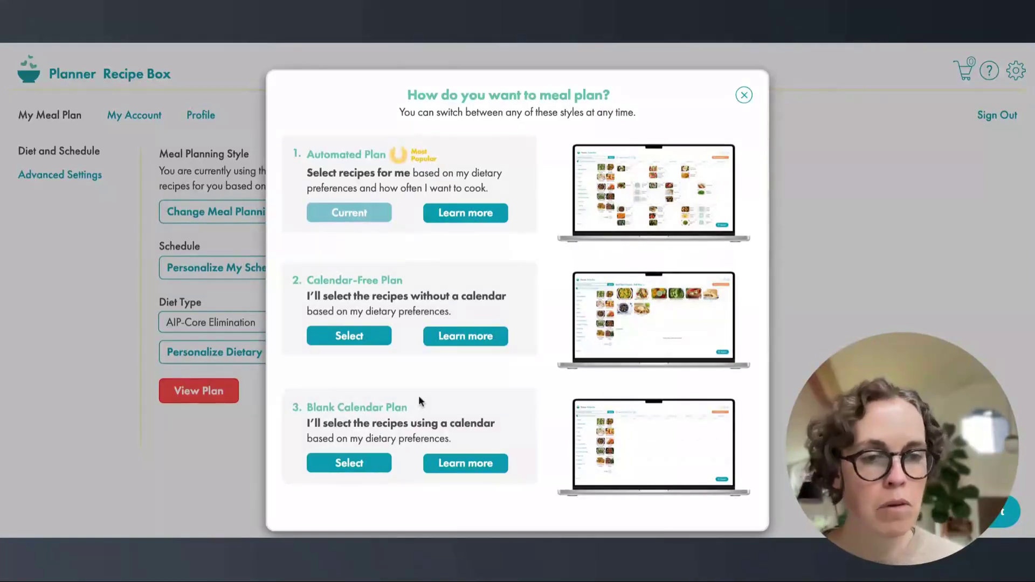
{"action": "left_click", "coordinate": [353, 214]}
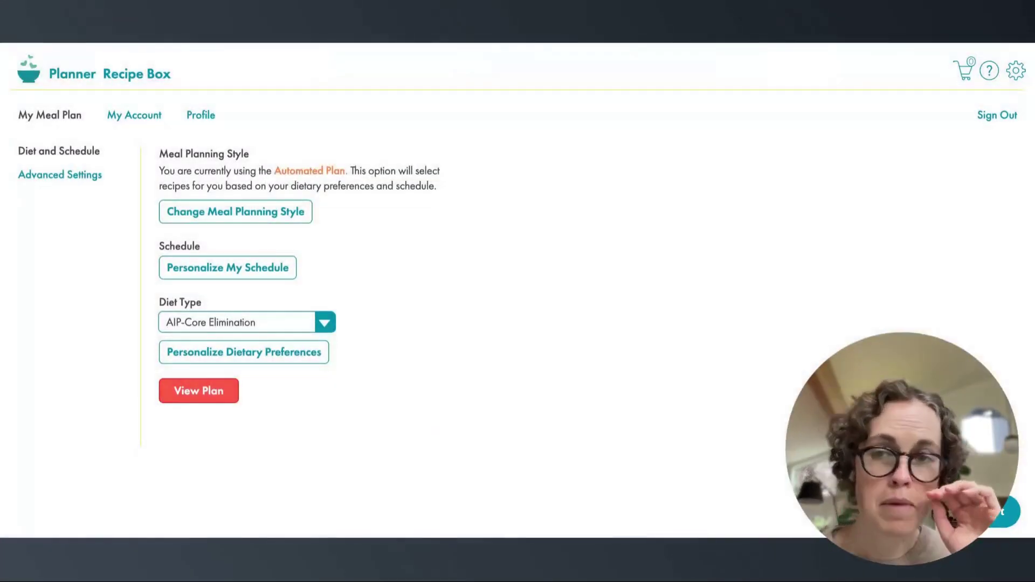
Step: Review the advanced settings for household size, week start day, seasonal recipes, weekly emails, recipe measurement and kitchen equipment
{"action": "left_click", "coordinate": [79, 179]}
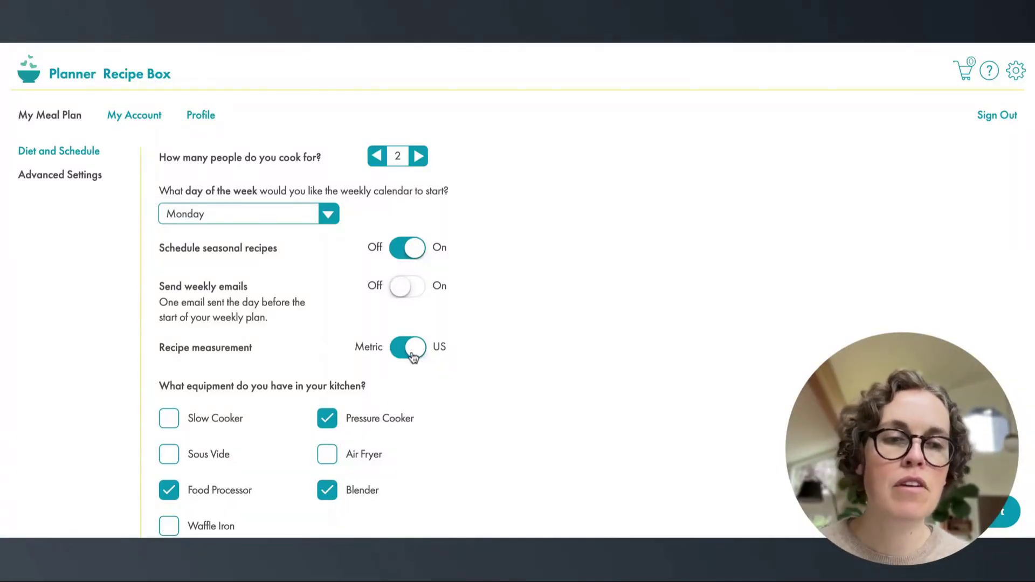
{"action": "scroll", "coordinate": [413, 357], "scroll_direction": "down", "scroll_amount": 1}
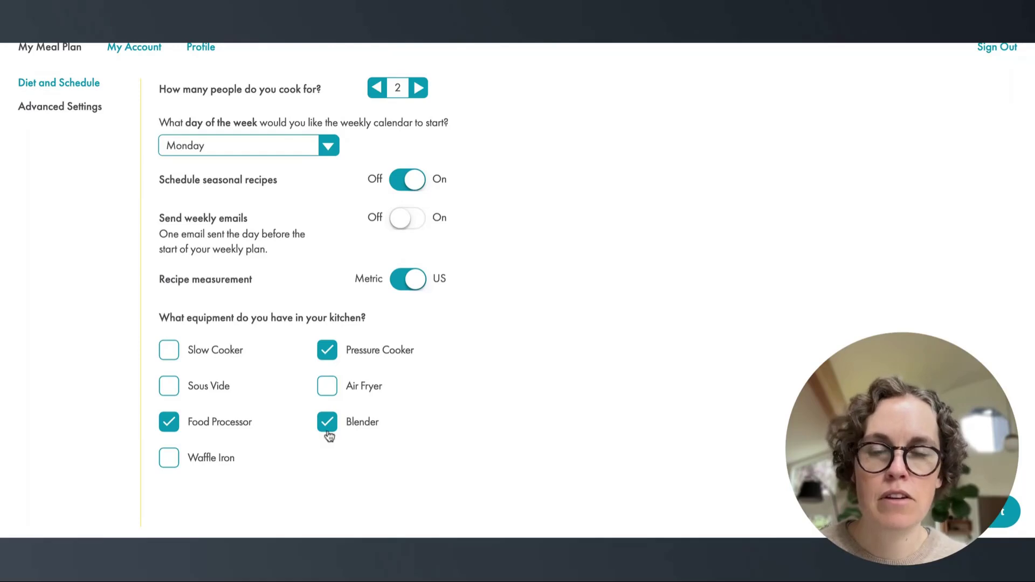
{"action": "scroll", "coordinate": [248, 264], "scroll_direction": "up", "scroll_amount": 3}
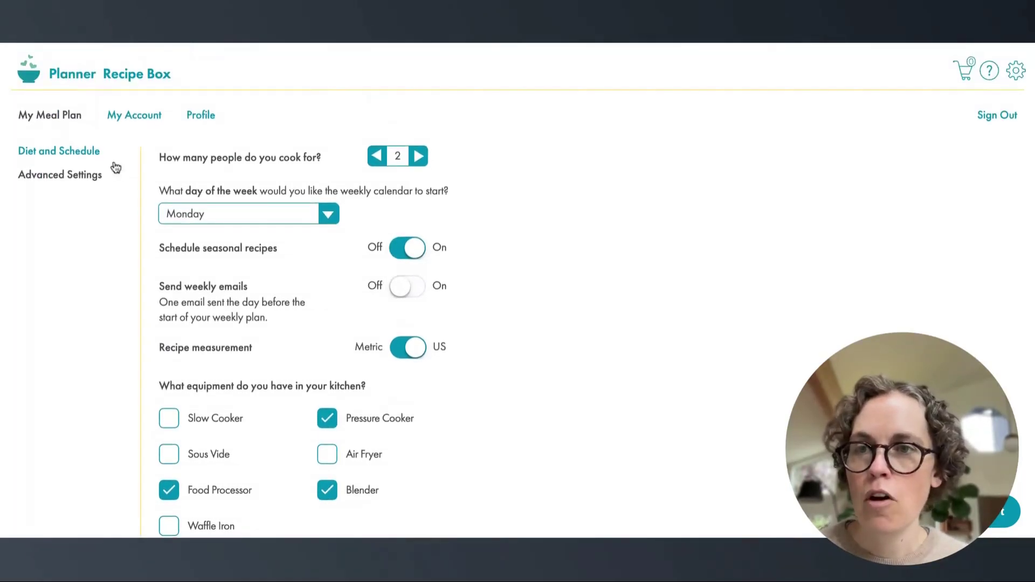
Step: Open Monday's breakfast options in the personalized schedule, review the recipe filters and confirm them with Any selected and Cook For at 6
{"action": "left_click", "coordinate": [86, 152]}
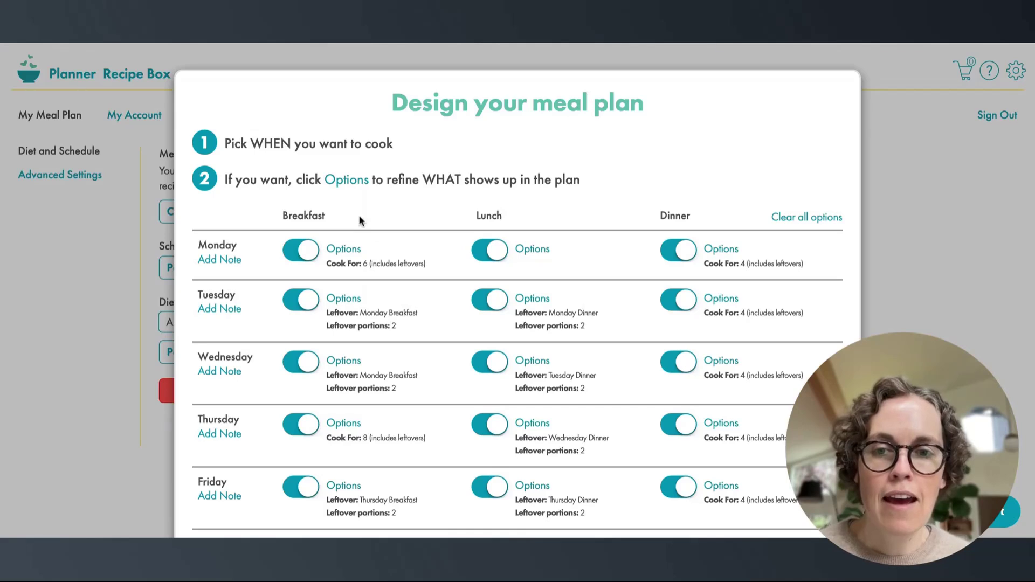
{"action": "left_click", "coordinate": [351, 251]}
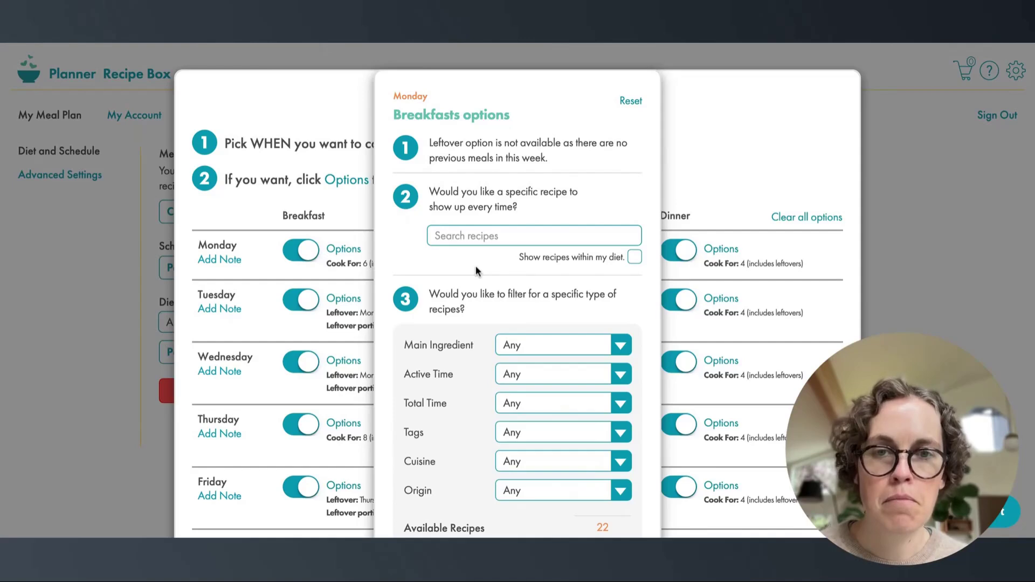
{"action": "scroll", "coordinate": [477, 271], "scroll_direction": "down", "scroll_amount": 1}
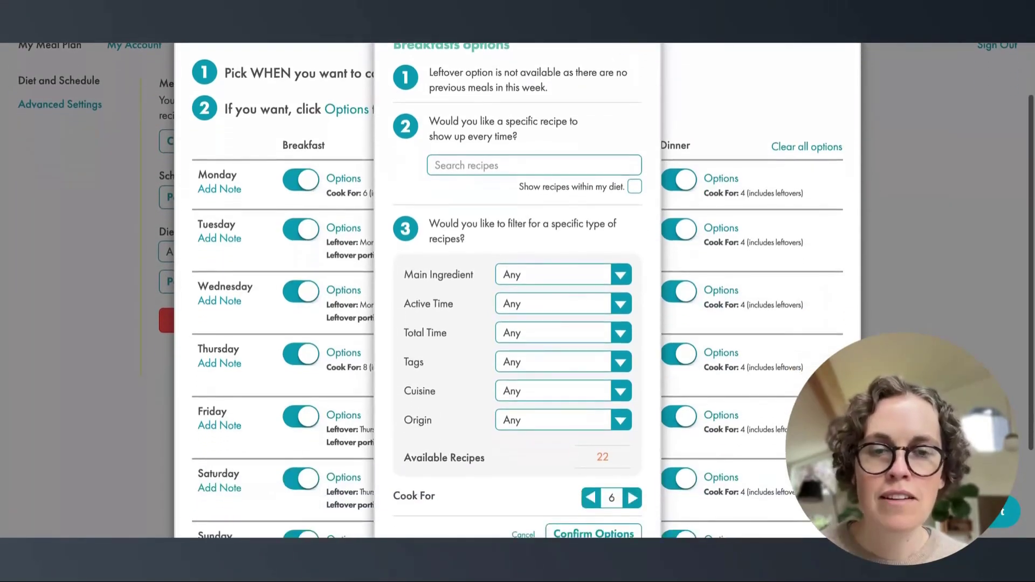
{"action": "scroll", "coordinate": [483, 376], "scroll_direction": "down", "scroll_amount": 1}
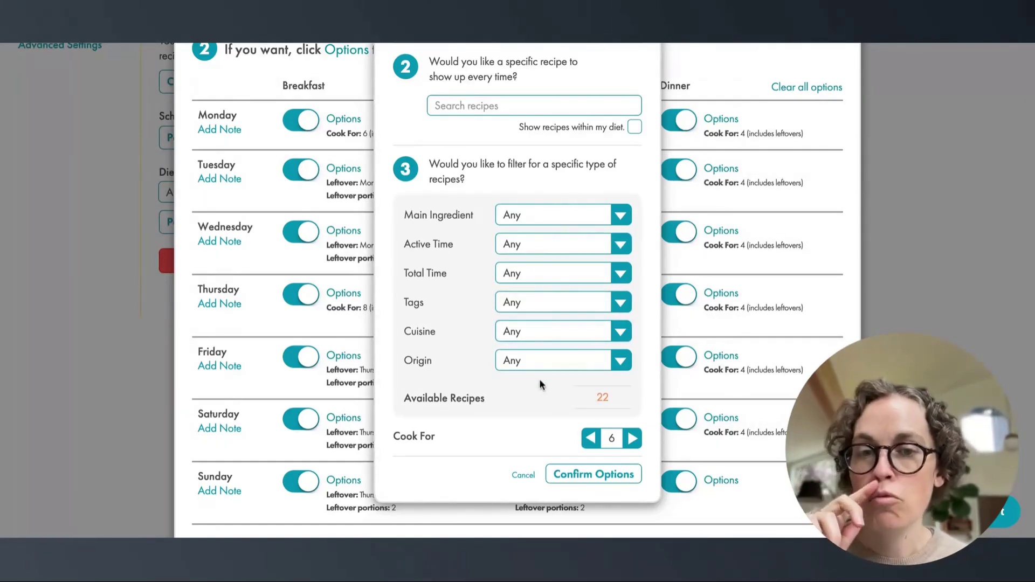
{"action": "scroll", "coordinate": [489, 249], "scroll_direction": "up", "scroll_amount": 3}
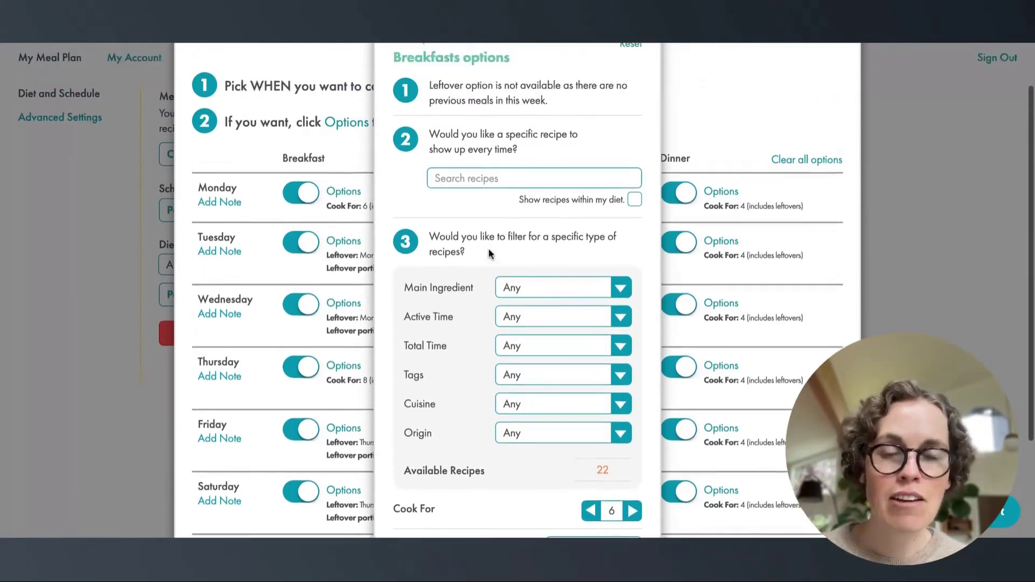
{"action": "scroll", "coordinate": [489, 252], "scroll_direction": "up", "scroll_amount": 2}
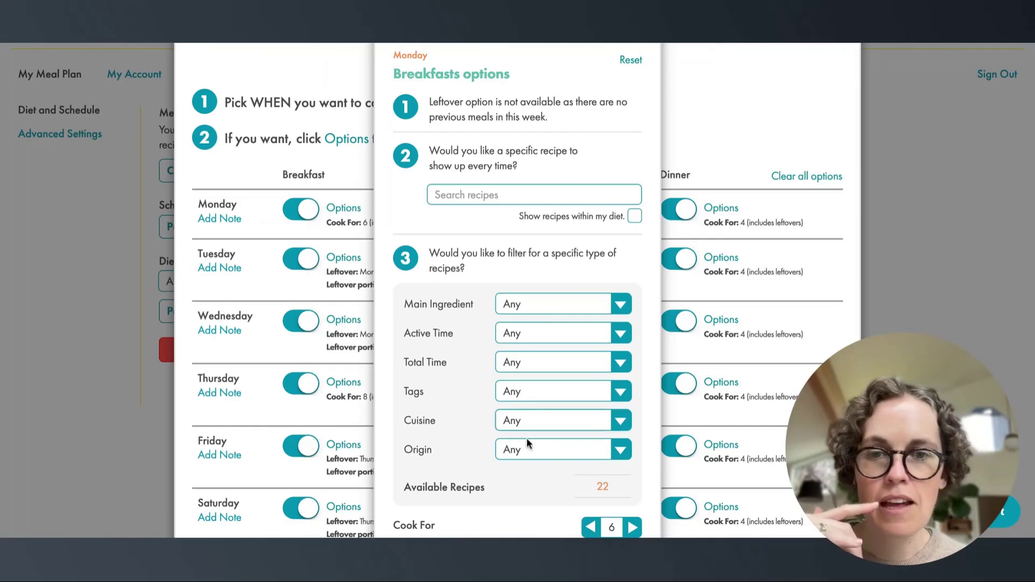
{"action": "left_click", "coordinate": [513, 307]}
{"action": "left_click", "coordinate": [513, 308]}
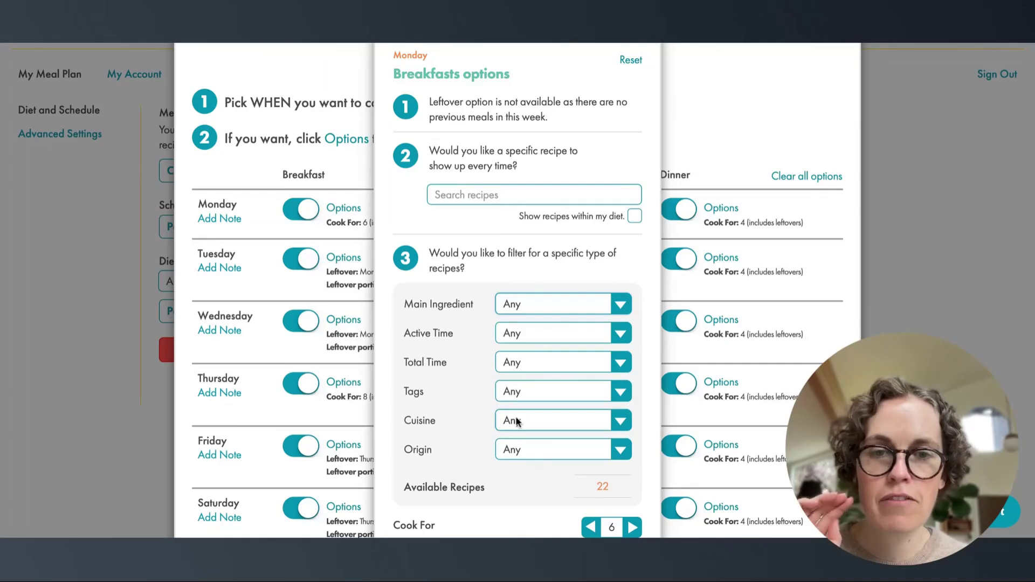
{"action": "scroll", "coordinate": [517, 421], "scroll_direction": "down", "scroll_amount": 3}
{"action": "scroll", "coordinate": [515, 416], "scroll_direction": "up", "scroll_amount": 1}
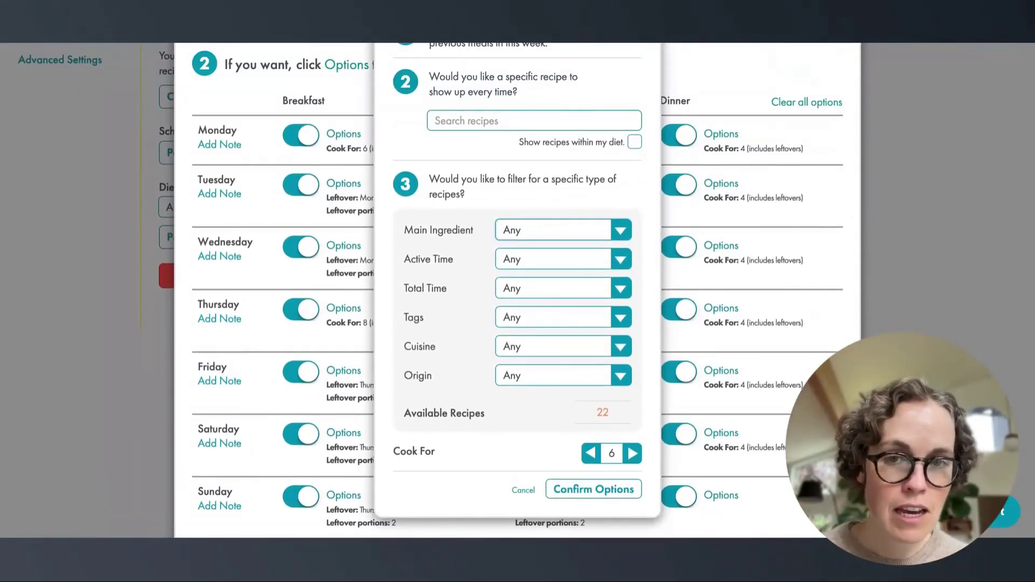
{"action": "scroll", "coordinate": [511, 311], "scroll_direction": "up", "scroll_amount": 2}
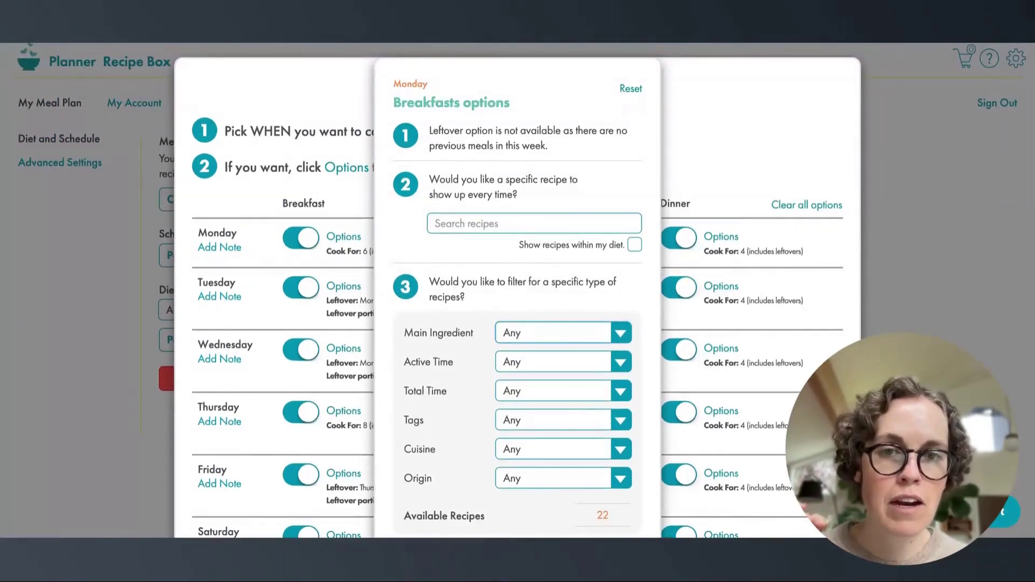
{"action": "scroll", "coordinate": [511, 340], "scroll_direction": "down", "scroll_amount": 3}
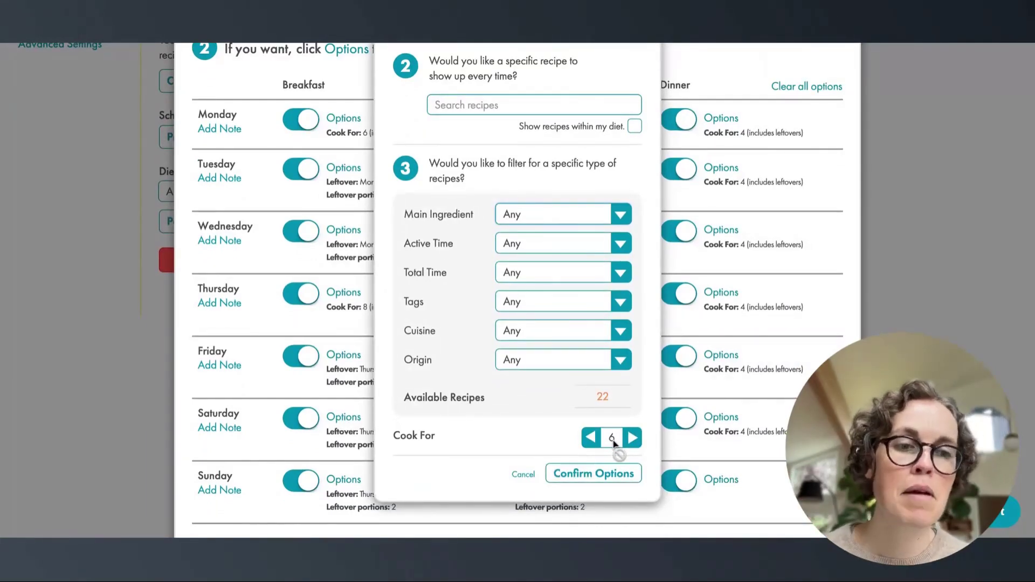
{"action": "left_click", "coordinate": [591, 474]}
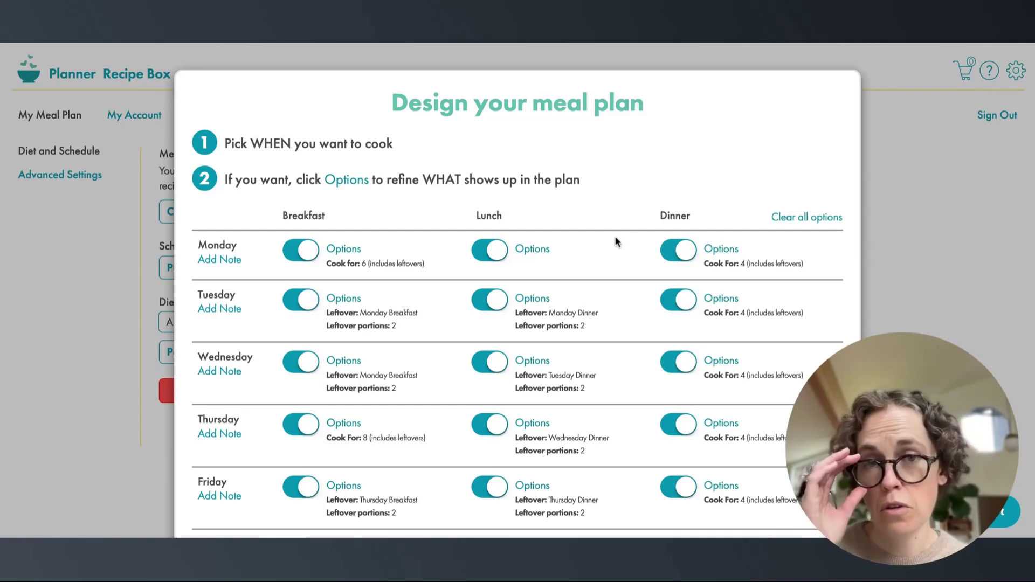
Step: Turn off Monday lunch in the schedule and confirm Monday's dinner options with all filters on Any and Cook For at 4
{"action": "left_click", "coordinate": [489, 251]}
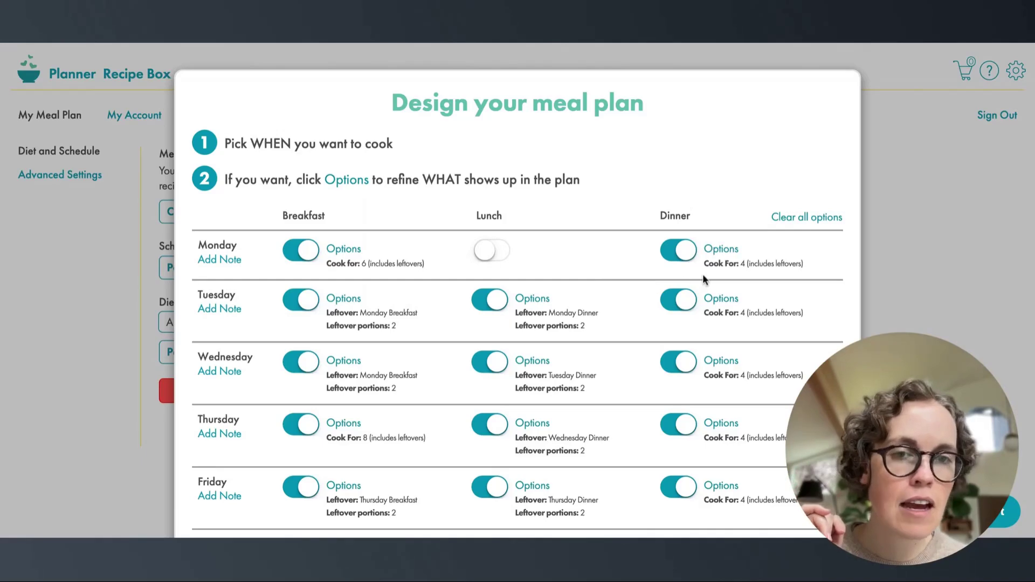
{"action": "left_click", "coordinate": [724, 251]}
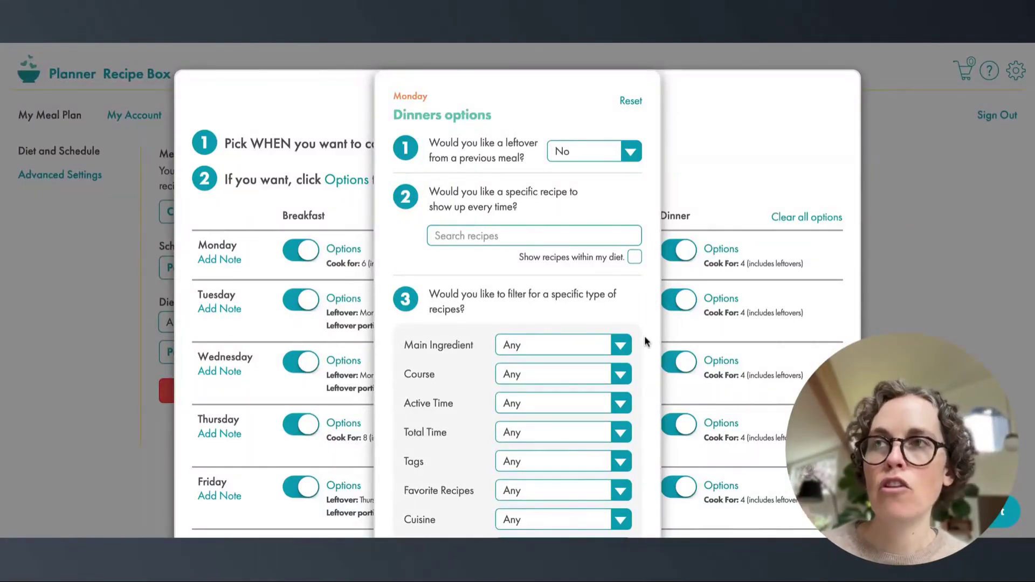
{"action": "scroll", "coordinate": [645, 335], "scroll_direction": "down", "scroll_amount": 2}
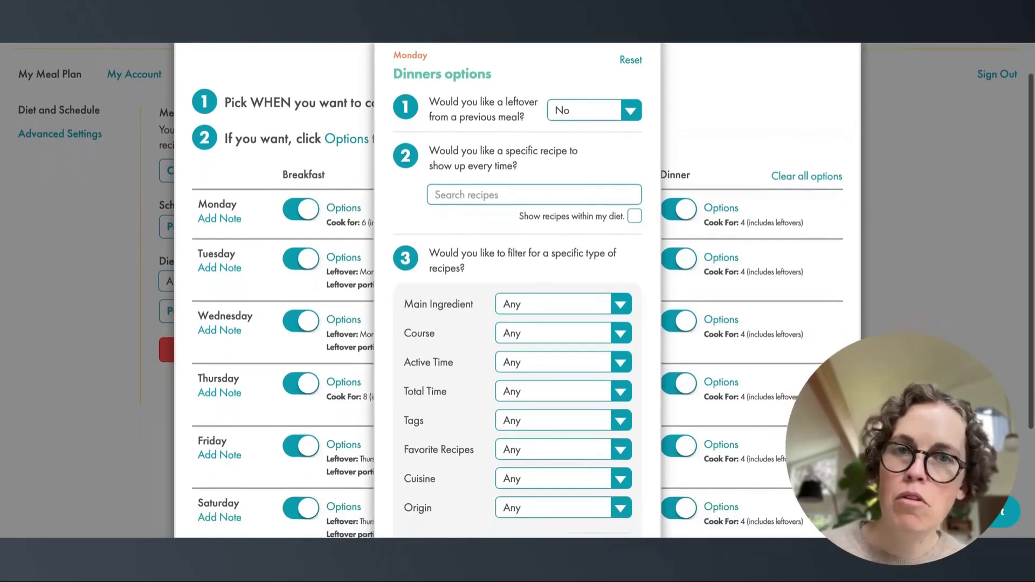
{"action": "scroll", "coordinate": [645, 335], "scroll_direction": "up", "scroll_amount": 1}
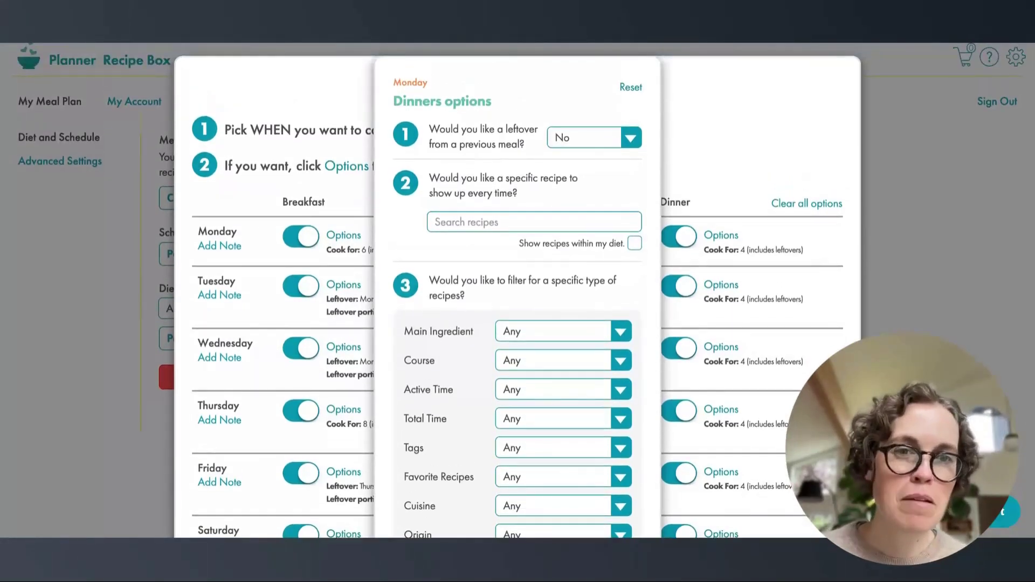
{"action": "scroll", "coordinate": [645, 335], "scroll_direction": "down", "scroll_amount": 5}
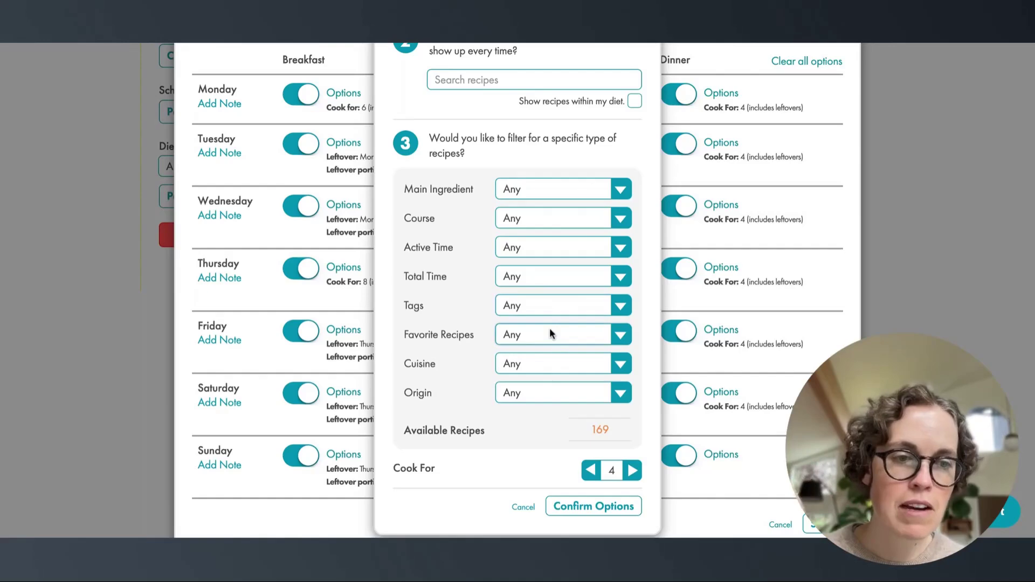
{"action": "scroll", "coordinate": [552, 191], "scroll_direction": "up", "scroll_amount": 3}
{"action": "scroll", "coordinate": [552, 190], "scroll_direction": "up", "scroll_amount": 1}
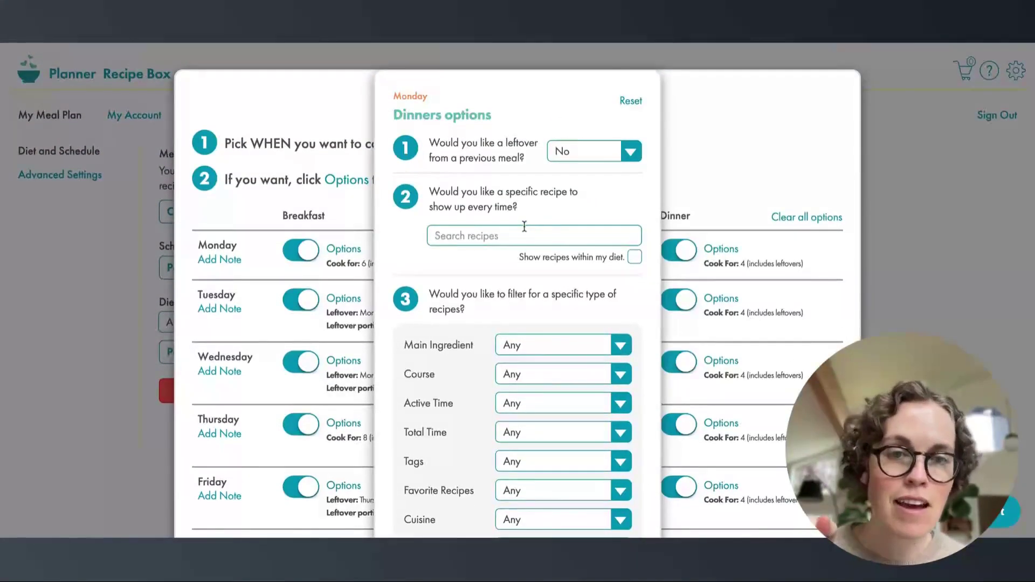
{"action": "left_click", "coordinate": [539, 346]}
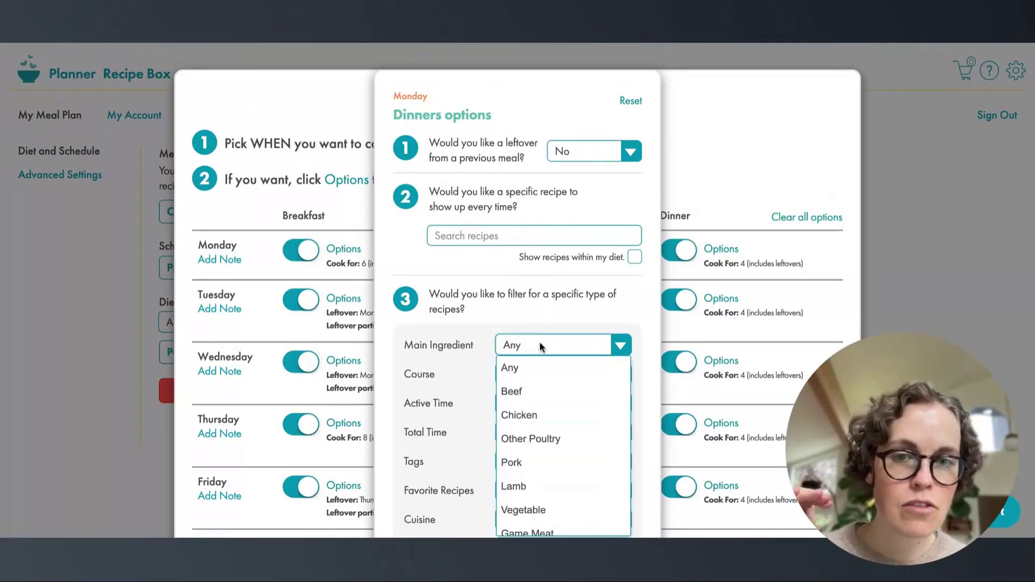
{"action": "left_click", "coordinate": [552, 311]}
{"action": "scroll", "coordinate": [570, 325], "scroll_direction": "down", "scroll_amount": 4}
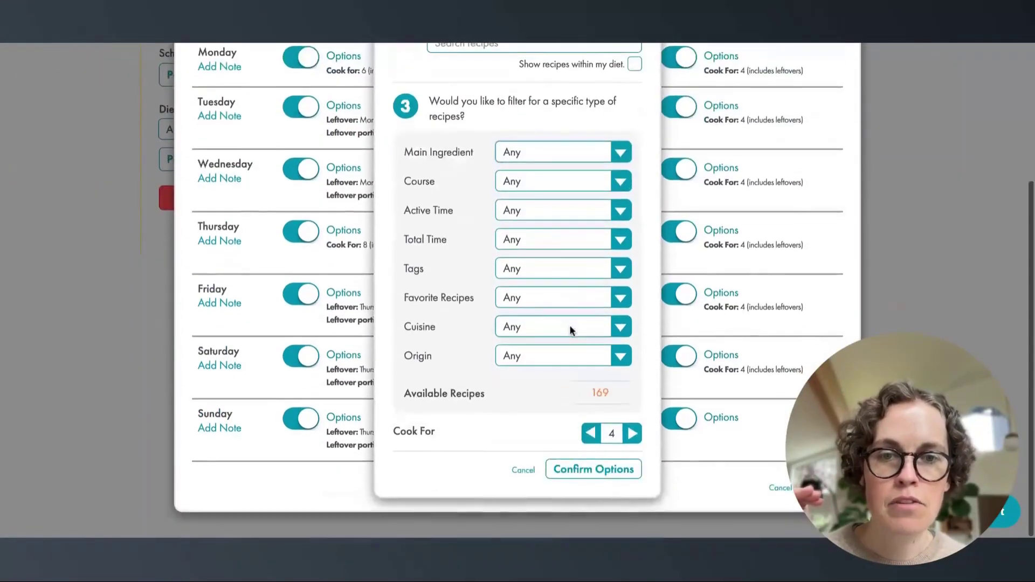
{"action": "left_click", "coordinate": [580, 469]}
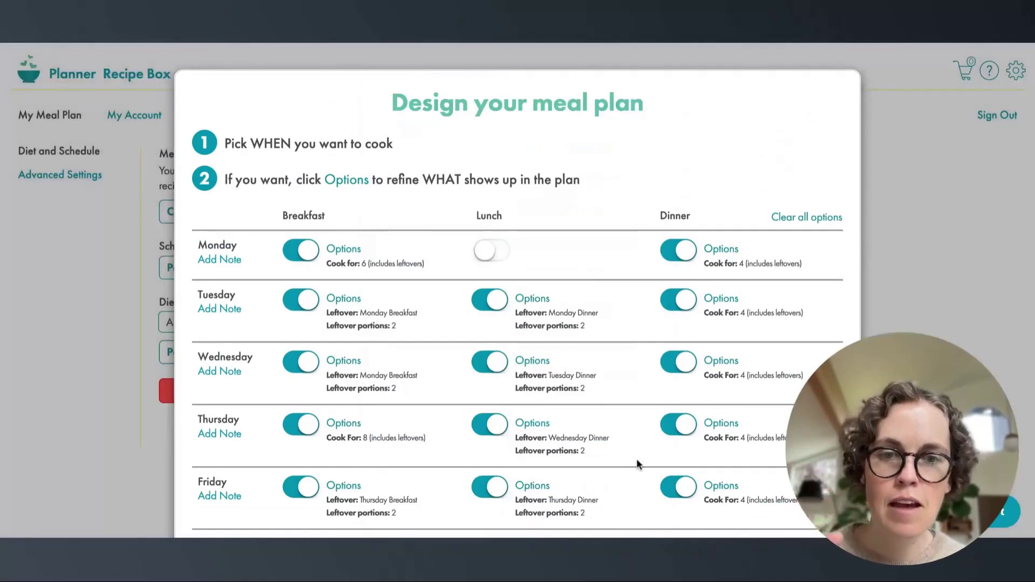
Step: Save the personalized meal schedule and return to the Diet and Schedule settings
{"action": "scroll", "coordinate": [637, 460], "scroll_direction": "down", "scroll_amount": 3}
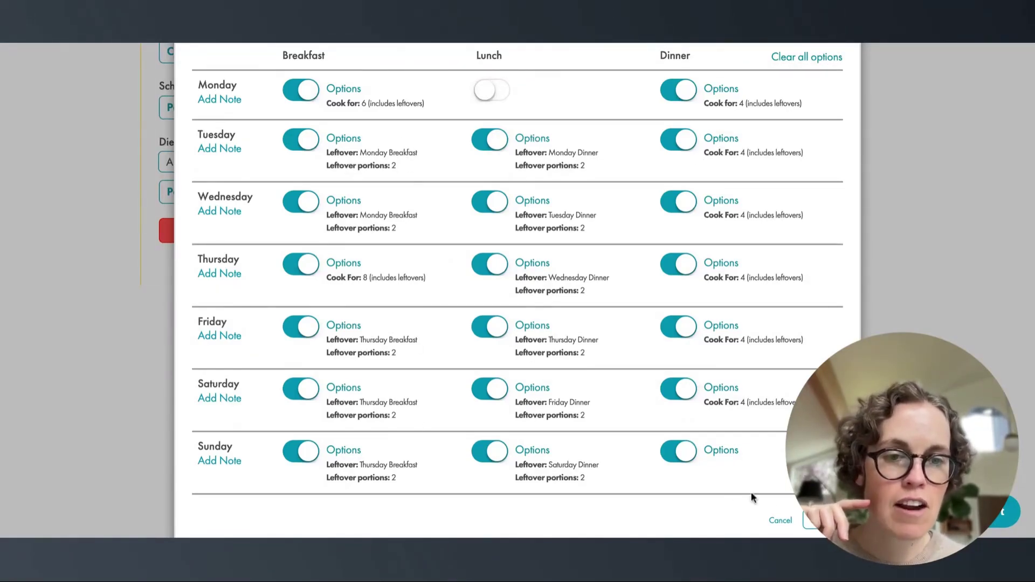
{"action": "left_click", "coordinate": [811, 523]}
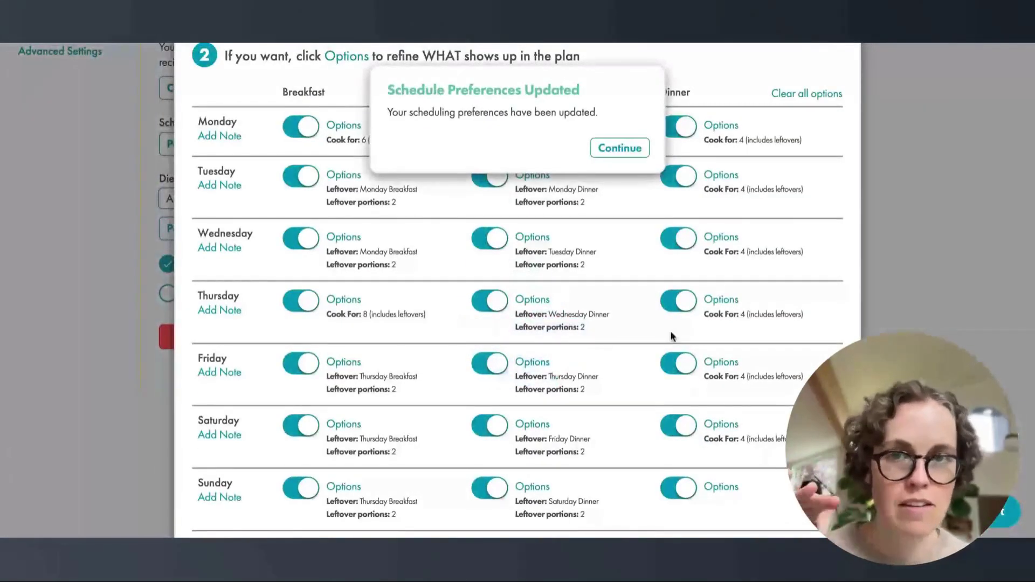
{"action": "left_click", "coordinate": [621, 152]}
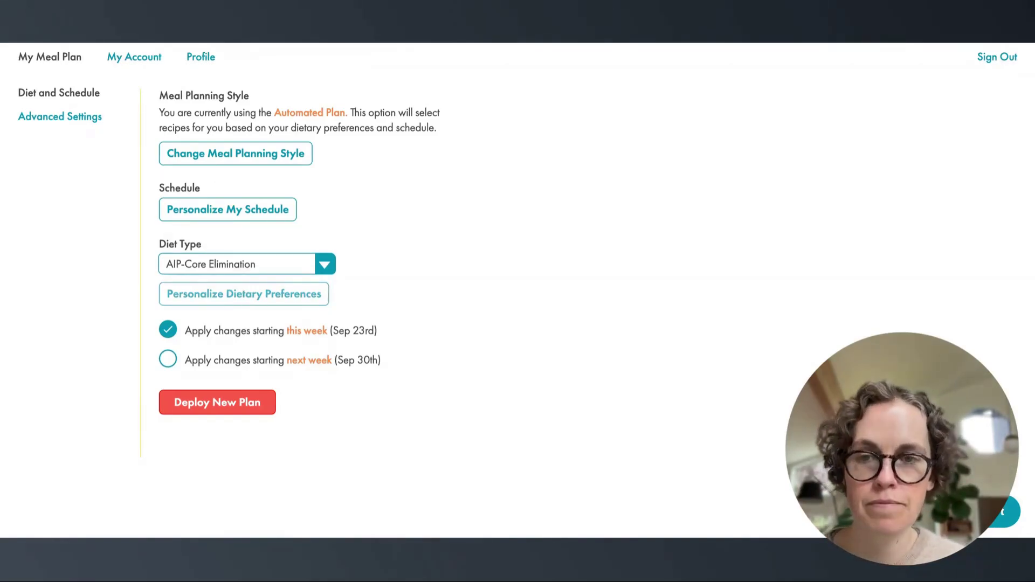
Step: Open the dietary preferences for the AIP-Core Elimination diet and examine the full list of excluded food groups
{"action": "left_click", "coordinate": [244, 294]}
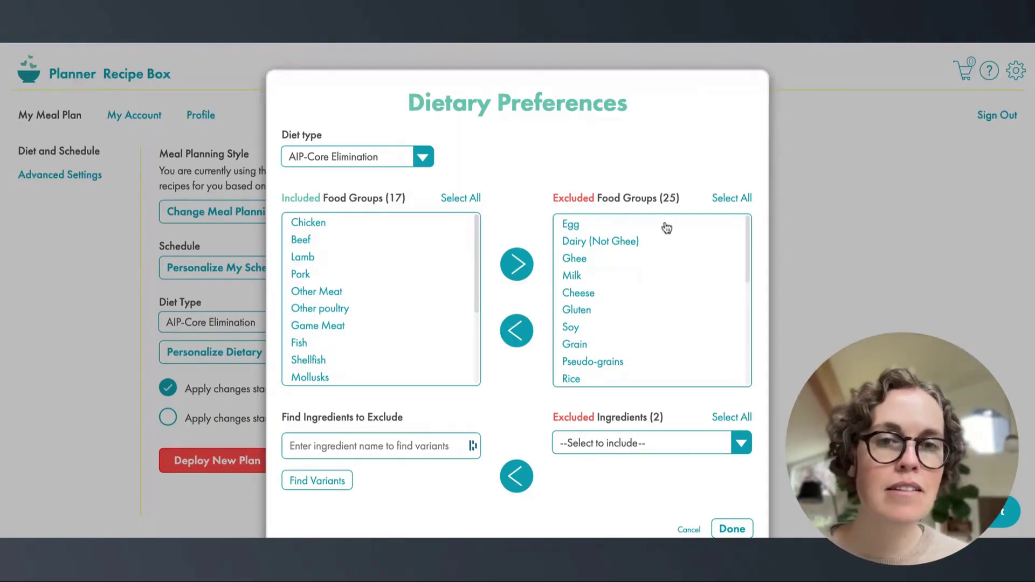
{"action": "scroll", "coordinate": [668, 293], "scroll_direction": "down", "scroll_amount": 4}
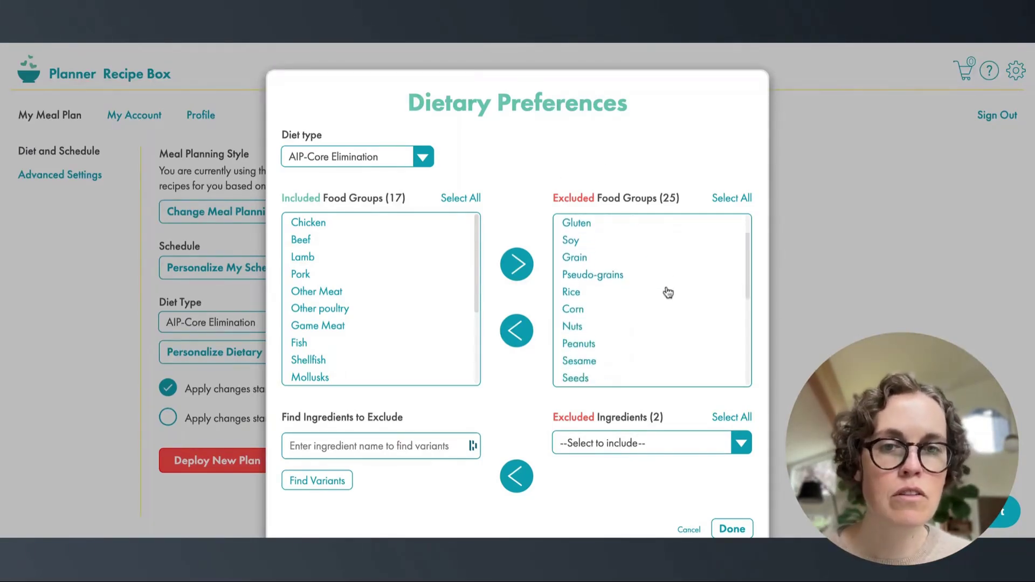
{"action": "scroll", "coordinate": [668, 293], "scroll_direction": "down", "scroll_amount": 3}
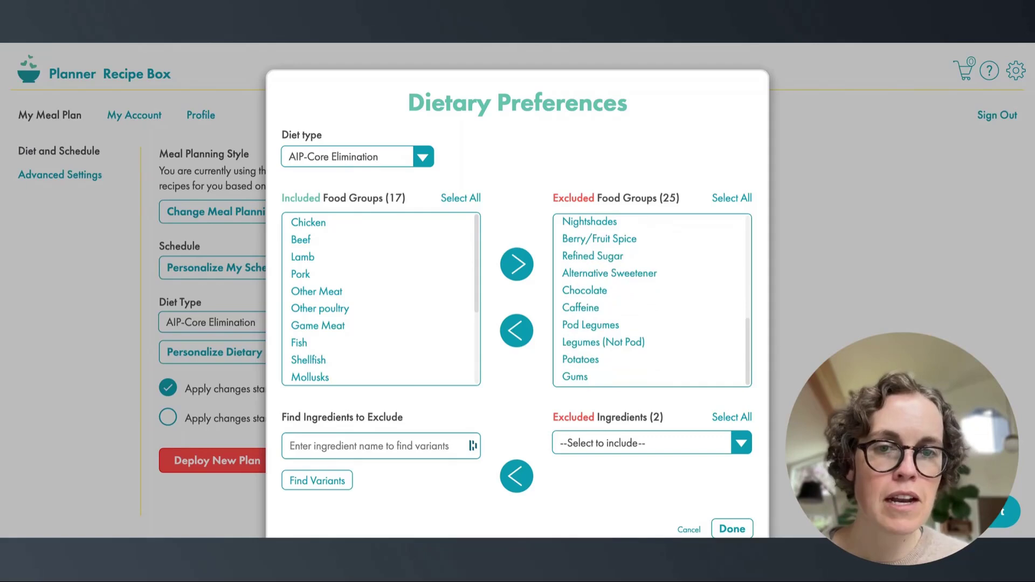
{"action": "scroll", "coordinate": [668, 293], "scroll_direction": "up", "scroll_amount": 4}
{"action": "scroll", "coordinate": [620, 232], "scroll_direction": "up", "scroll_amount": 5}
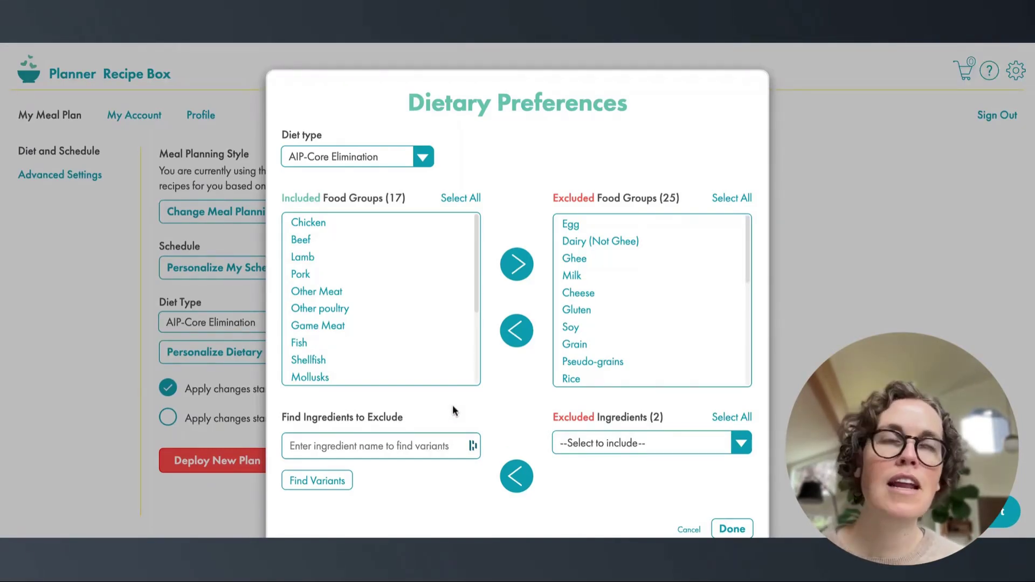
Step: Find the variants of onion among the ingredients to exclude, select all of them, and clear that selection
{"action": "left_click", "coordinate": [435, 446]}
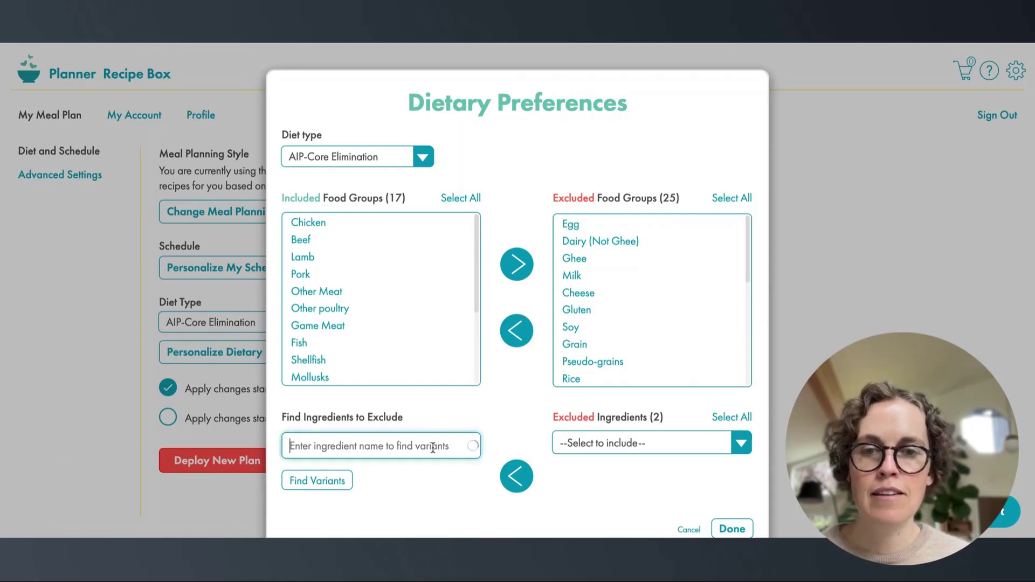
{"action": "type", "text": "onion"}
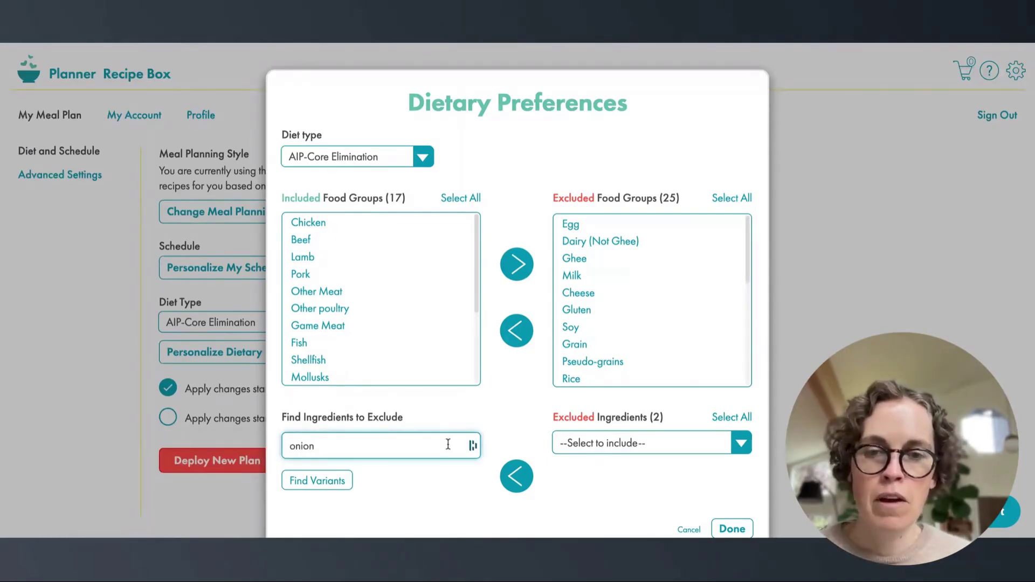
{"action": "left_click", "coordinate": [326, 481]}
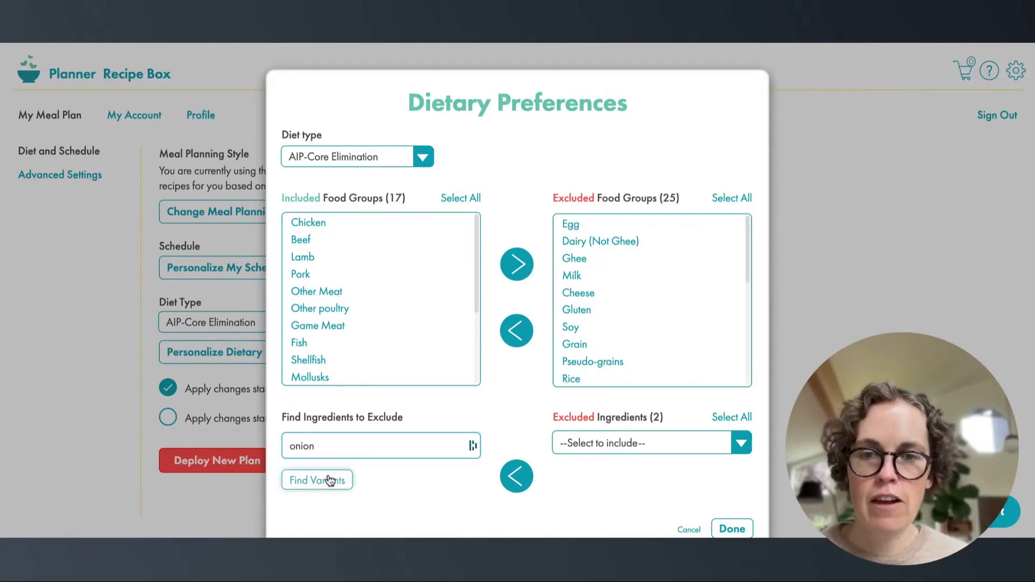
{"action": "scroll", "coordinate": [500, 488], "scroll_direction": "down", "scroll_amount": 4}
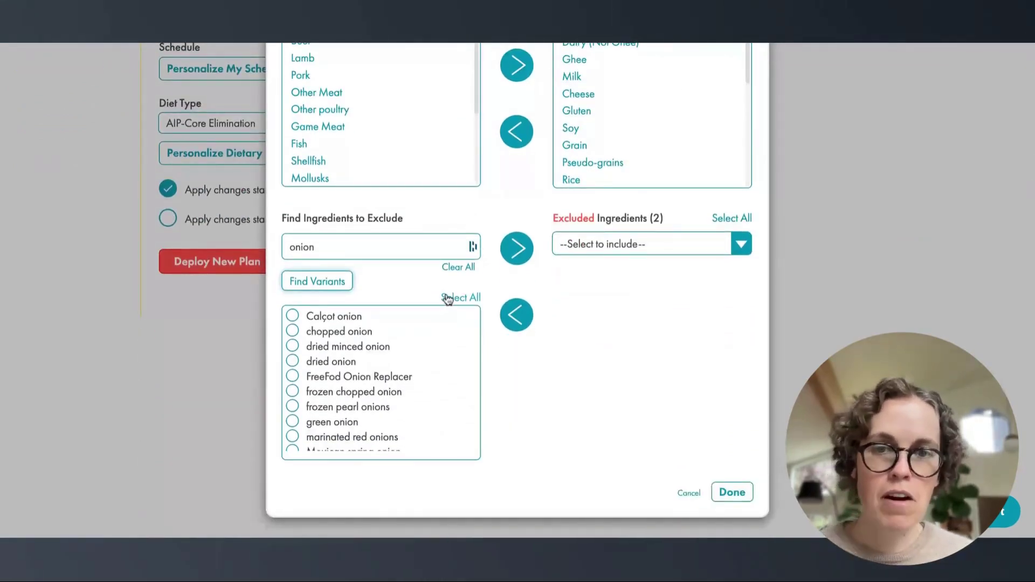
{"action": "left_click", "coordinate": [452, 299]}
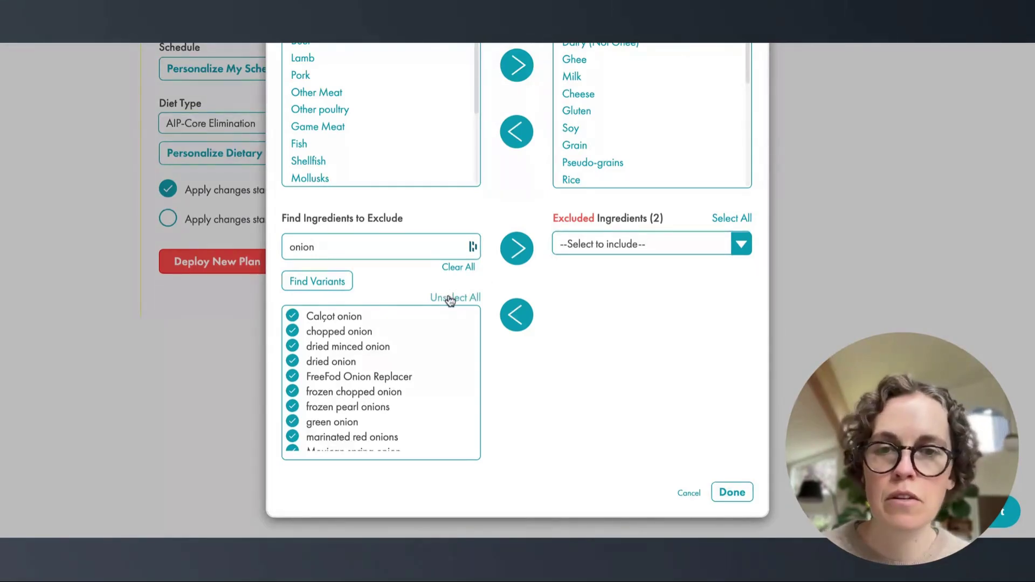
{"action": "left_click", "coordinate": [452, 298]}
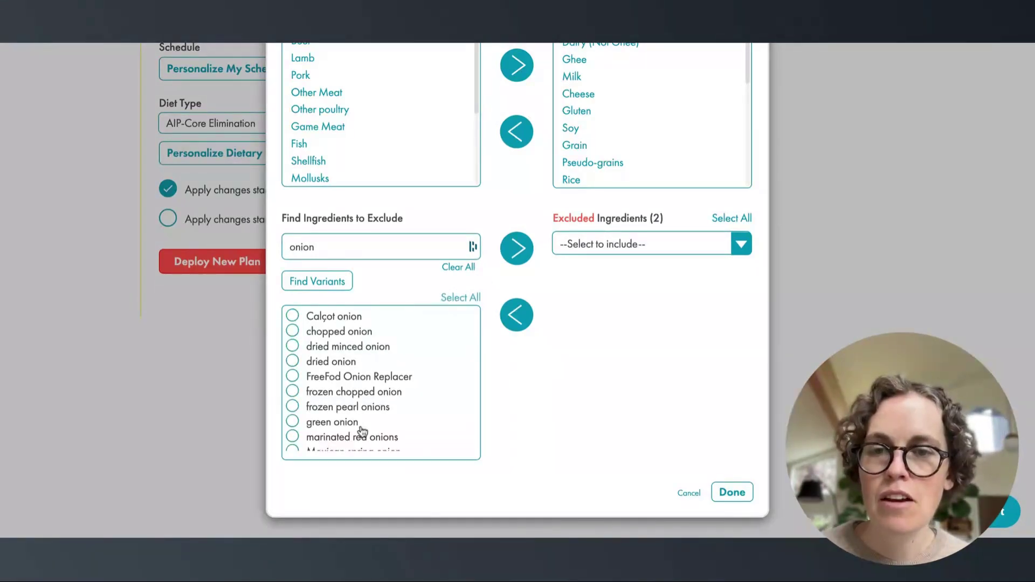
Step: Select red onion from the onion variants and add it to the excluded ingredients
{"action": "scroll", "coordinate": [360, 423], "scroll_direction": "down", "scroll_amount": 4}
{"action": "scroll", "coordinate": [362, 430], "scroll_direction": "down", "scroll_amount": 4}
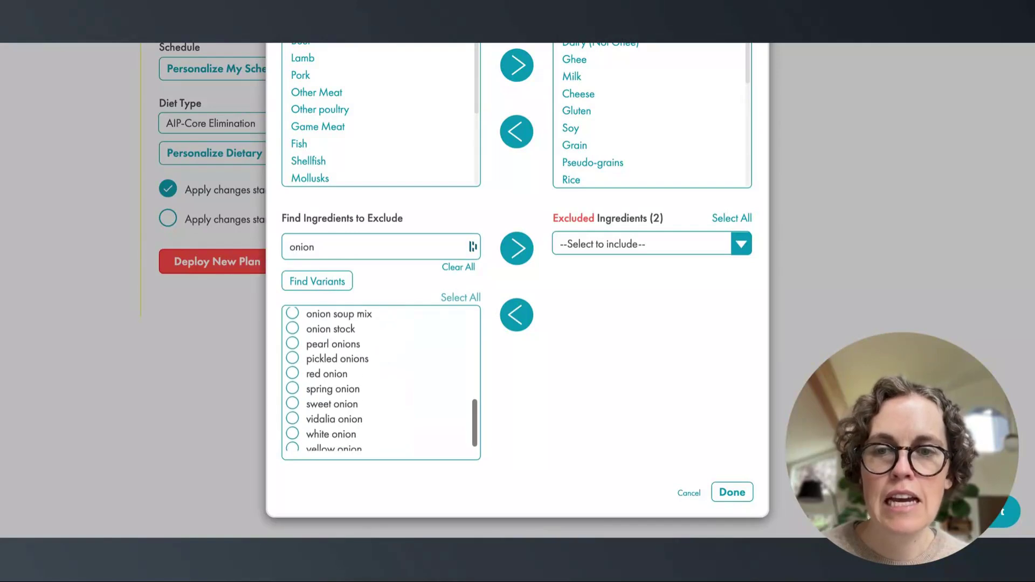
{"action": "left_click", "coordinate": [300, 367]}
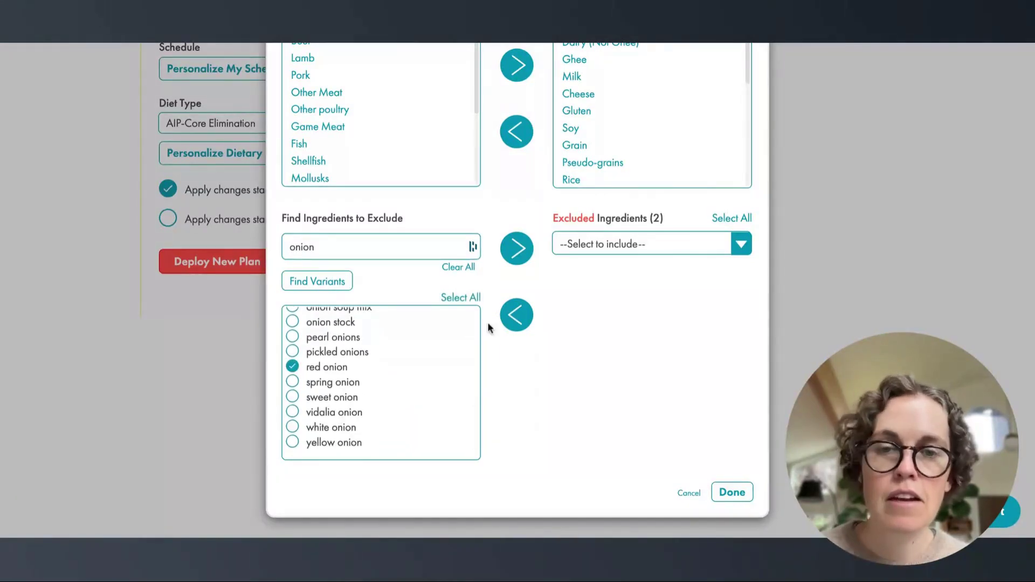
{"action": "left_click", "coordinate": [517, 248]}
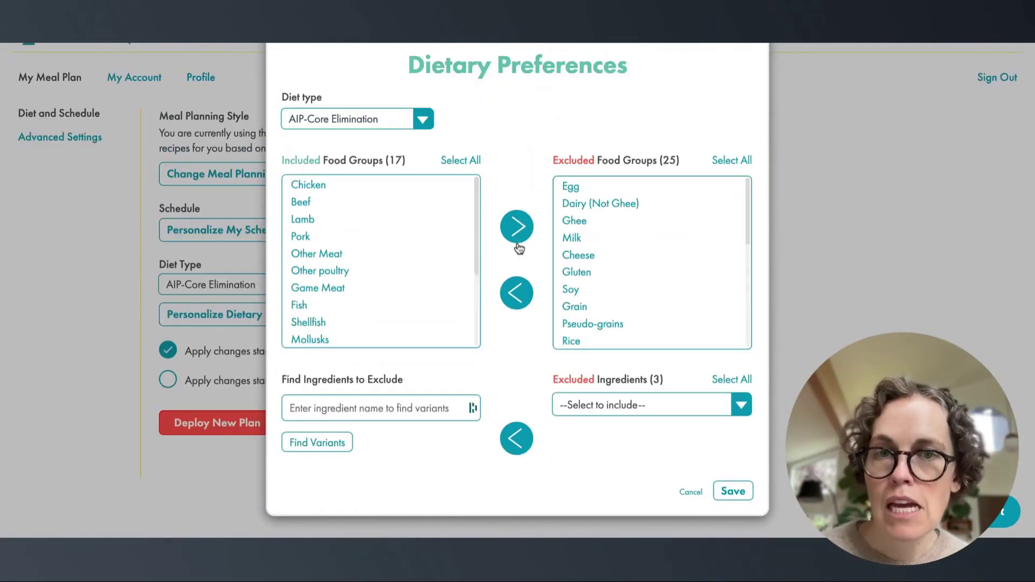
Step: Remove red onion from the excluded ingredients and save the dietary preferences
{"action": "scroll", "coordinate": [609, 286], "scroll_direction": "down", "scroll_amount": 5}
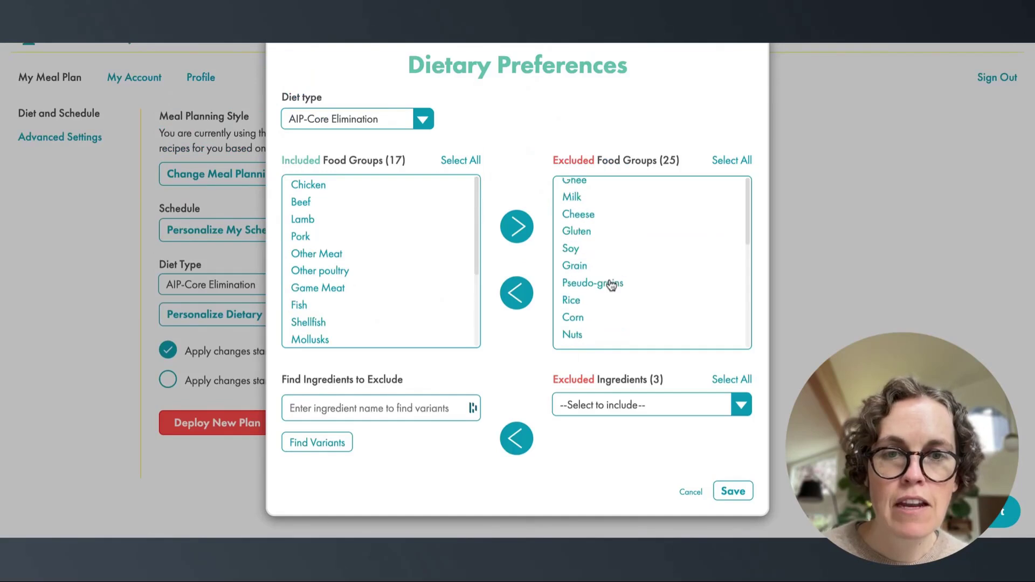
{"action": "scroll", "coordinate": [609, 286], "scroll_direction": "down", "scroll_amount": 4}
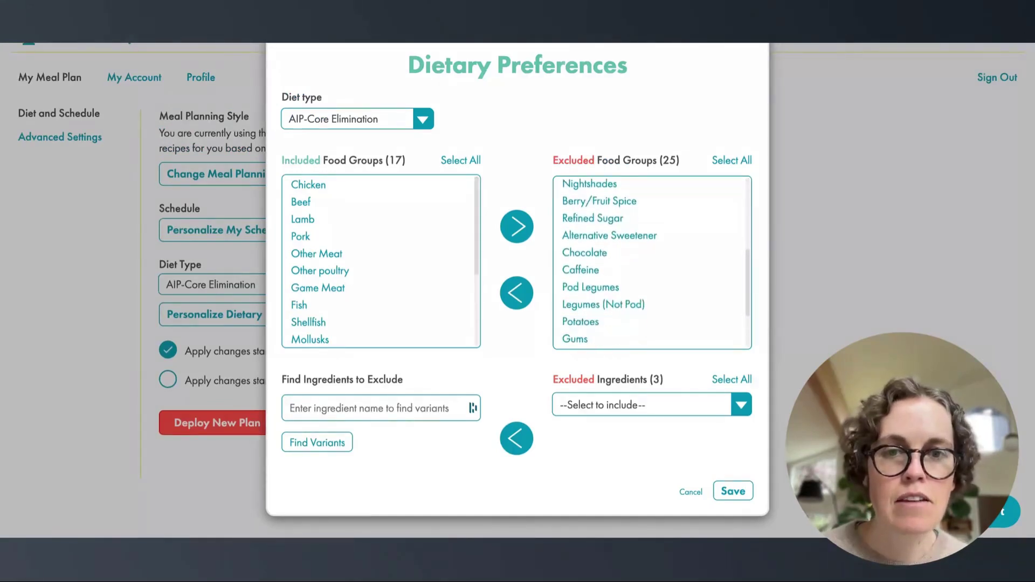
{"action": "scroll", "coordinate": [604, 379], "scroll_direction": "down", "scroll_amount": 1}
{"action": "left_click", "coordinate": [610, 386]}
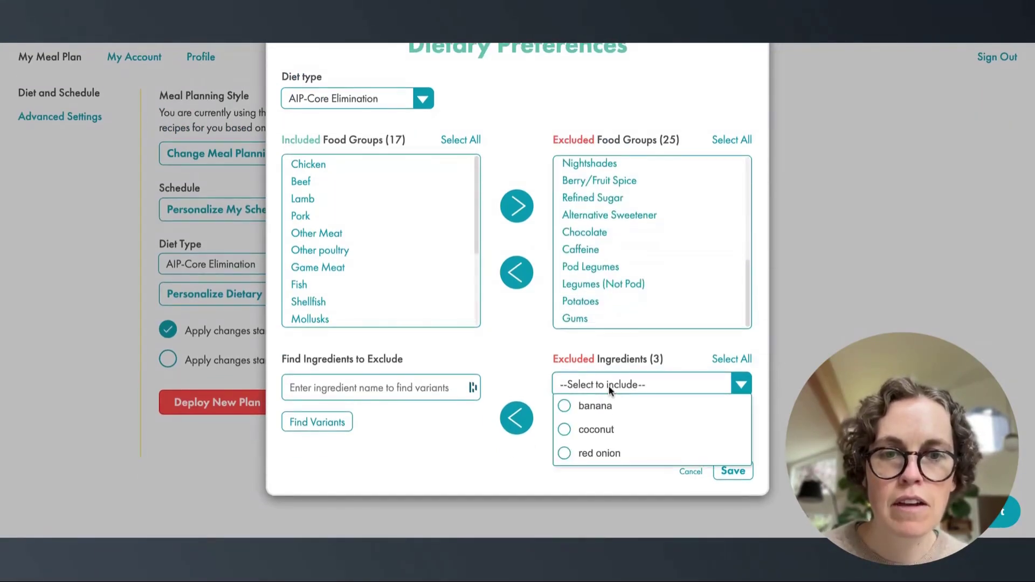
{"action": "left_click", "coordinate": [580, 454]}
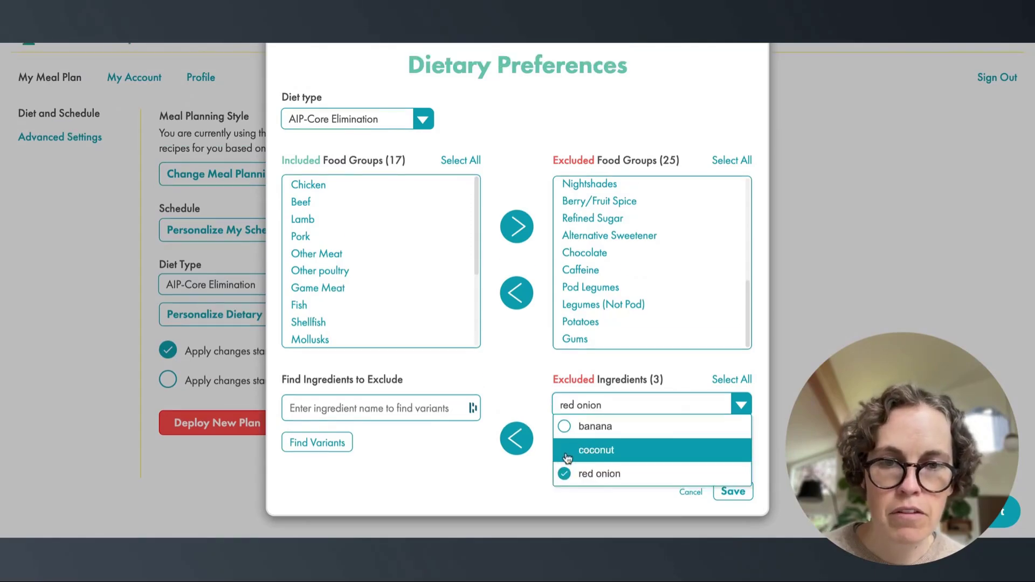
{"action": "left_click", "coordinate": [516, 443]}
{"action": "left_click", "coordinate": [732, 490]}
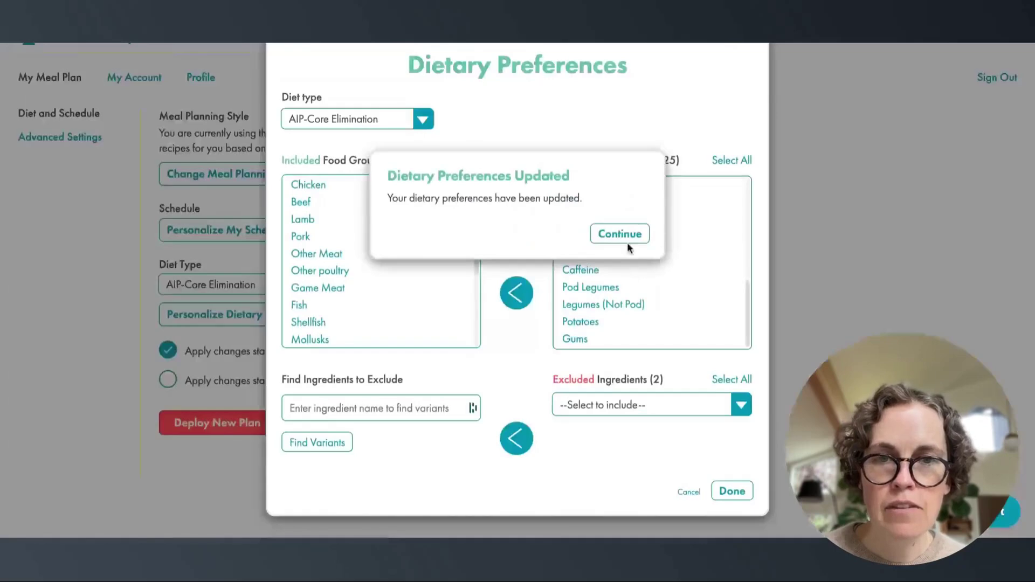
{"action": "left_click", "coordinate": [621, 236]}
Step: Change the diet type to AIP-Modified Elimination and open its dietary preferences
{"action": "left_click", "coordinate": [225, 287]}
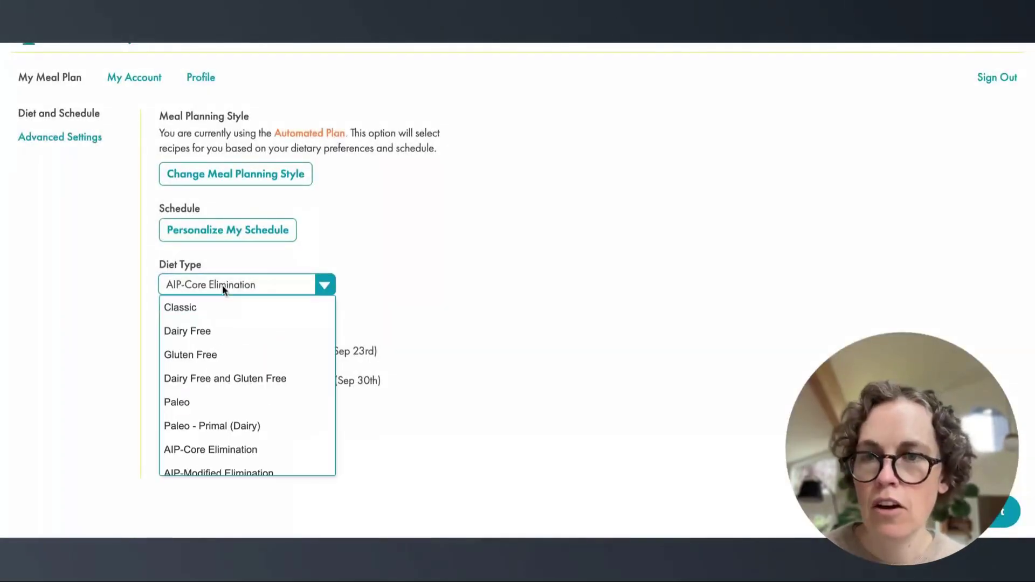
{"action": "left_click", "coordinate": [242, 469]}
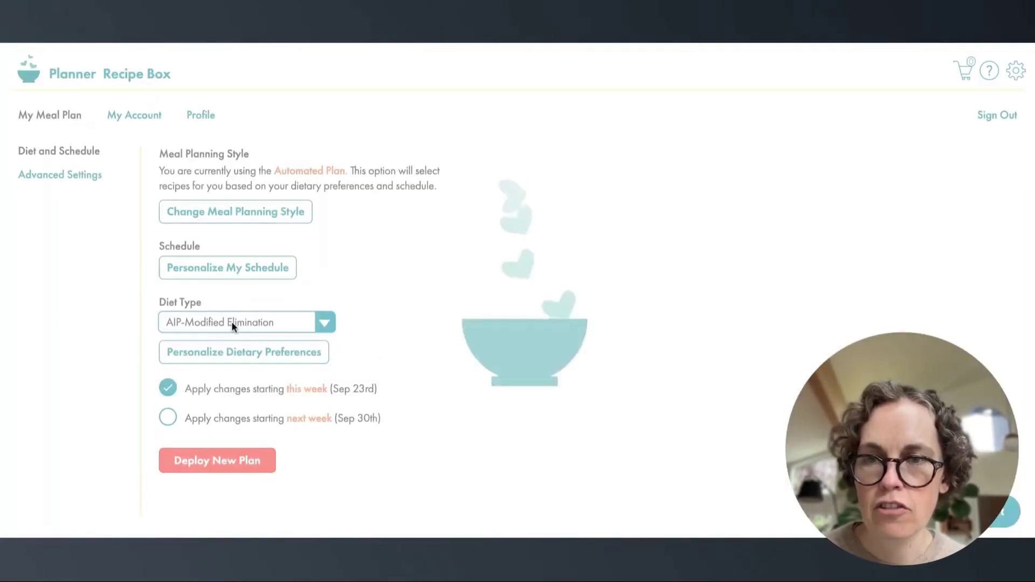
{"action": "left_click", "coordinate": [222, 356]}
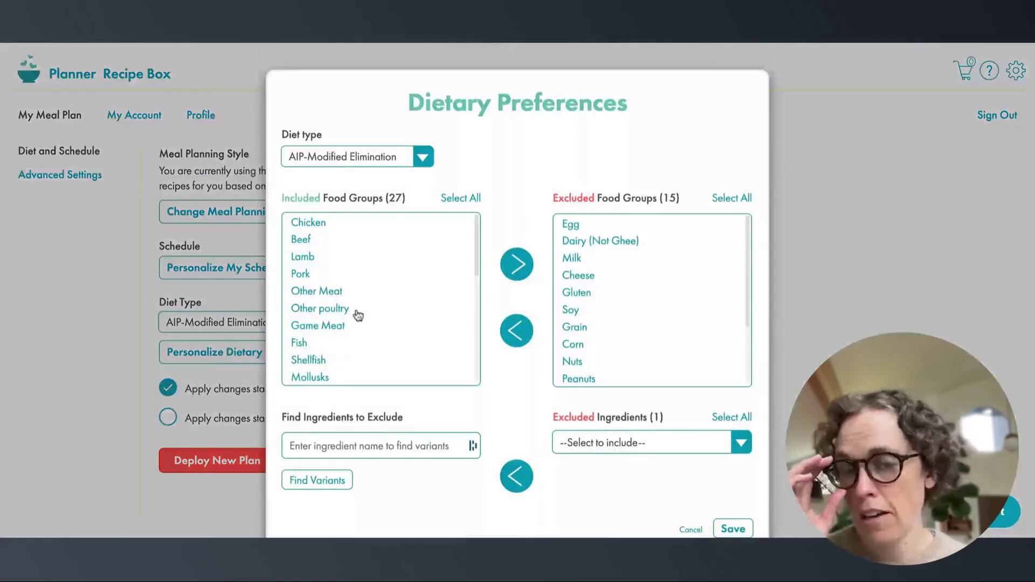
Step: Select Rice, Sesame, Seeds and Berry/Fruit Spice together among the included food groups
{"action": "scroll", "coordinate": [413, 308], "scroll_direction": "down", "scroll_amount": 3}
{"action": "scroll", "coordinate": [414, 308], "scroll_direction": "down", "scroll_amount": 2}
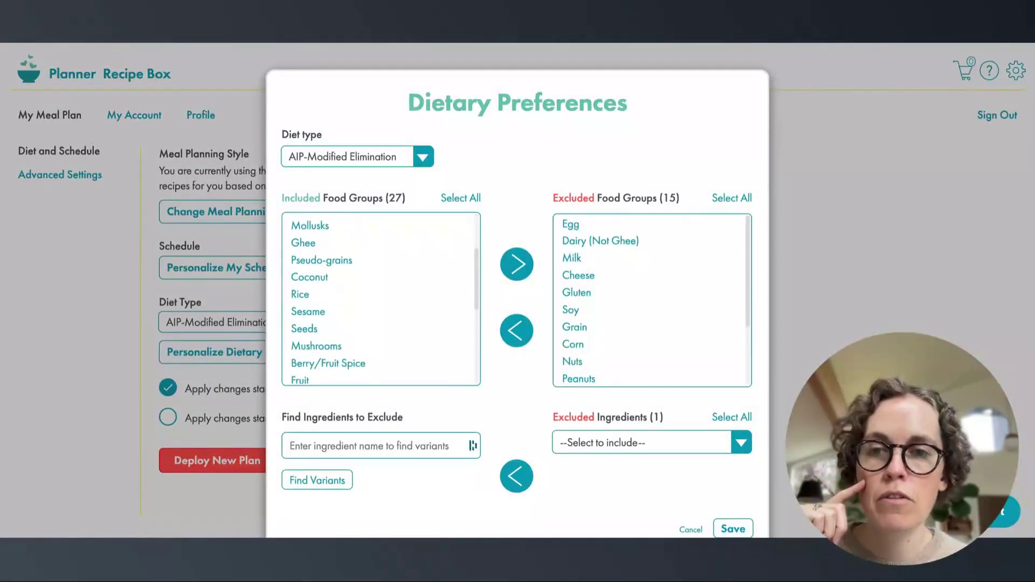
{"action": "left_click", "coordinate": [329, 296]}
{"action": "left_click", "coordinate": [322, 313], "text": "ctrl"}
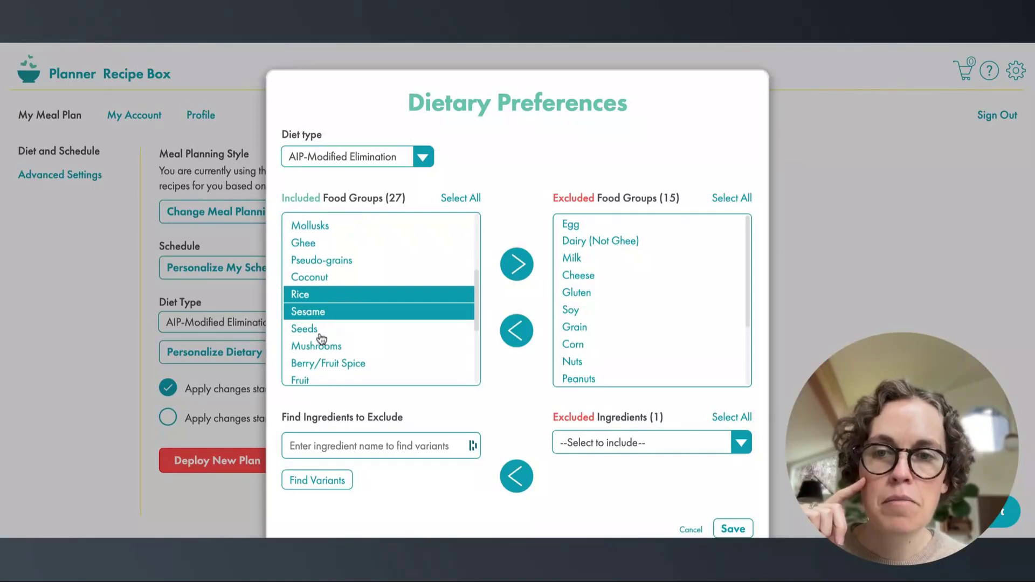
{"action": "left_click", "coordinate": [320, 333], "text": "ctrl"}
{"action": "left_click", "coordinate": [325, 365], "text": "ctrl"}
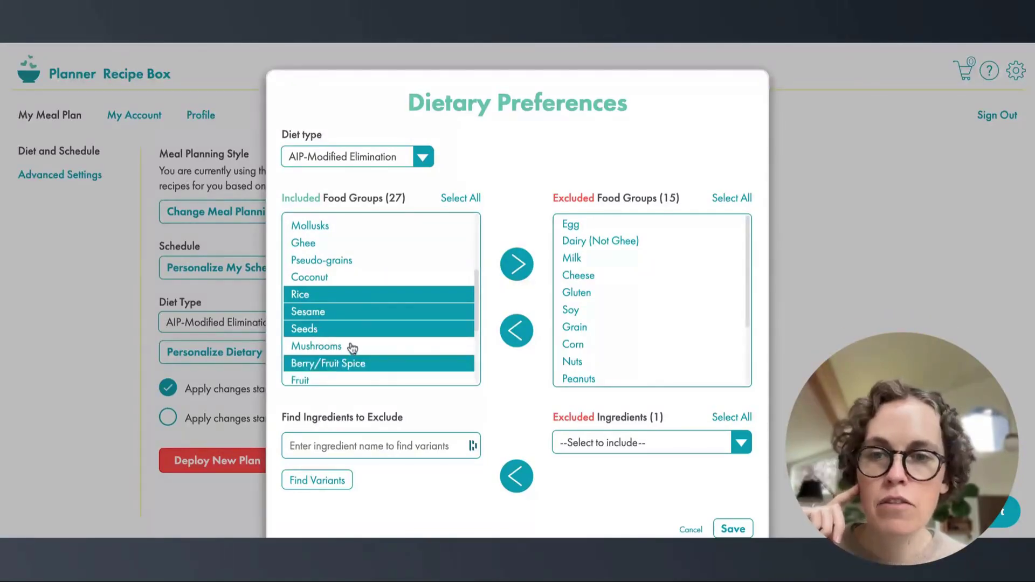
Step: Deselect Berry/Fruit Spice, Seeds, Sesame and Rice in the included food groups
{"action": "scroll", "coordinate": [353, 335], "scroll_direction": "down", "scroll_amount": 3}
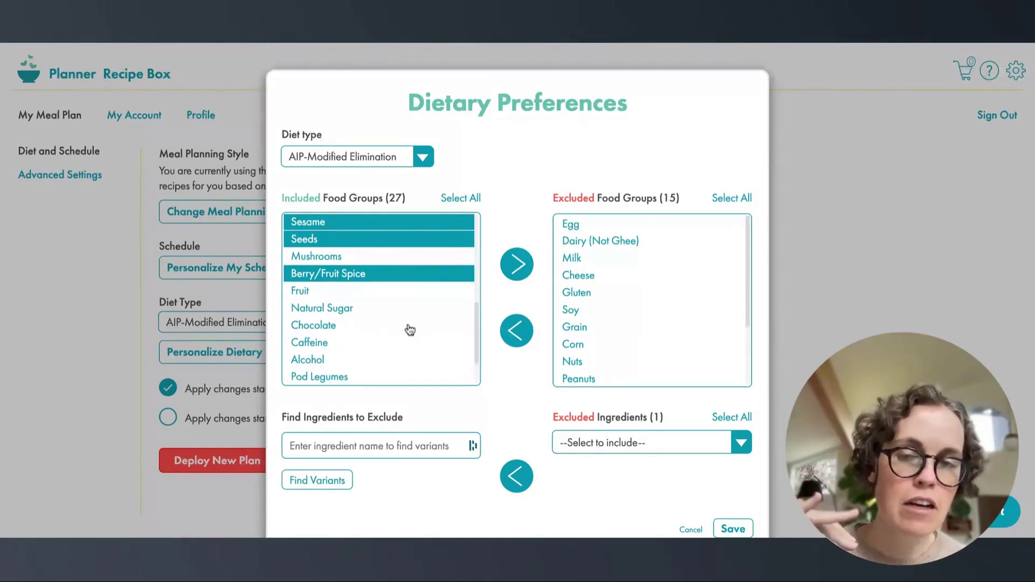
{"action": "left_click", "coordinate": [408, 272]}
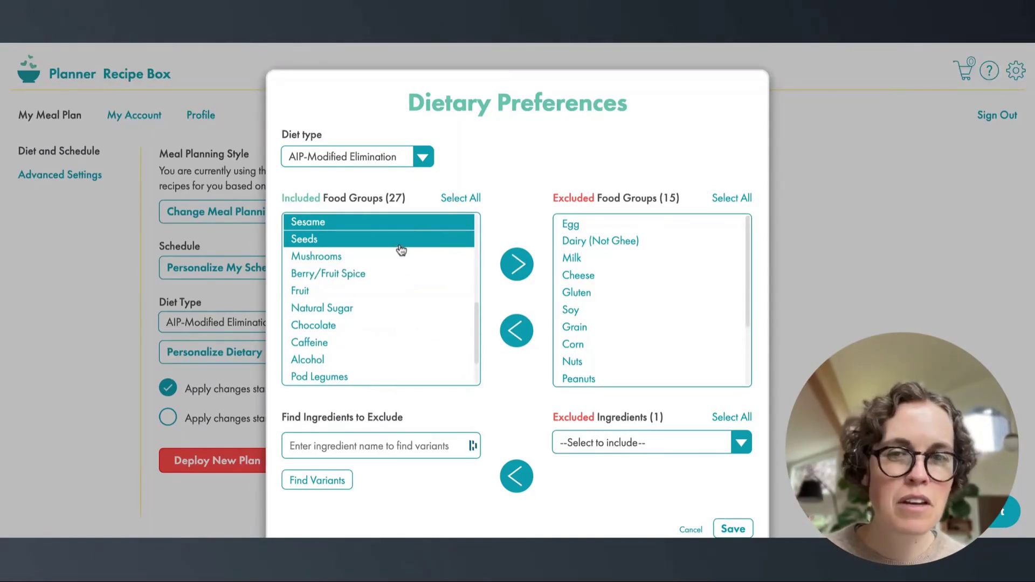
{"action": "left_click", "coordinate": [398, 241]}
{"action": "left_click", "coordinate": [391, 224]}
{"action": "scroll", "coordinate": [389, 237], "scroll_direction": "up", "scroll_amount": 3}
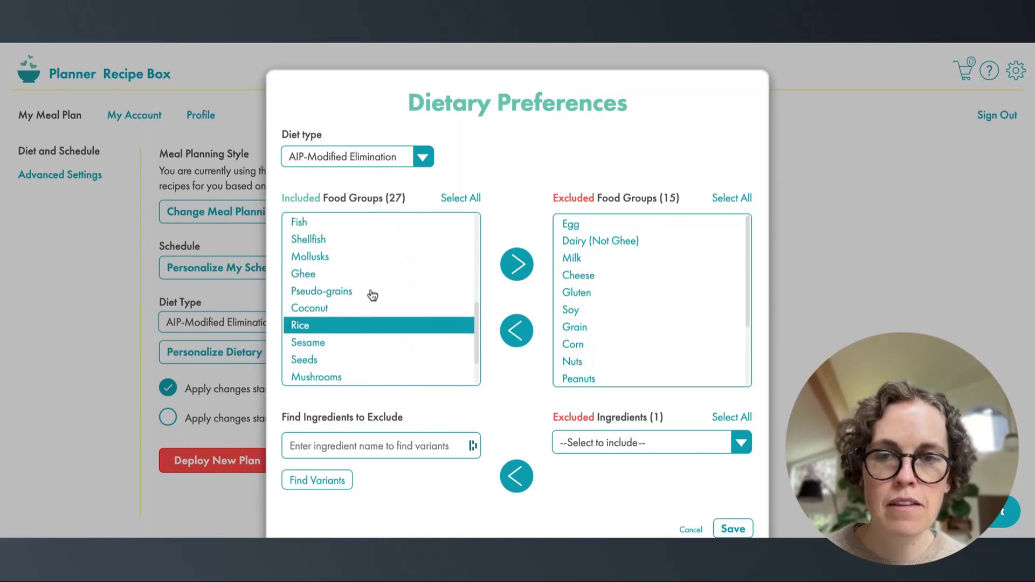
{"action": "left_click", "coordinate": [358, 329]}
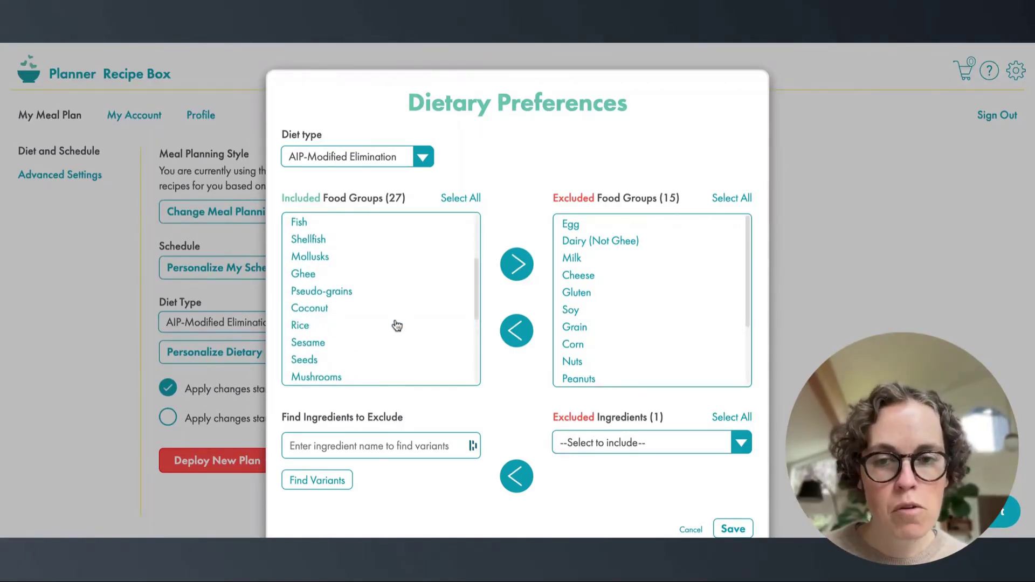
Step: Find the variants of rice among the ingredients to exclude and examine the full list of them
{"action": "left_click", "coordinate": [376, 448]}
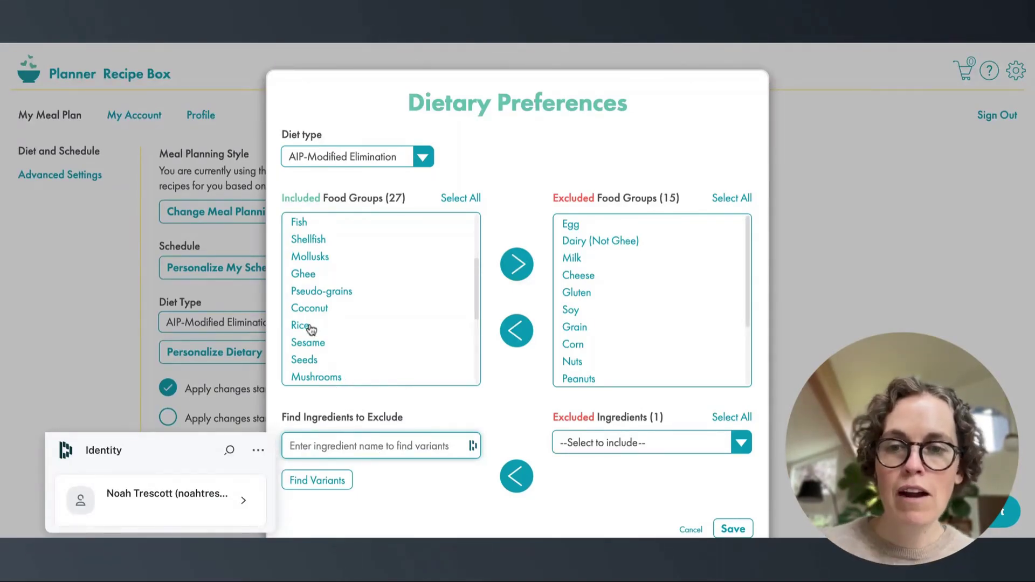
{"action": "type", "text": "rice"}
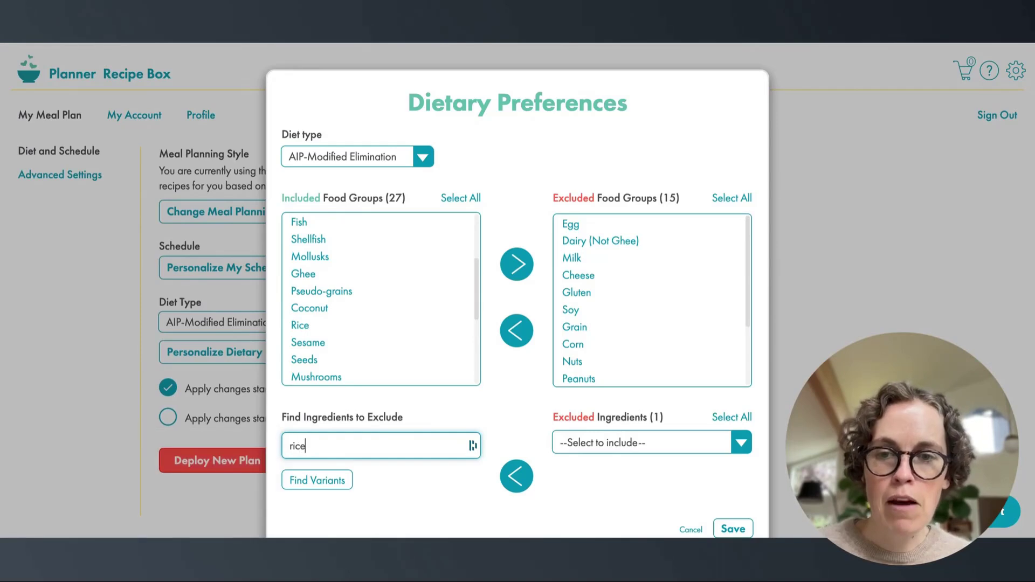
{"action": "left_click", "coordinate": [317, 480]}
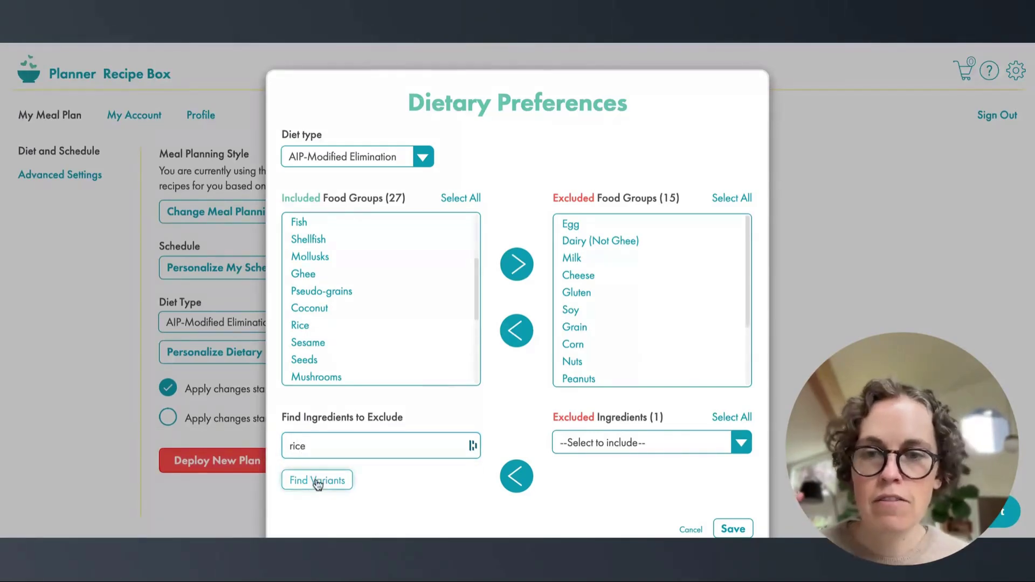
{"action": "scroll", "coordinate": [391, 414], "scroll_direction": "down", "scroll_amount": 5}
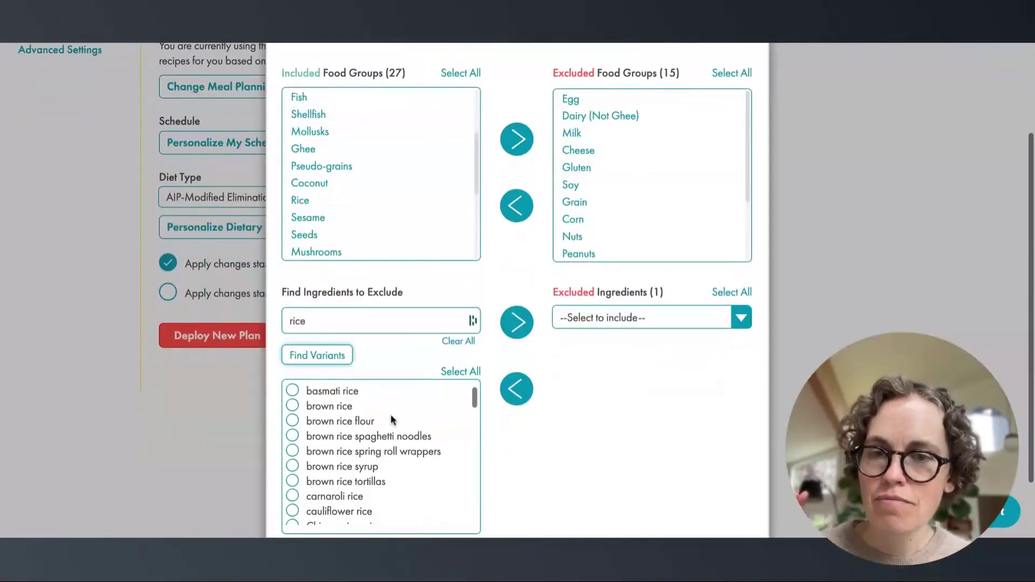
{"action": "scroll", "coordinate": [359, 480], "scroll_direction": "down", "scroll_amount": 5}
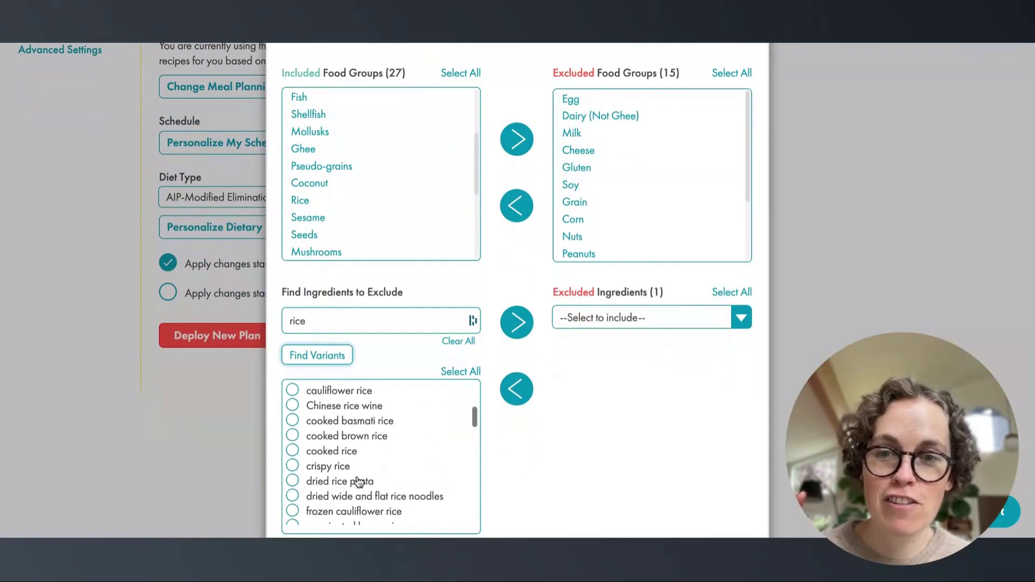
{"action": "scroll", "coordinate": [360, 482], "scroll_direction": "down", "scroll_amount": 5}
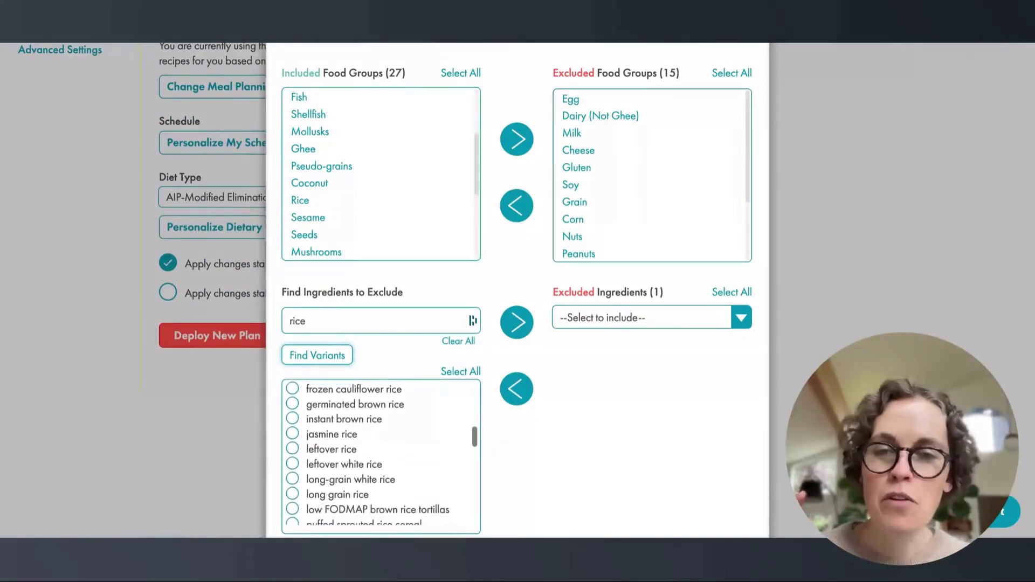
{"action": "scroll", "coordinate": [331, 469], "scroll_direction": "up", "scroll_amount": 3}
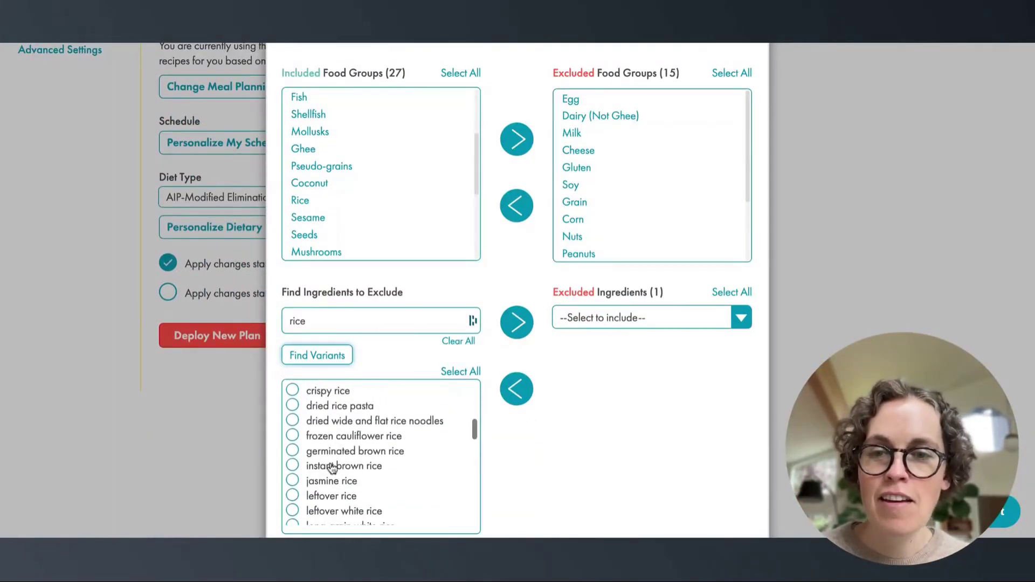
{"action": "scroll", "coordinate": [331, 469], "scroll_direction": "up", "scroll_amount": 3}
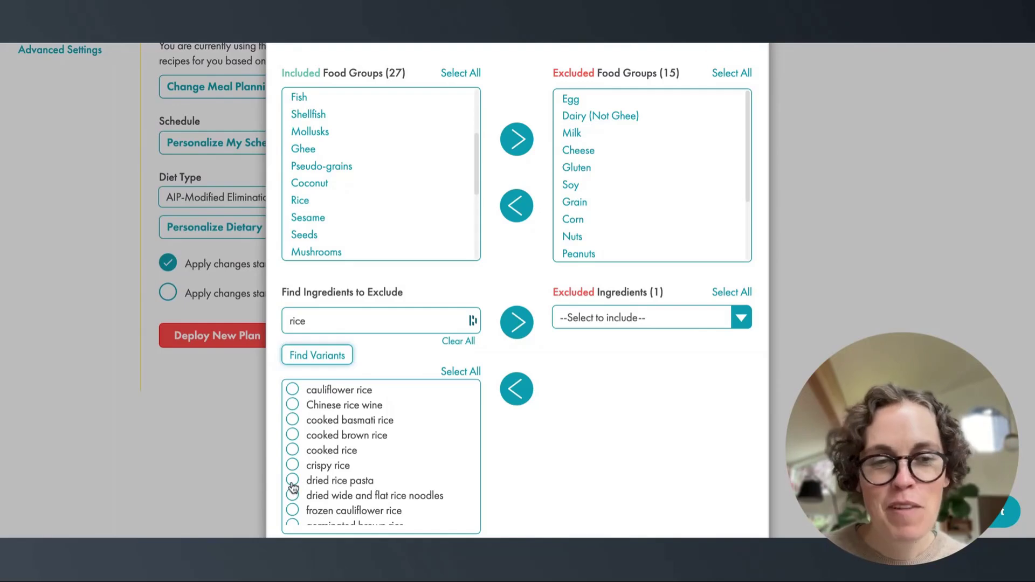
{"action": "scroll", "coordinate": [293, 487], "scroll_direction": "down", "scroll_amount": 5}
{"action": "scroll", "coordinate": [381, 456], "scroll_direction": "down", "scroll_amount": 3}
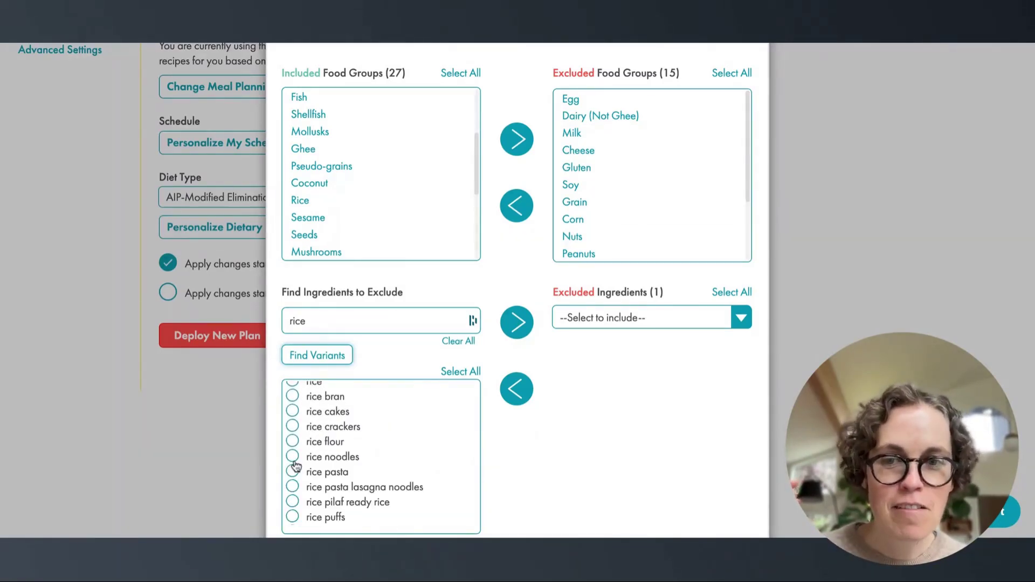
{"action": "scroll", "coordinate": [340, 474], "scroll_direction": "down", "scroll_amount": 5}
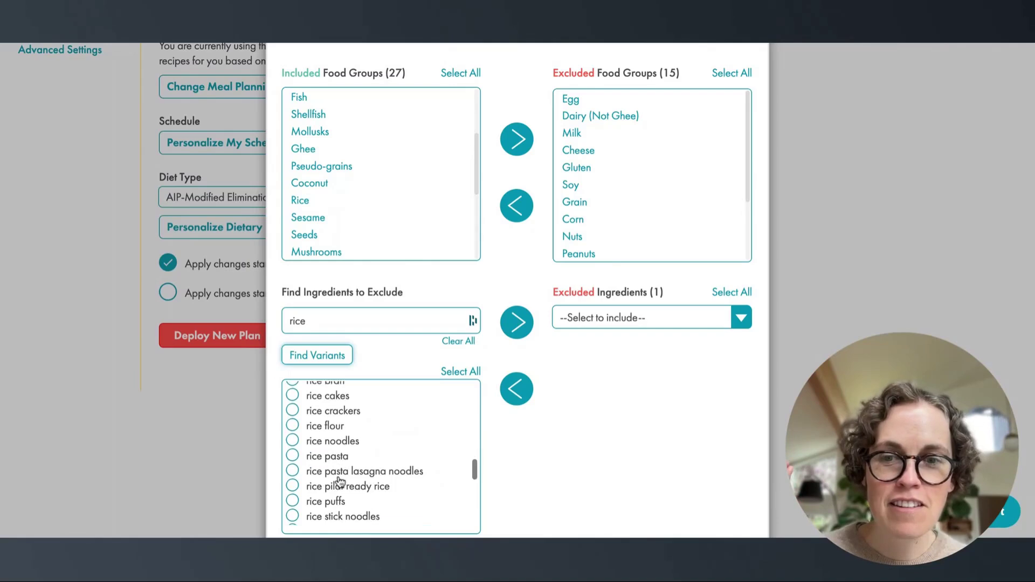
{"action": "scroll", "coordinate": [340, 482], "scroll_direction": "down", "scroll_amount": 5}
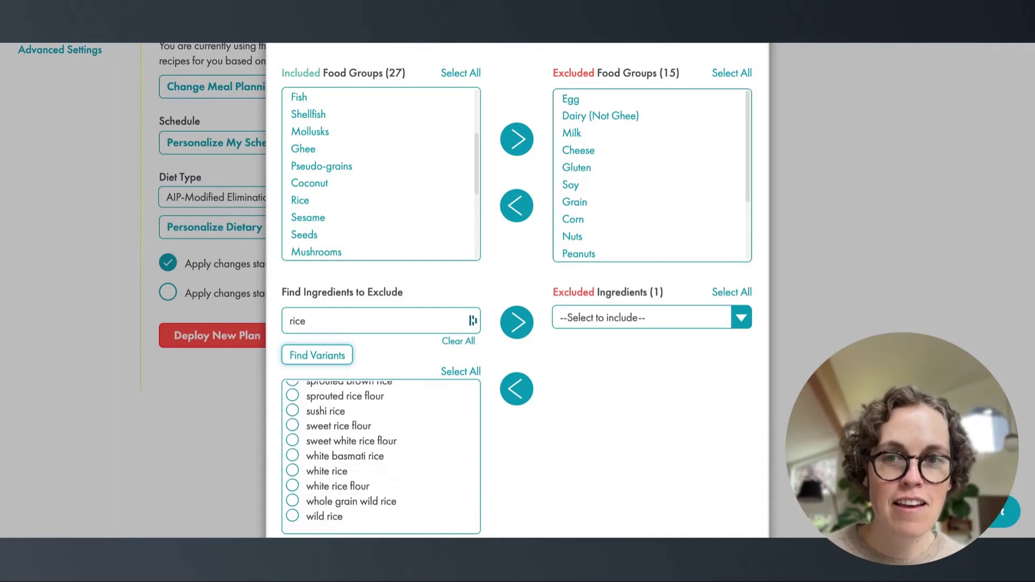
Step: Move Egg from the excluded to the included food groups, and return it to the excluded ones
{"action": "scroll", "coordinate": [340, 475], "scroll_direction": "up", "scroll_amount": 15}
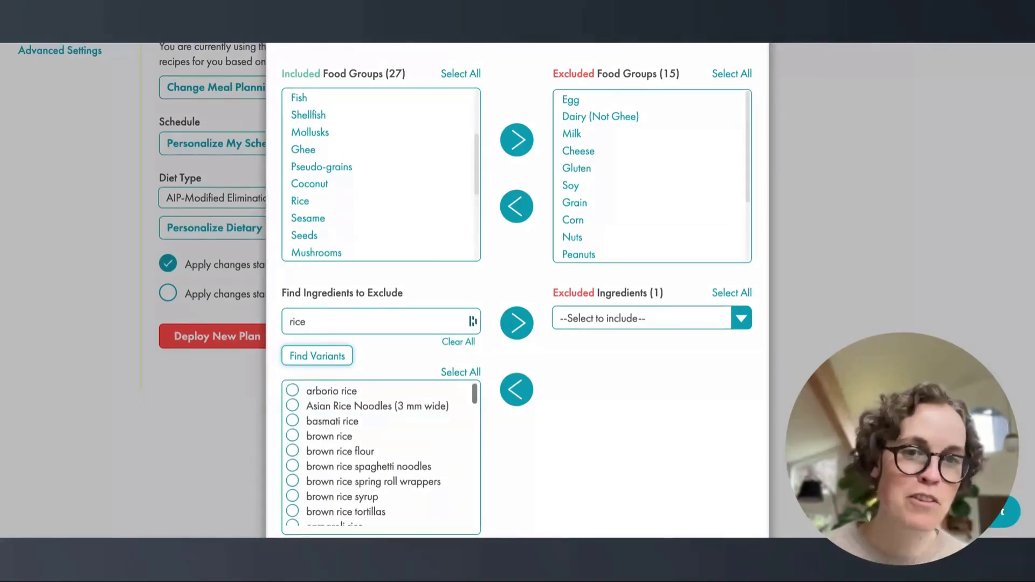
{"action": "scroll", "coordinate": [339, 475], "scroll_direction": "up", "scroll_amount": 2}
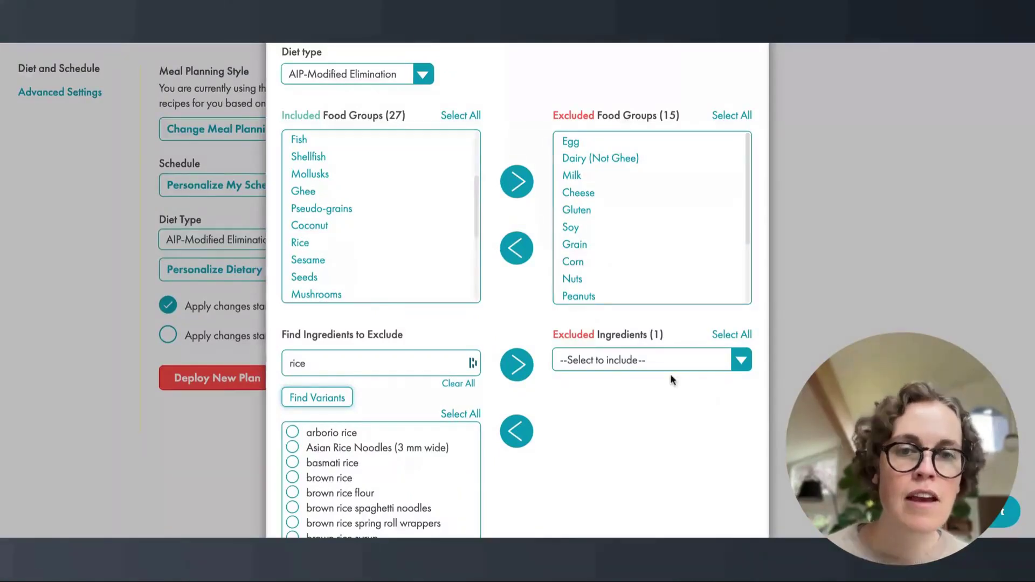
{"action": "scroll", "coordinate": [629, 387], "scroll_direction": "up", "scroll_amount": 1}
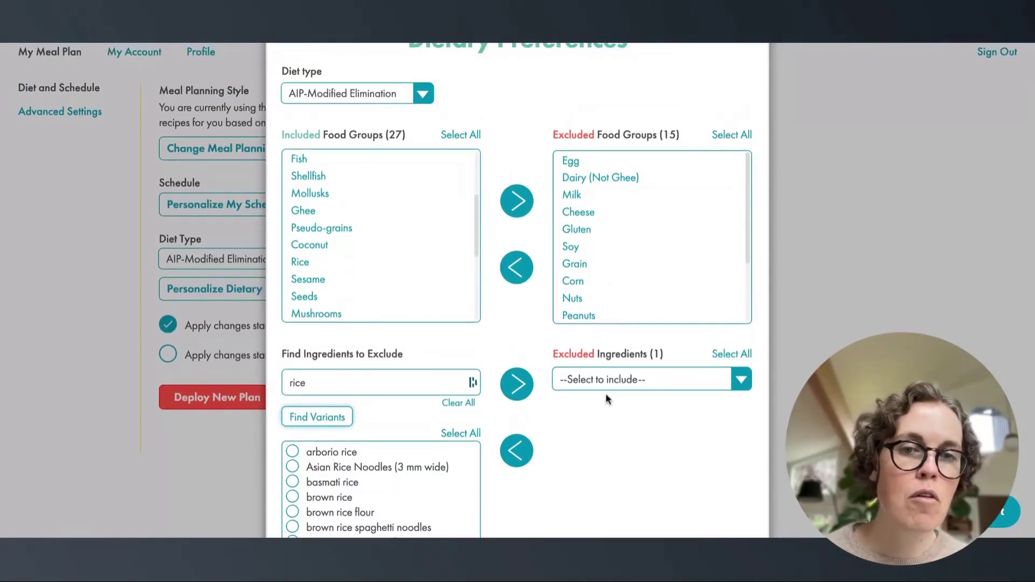
{"action": "scroll", "coordinate": [606, 392], "scroll_direction": "up", "scroll_amount": 3}
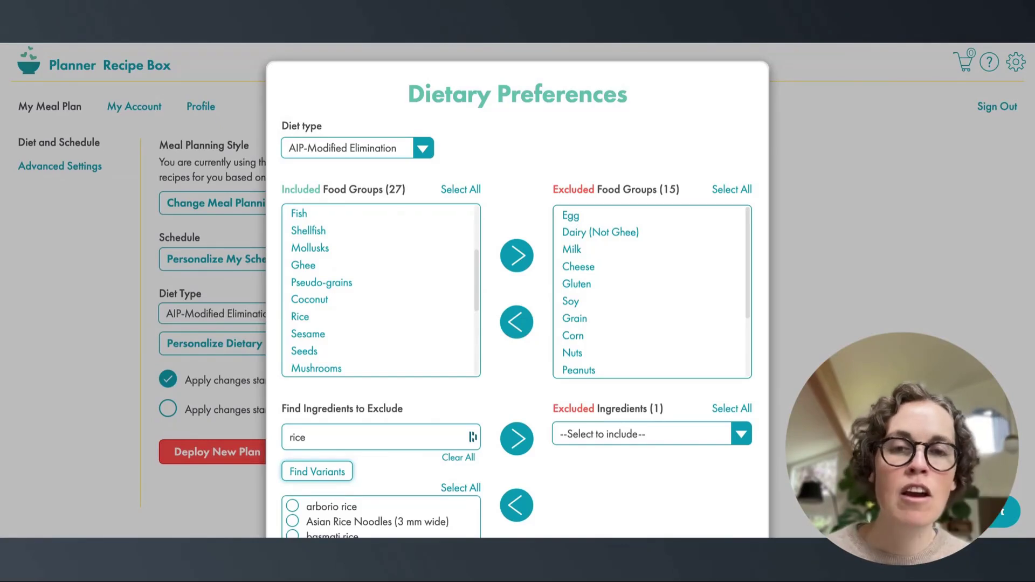
{"action": "left_click", "coordinate": [571, 215]}
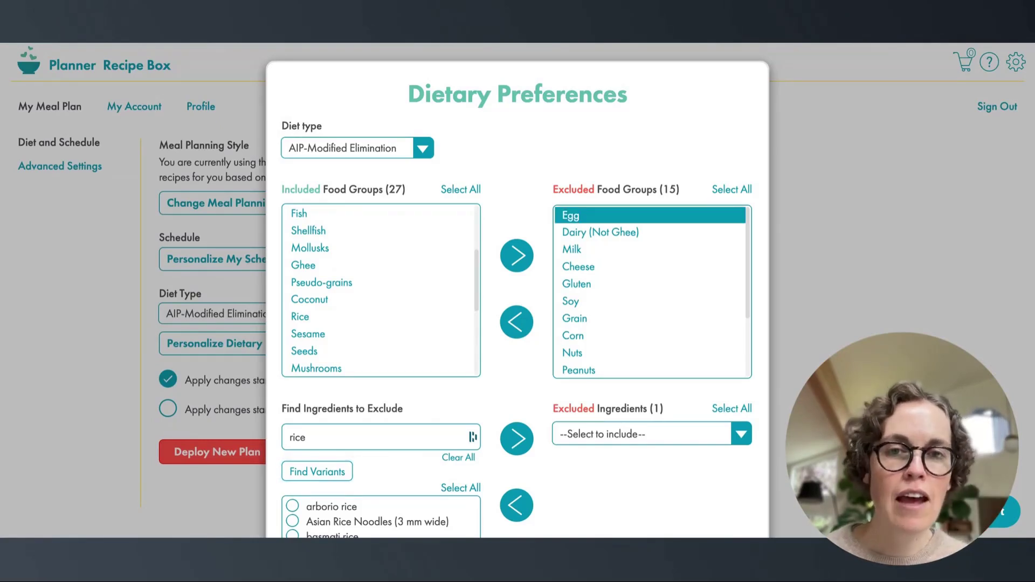
{"action": "left_click", "coordinate": [516, 332]}
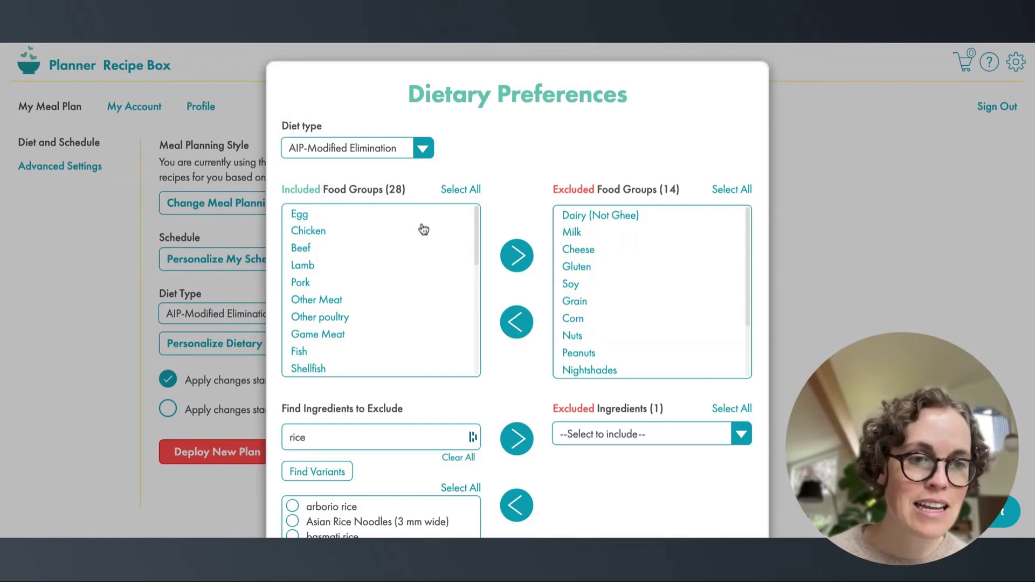
{"action": "left_click", "coordinate": [367, 213]}
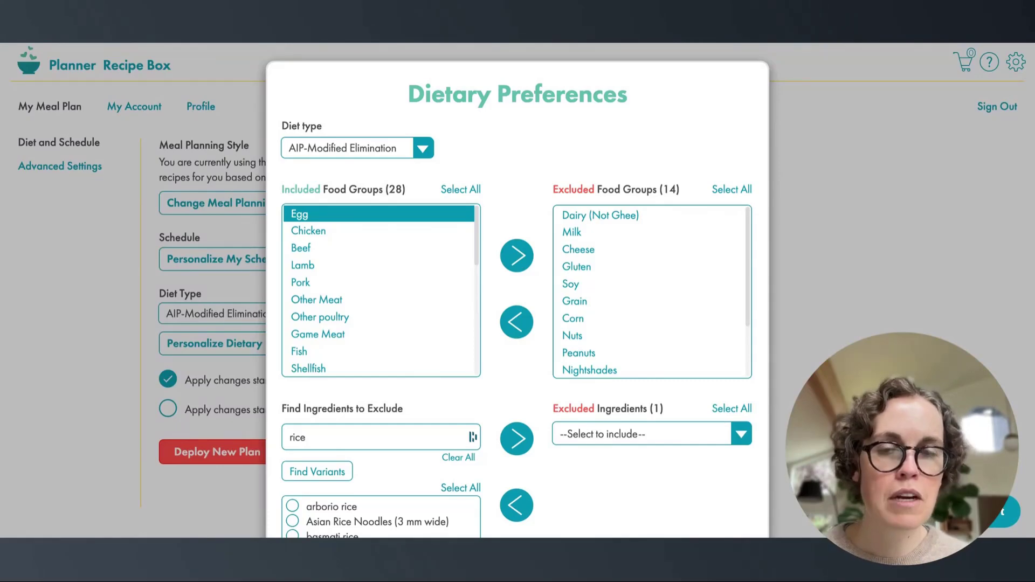
{"action": "left_click", "coordinate": [517, 255]}
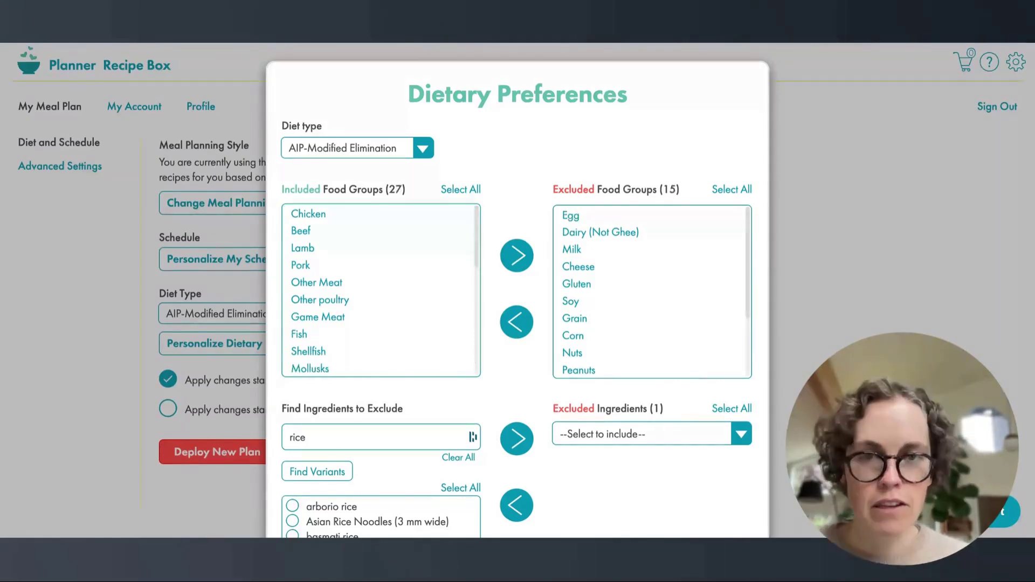
Step: Save the dietary preferences and deploy the new plan with changes starting this week (Sep 23rd)
{"action": "scroll", "coordinate": [628, 483], "scroll_direction": "down", "scroll_amount": 3}
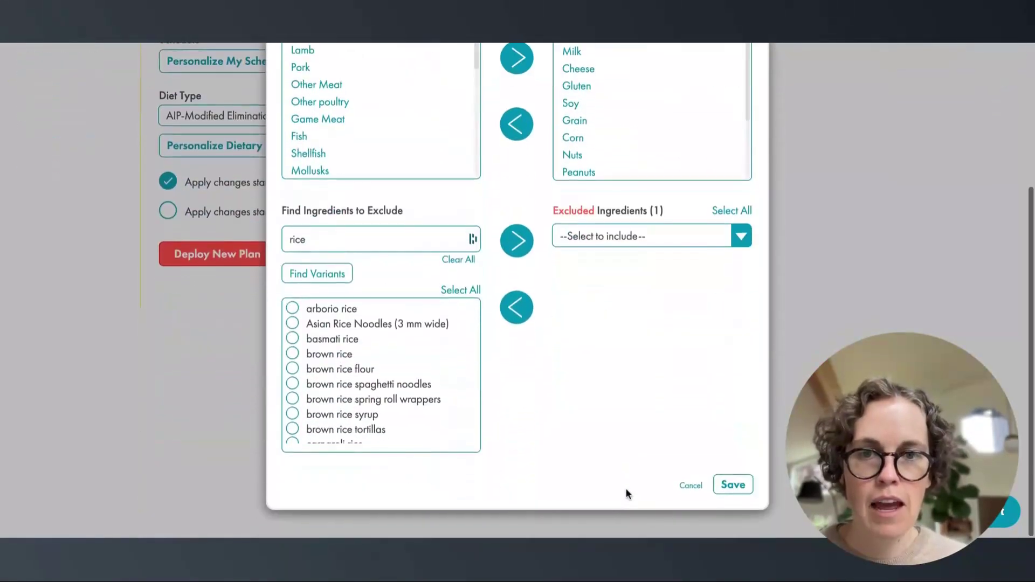
{"action": "left_click", "coordinate": [738, 490]}
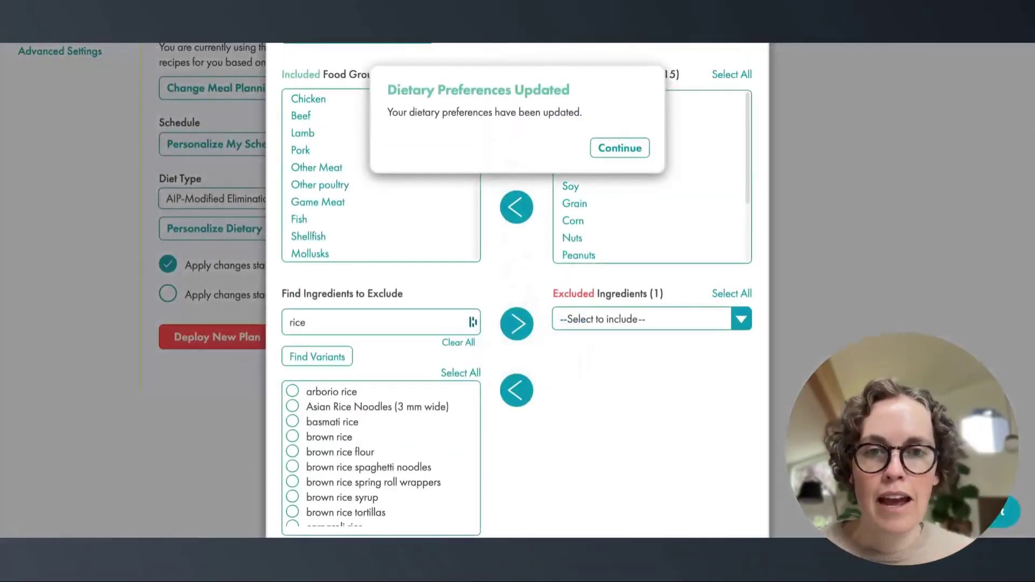
{"action": "left_click", "coordinate": [641, 149]}
{"action": "scroll", "coordinate": [456, 312], "scroll_direction": "up", "scroll_amount": 2}
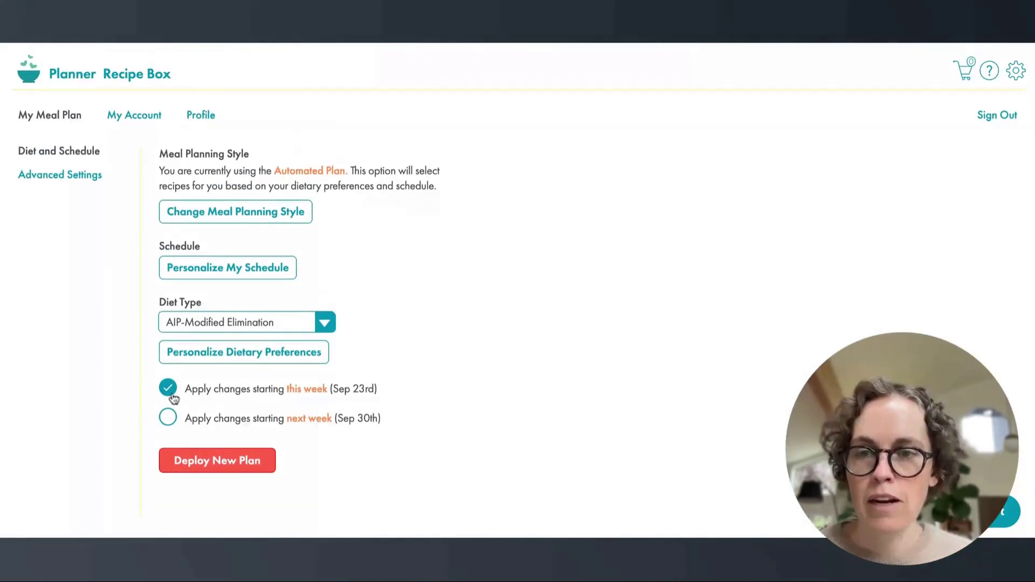
{"action": "left_click", "coordinate": [211, 462]}
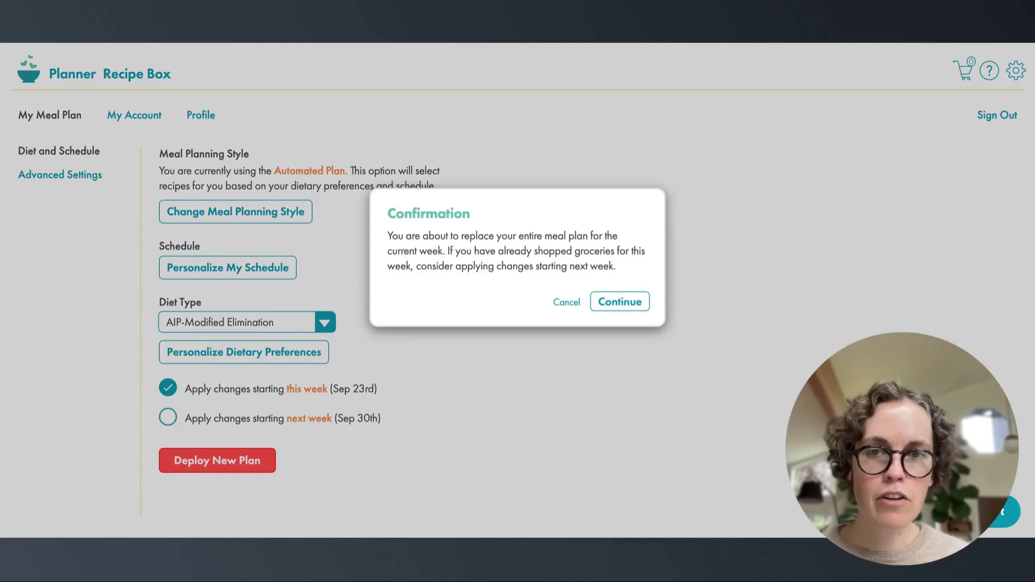
{"action": "left_click", "coordinate": [610, 300]}
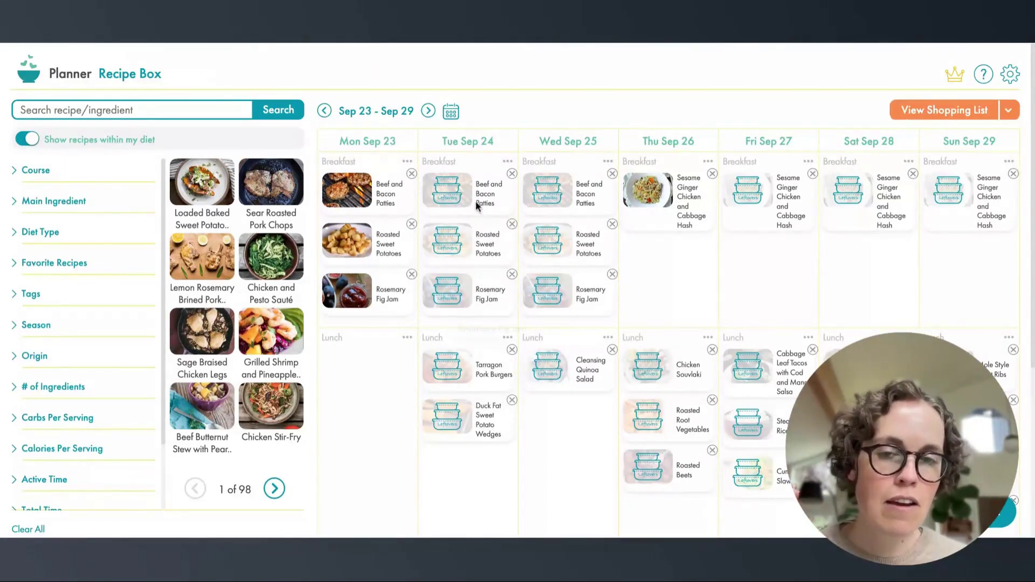
Step: Review the planned breakfasts, lunches and dinners for the week of Sep 23 - Sep 29
{"action": "left_click_drag", "start_coordinate": [478, 215], "coordinate": [495, 272]}
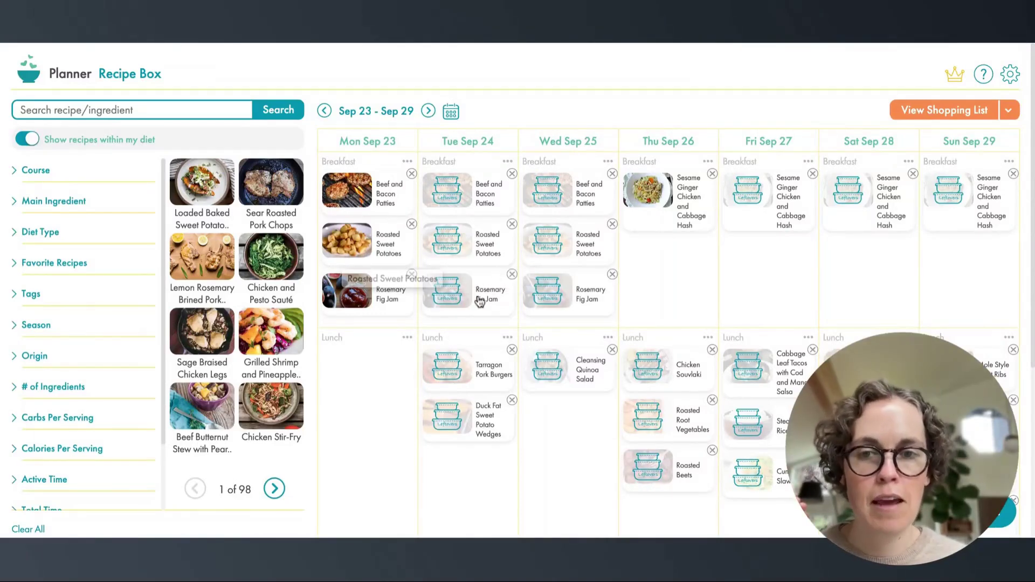
{"action": "scroll", "coordinate": [475, 295], "scroll_direction": "down", "scroll_amount": 3}
{"action": "scroll", "coordinate": [477, 297], "scroll_direction": "down", "scroll_amount": 1}
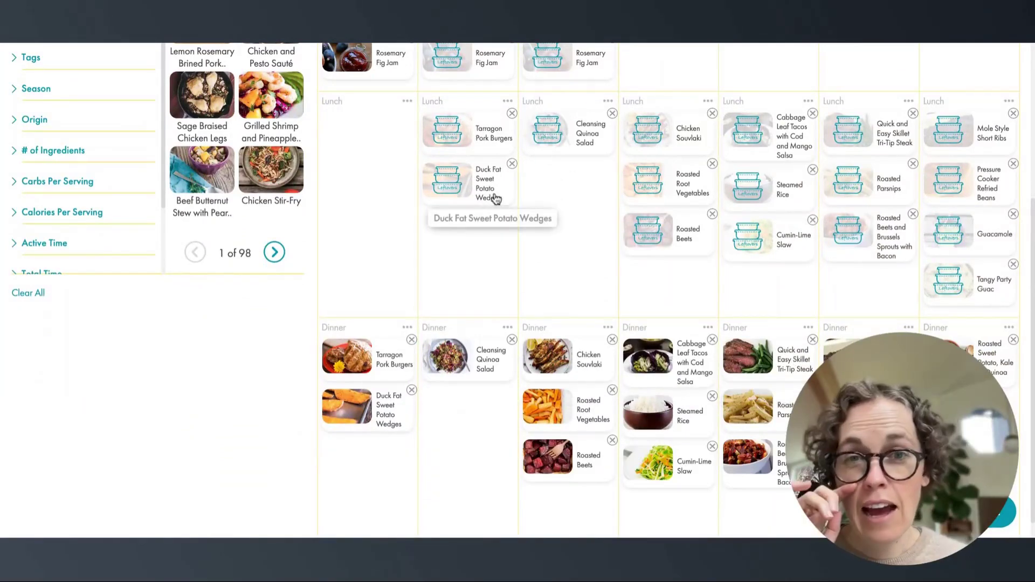
{"action": "scroll", "coordinate": [493, 199], "scroll_direction": "up", "scroll_amount": 1}
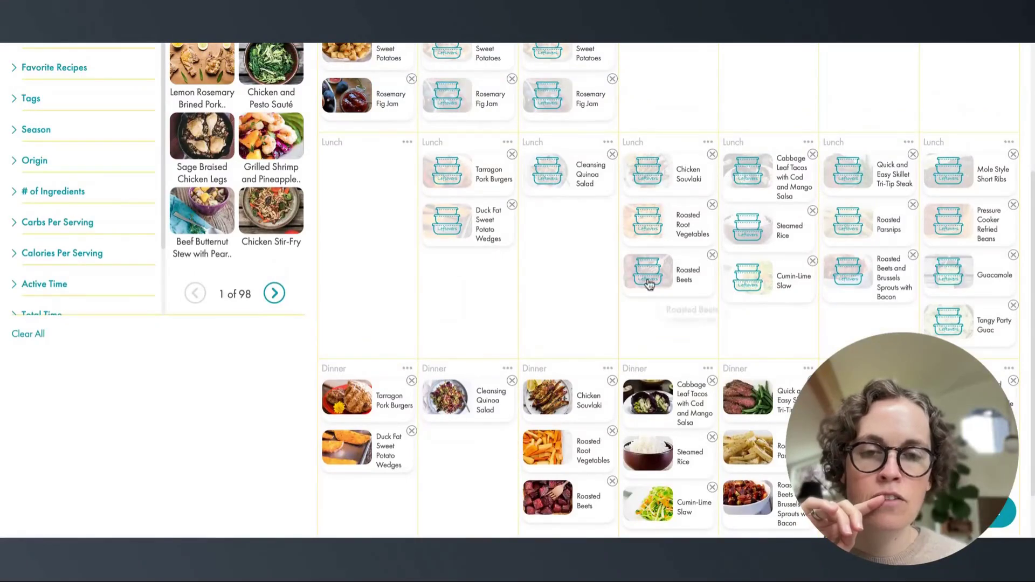
{"action": "scroll", "coordinate": [548, 300], "scroll_direction": "down", "scroll_amount": 1}
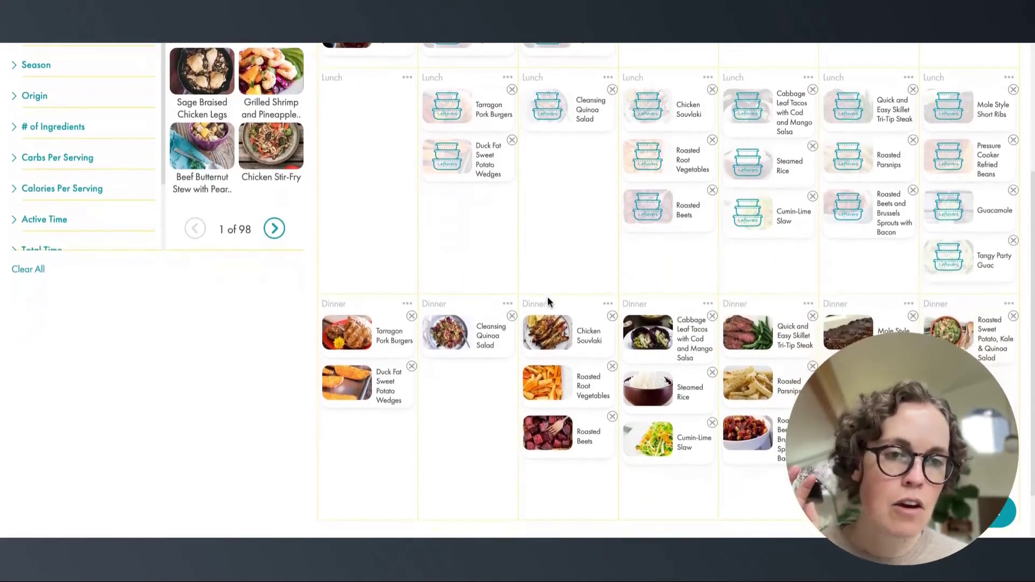
{"action": "scroll", "coordinate": [548, 302], "scroll_direction": "up", "scroll_amount": 5}
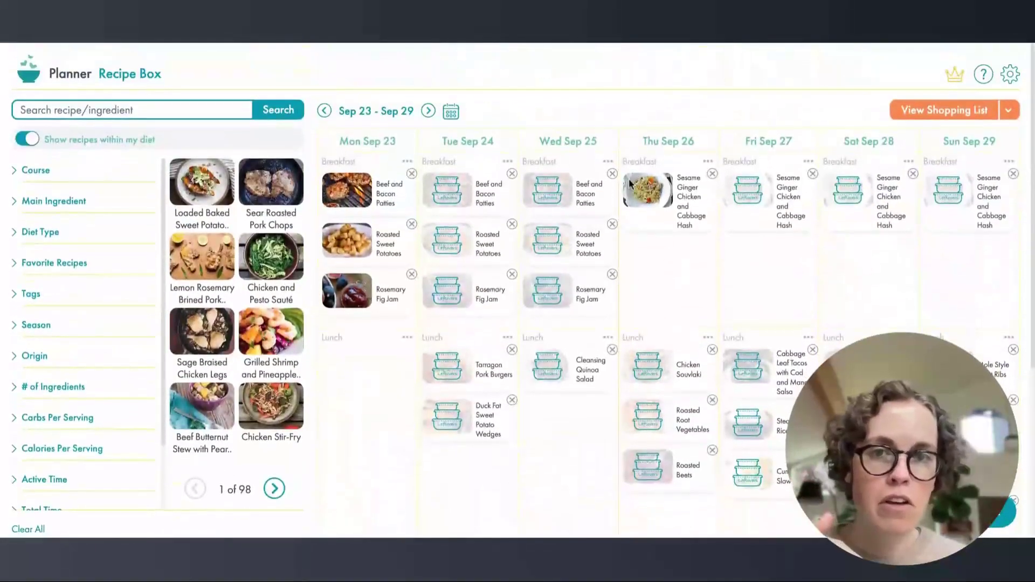
Step: Look through the meal plans for the following two weeks, Sep 30 - Oct 06 and Oct 07 - Oct 13
{"action": "left_click", "coordinate": [428, 112]}
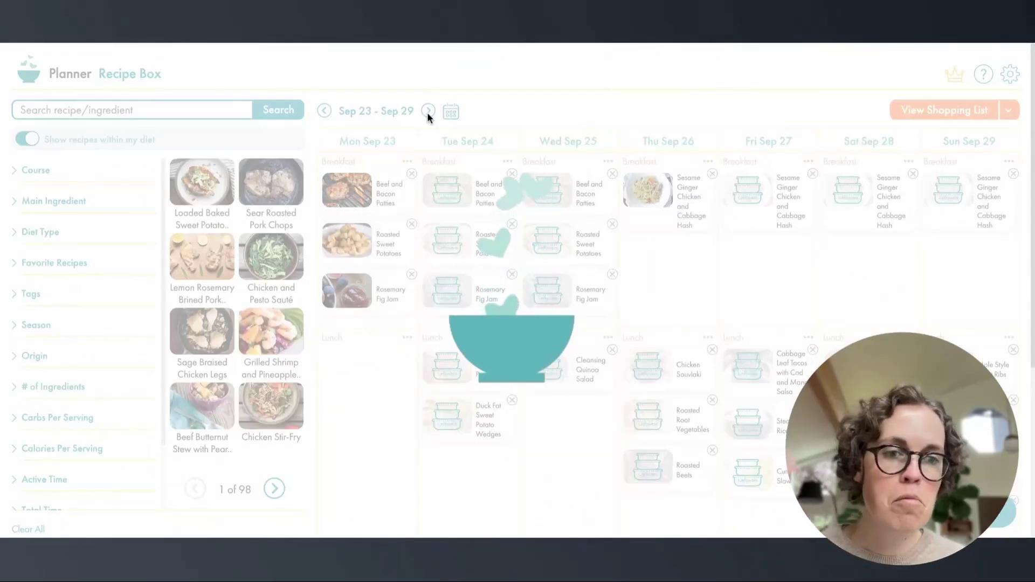
{"action": "scroll", "coordinate": [406, 307], "scroll_direction": "down", "scroll_amount": 2}
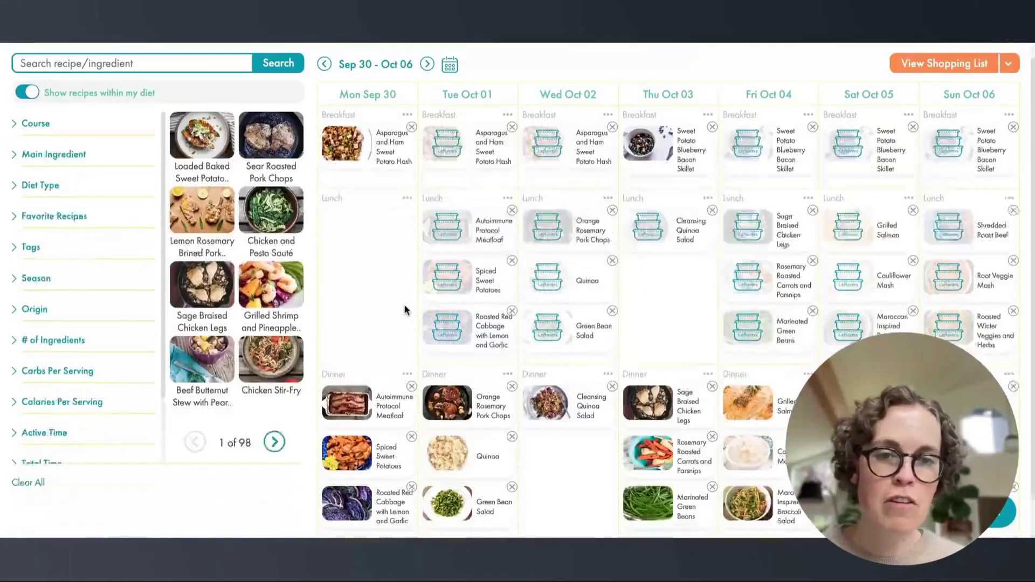
{"action": "scroll", "coordinate": [407, 307], "scroll_direction": "up", "scroll_amount": 2}
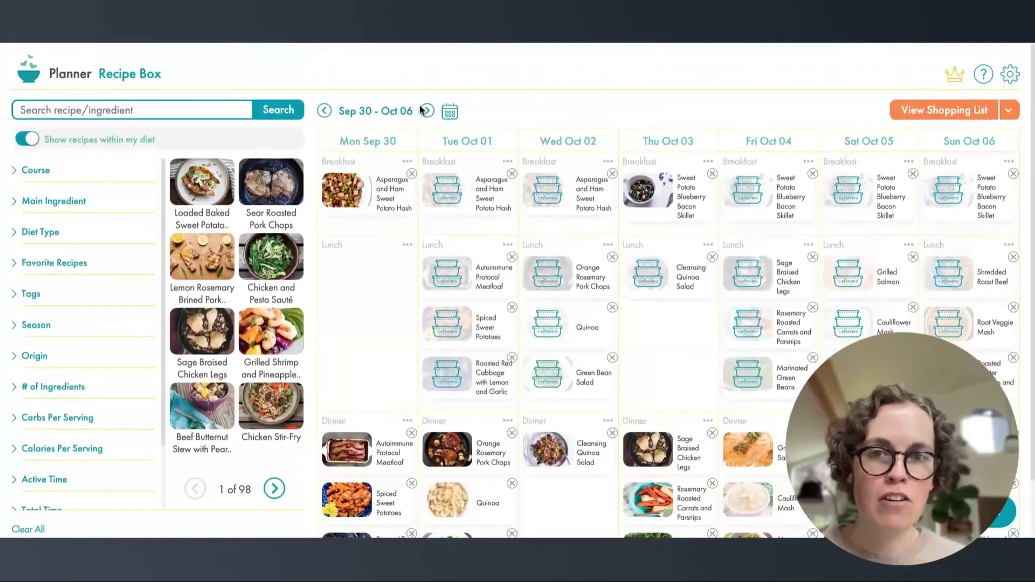
{"action": "left_click", "coordinate": [426, 112]}
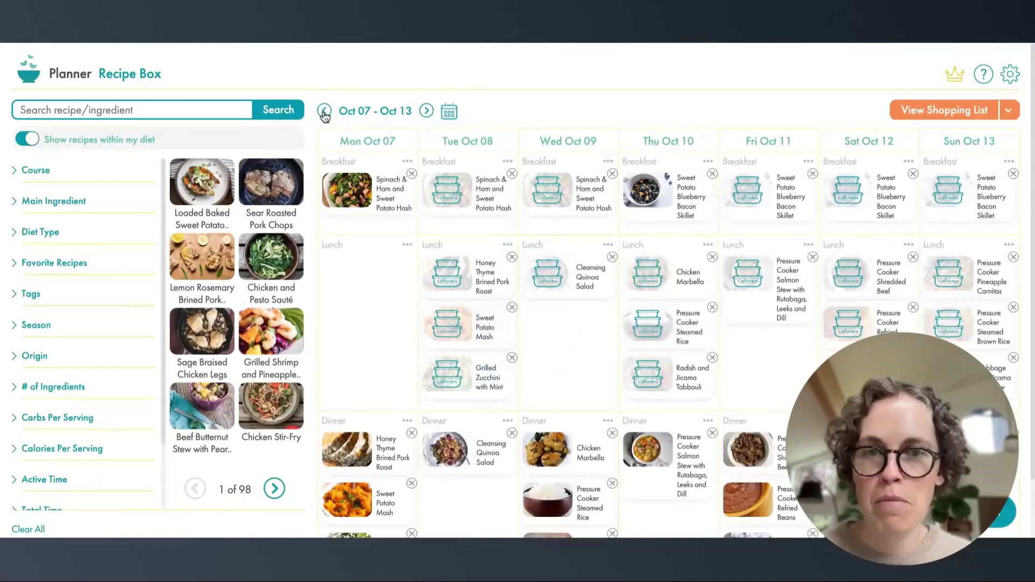
Step: Open the Recipe Box and browse the recipes within the diet along with the available filter categories
{"action": "left_click", "coordinate": [146, 95]}
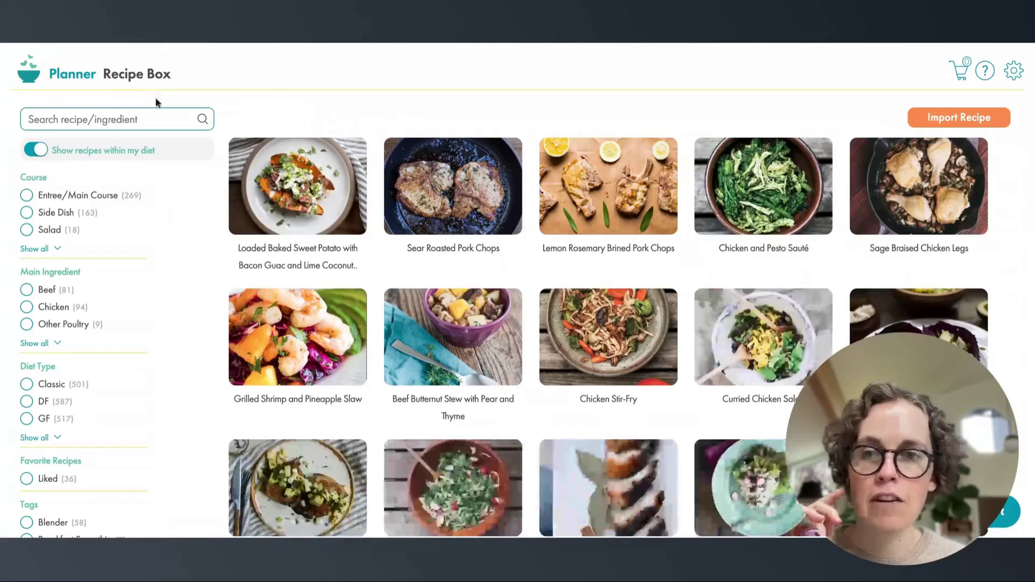
{"action": "scroll", "coordinate": [514, 424], "scroll_direction": "down", "scroll_amount": 4}
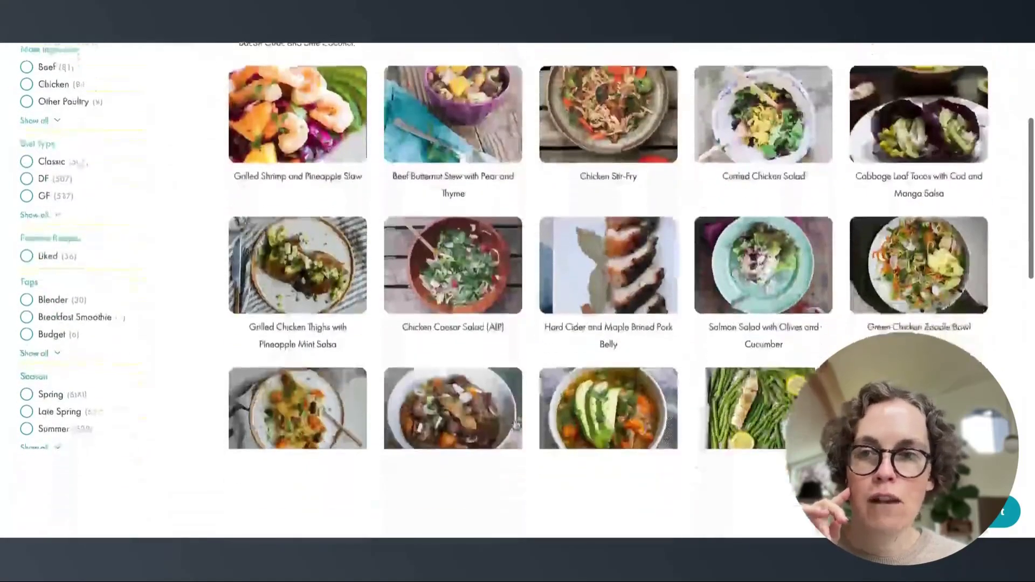
{"action": "scroll", "coordinate": [515, 424], "scroll_direction": "up", "scroll_amount": 4}
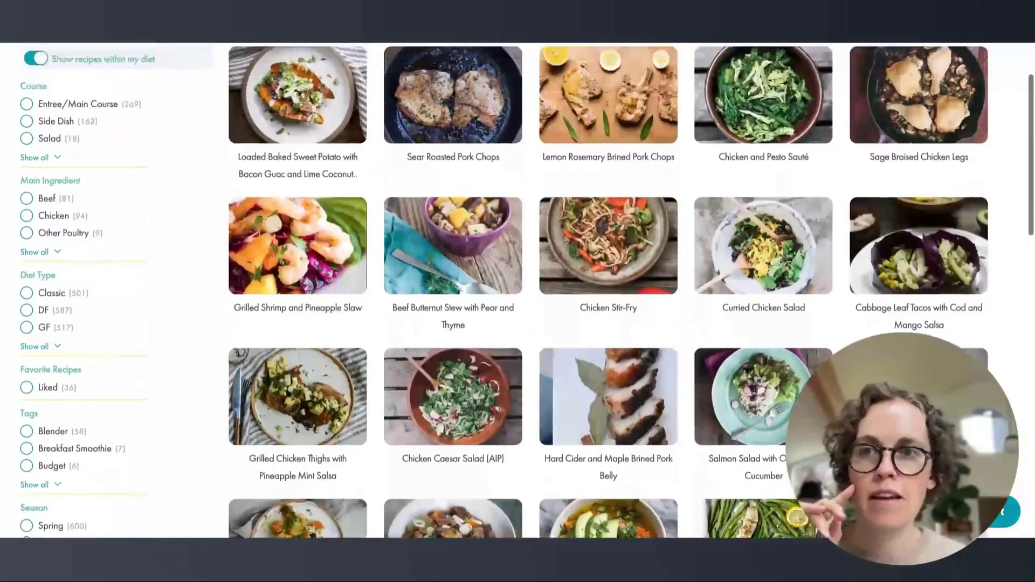
{"action": "scroll", "coordinate": [512, 410], "scroll_direction": "up", "scroll_amount": 2}
{"action": "scroll", "coordinate": [512, 399], "scroll_direction": "down", "scroll_amount": 4}
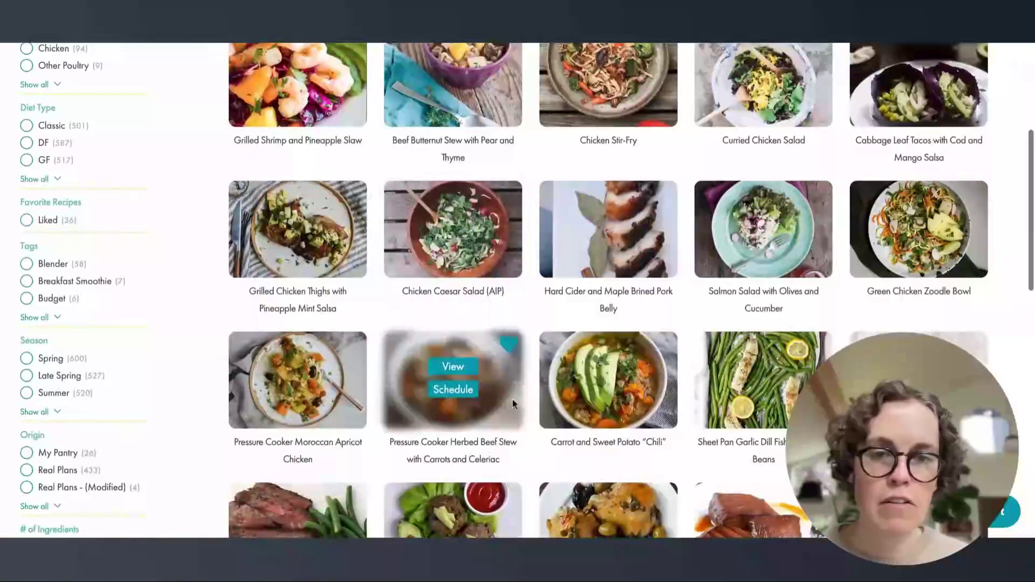
{"action": "scroll", "coordinate": [578, 457], "scroll_direction": "down", "scroll_amount": 5}
{"action": "scroll", "coordinate": [578, 458], "scroll_direction": "down", "scroll_amount": 3}
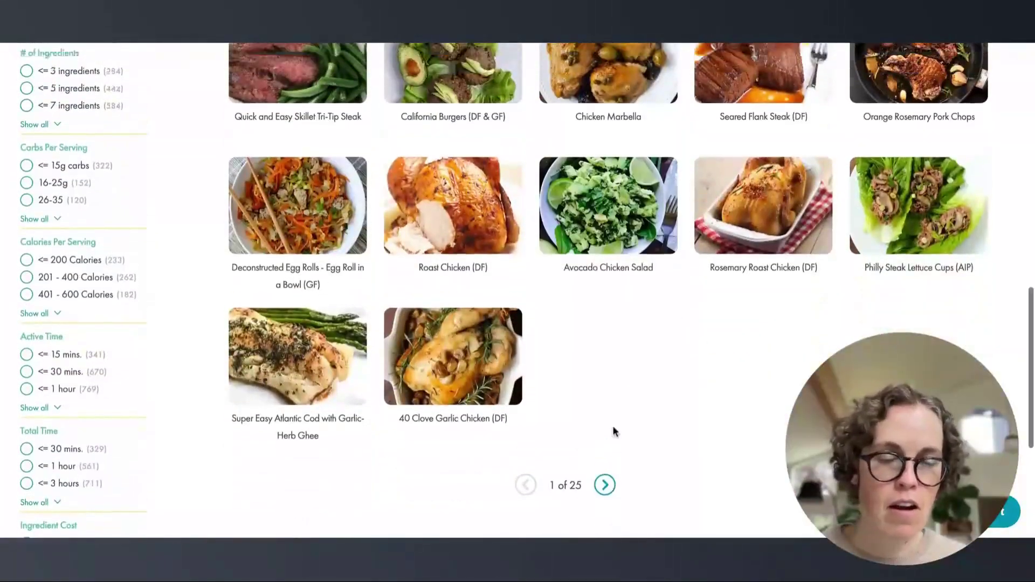
{"action": "scroll", "coordinate": [613, 431], "scroll_direction": "up", "scroll_amount": 10}
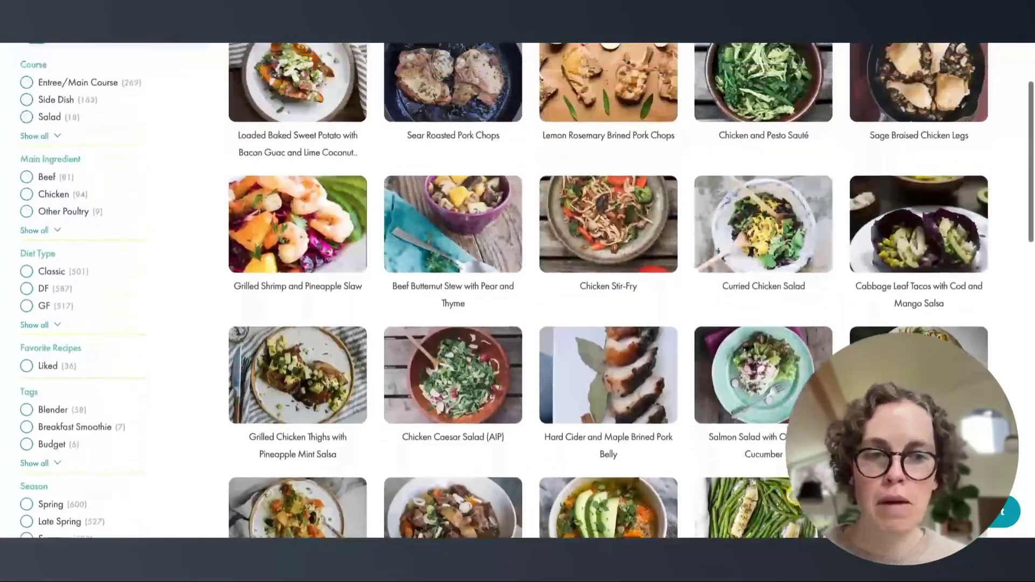
{"action": "scroll", "coordinate": [443, 299], "scroll_direction": "up", "scroll_amount": 2}
{"action": "mouse_move", "coordinate": [443, 300]}
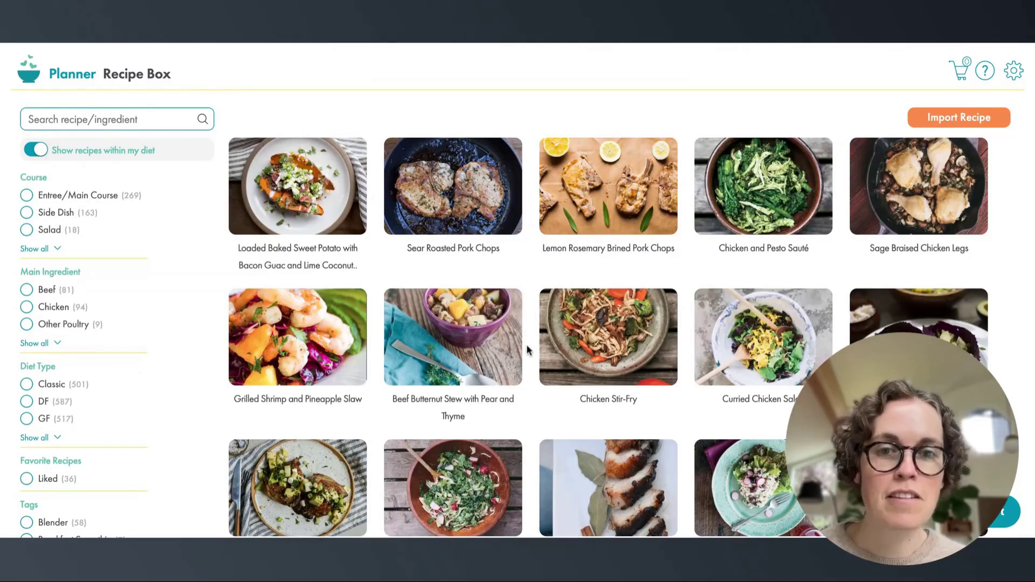
{"action": "scroll", "coordinate": [531, 377], "scroll_direction": "down", "scroll_amount": 3}
{"action": "scroll", "coordinate": [531, 388], "scroll_direction": "down", "scroll_amount": 3}
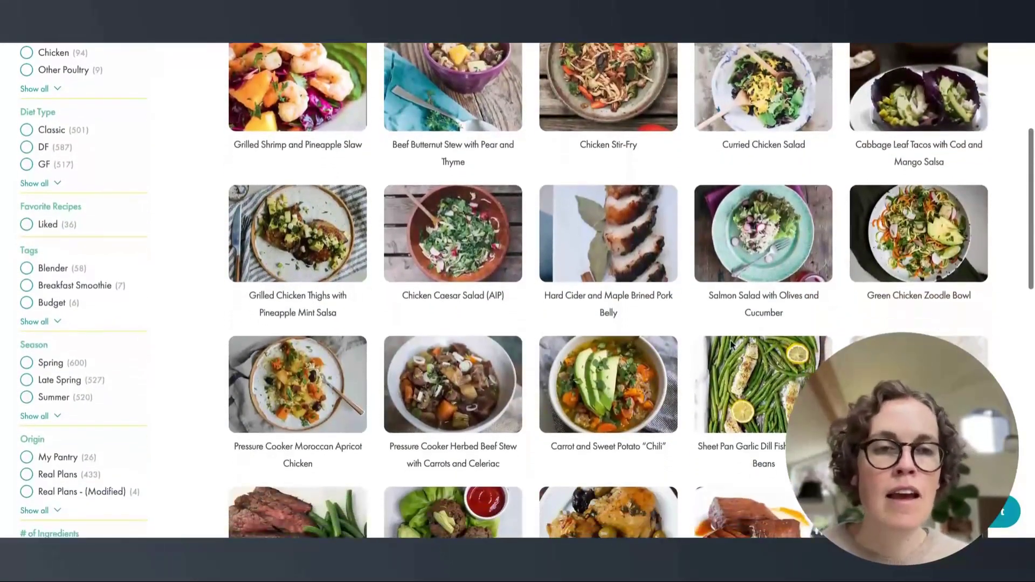
Step: Return to the planner's Sep 30 - Oct 06 week and remove Cleansing Quinoa Salad from Wednesday Oct 02 dinner
{"action": "mouse_move", "coordinate": [886, 273]}
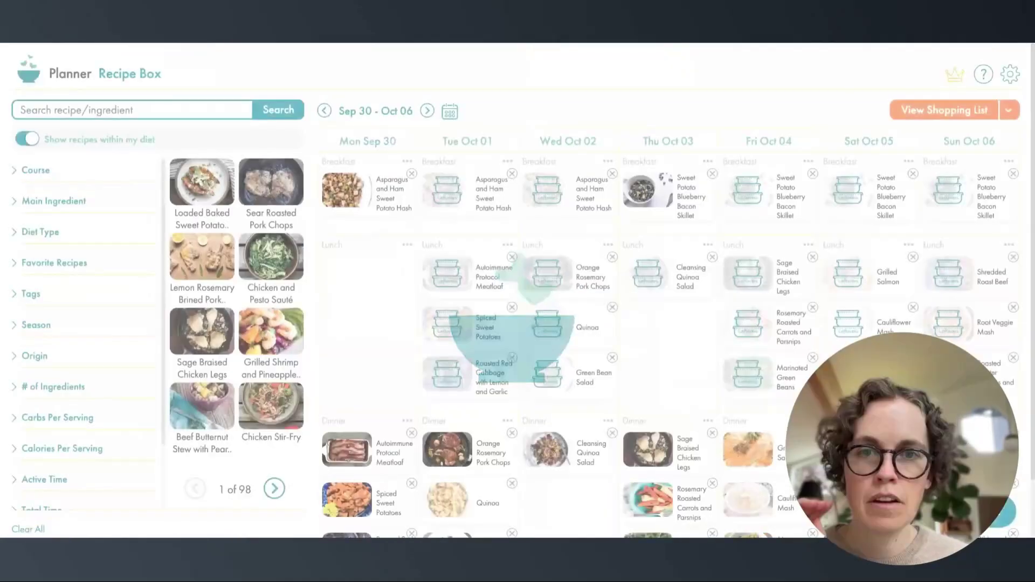
{"action": "scroll", "coordinate": [393, 342], "scroll_direction": "down", "scroll_amount": 2}
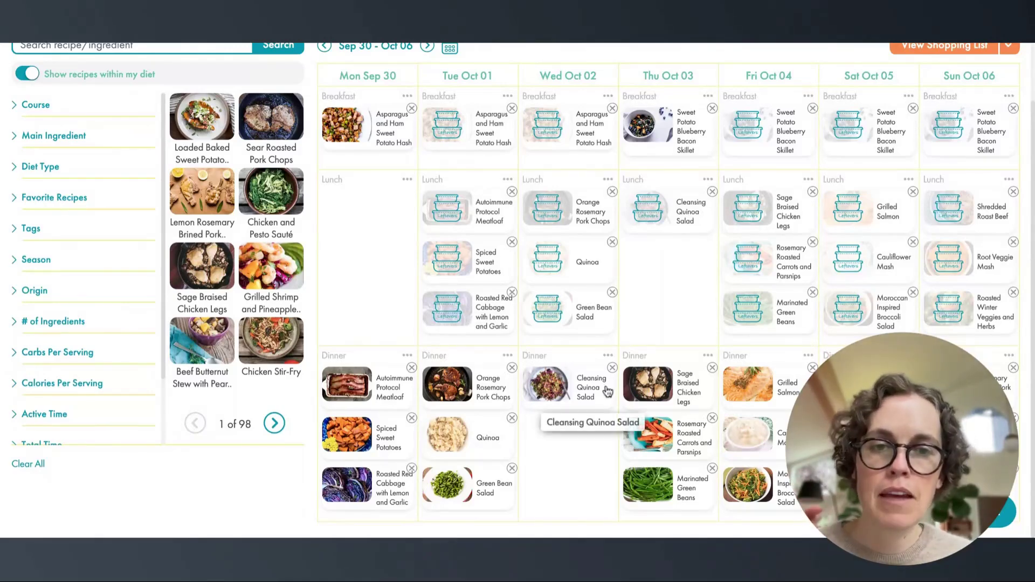
{"action": "left_click", "coordinate": [612, 369]}
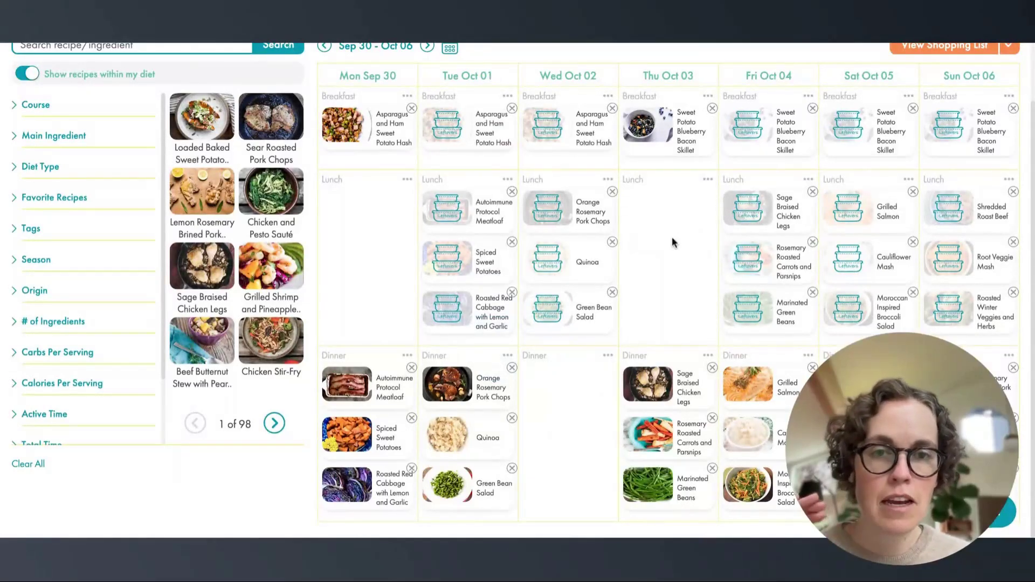
Step: Search the Recipe Box for salmon and browse the matching recipes
{"action": "scroll", "coordinate": [321, 207], "scroll_direction": "up", "scroll_amount": 2}
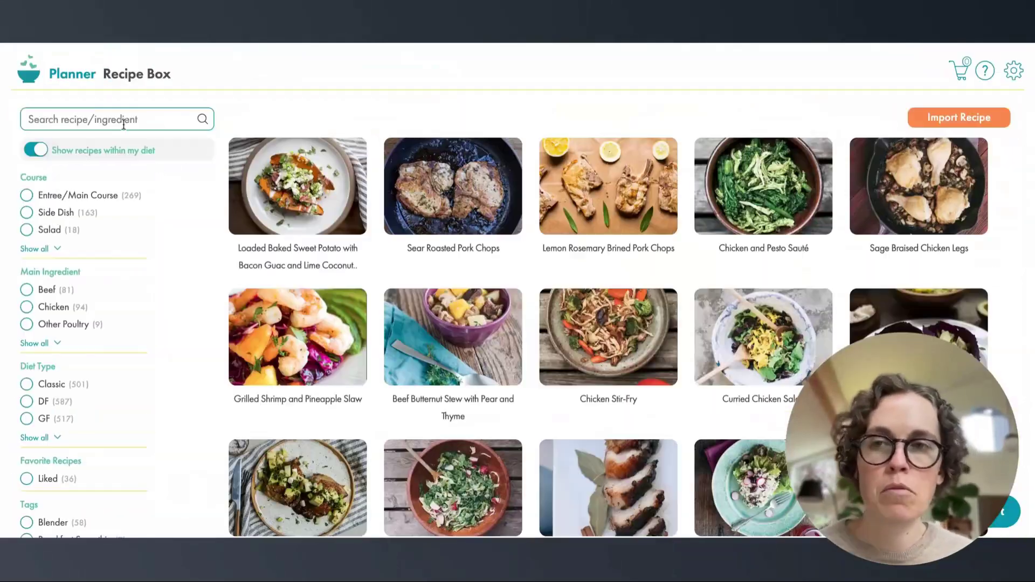
{"action": "left_click", "coordinate": [122, 123]}
{"action": "type", "text": "sa"}
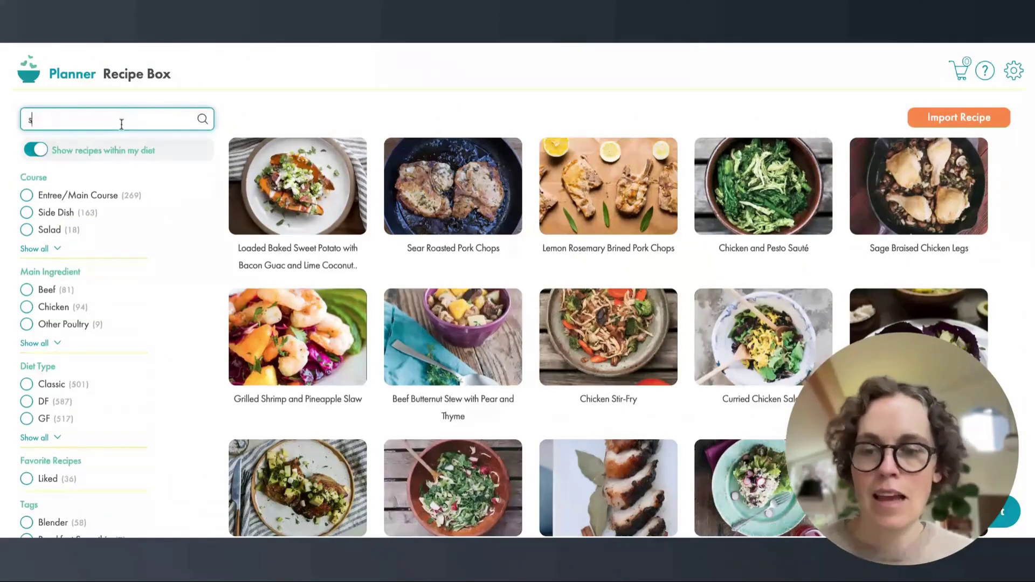
{"action": "type", "text": "lmon"}
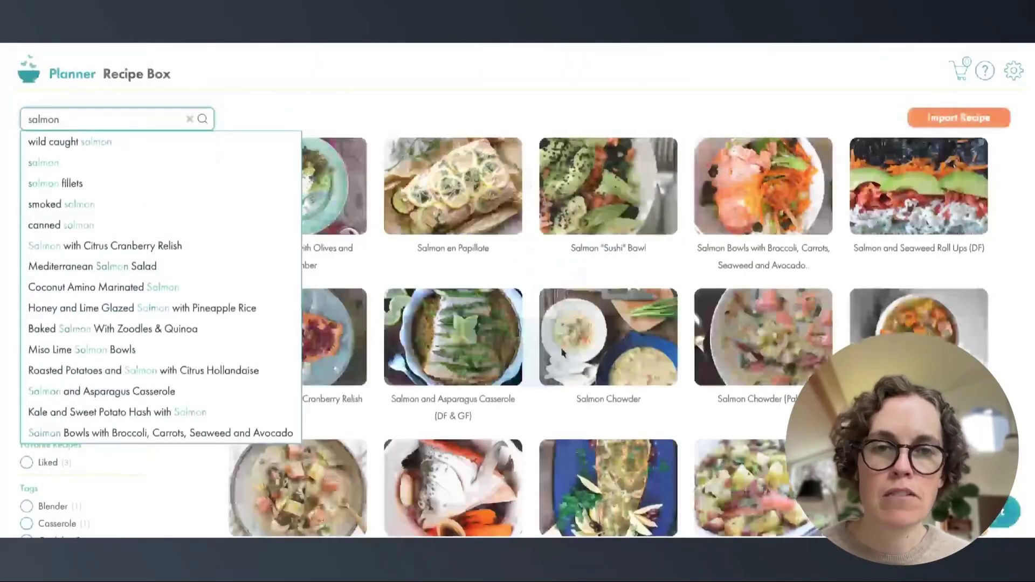
{"action": "scroll", "coordinate": [544, 413], "scroll_direction": "down", "scroll_amount": 3}
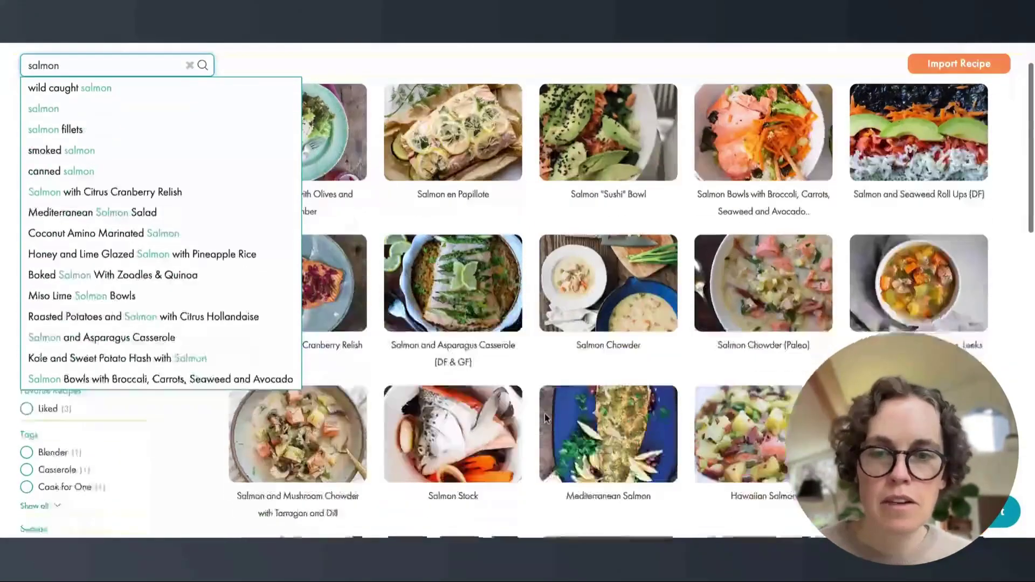
{"action": "left_click", "coordinate": [365, 299]}
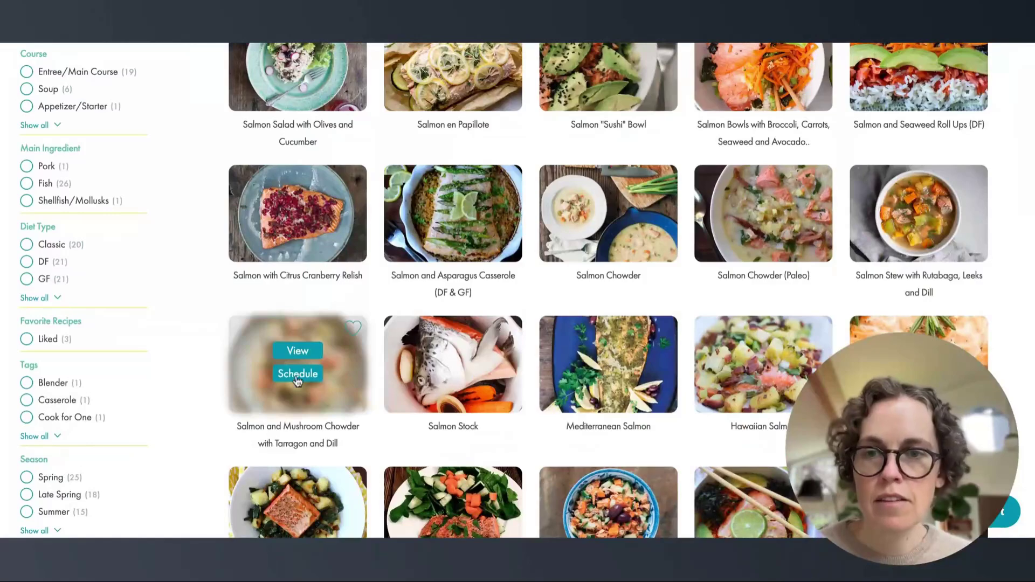
Step: Open the Salmon and Mushroom Chowder with Tarragon and Dill recipe and read its ingredients and preparation
{"action": "left_click", "coordinate": [296, 353]}
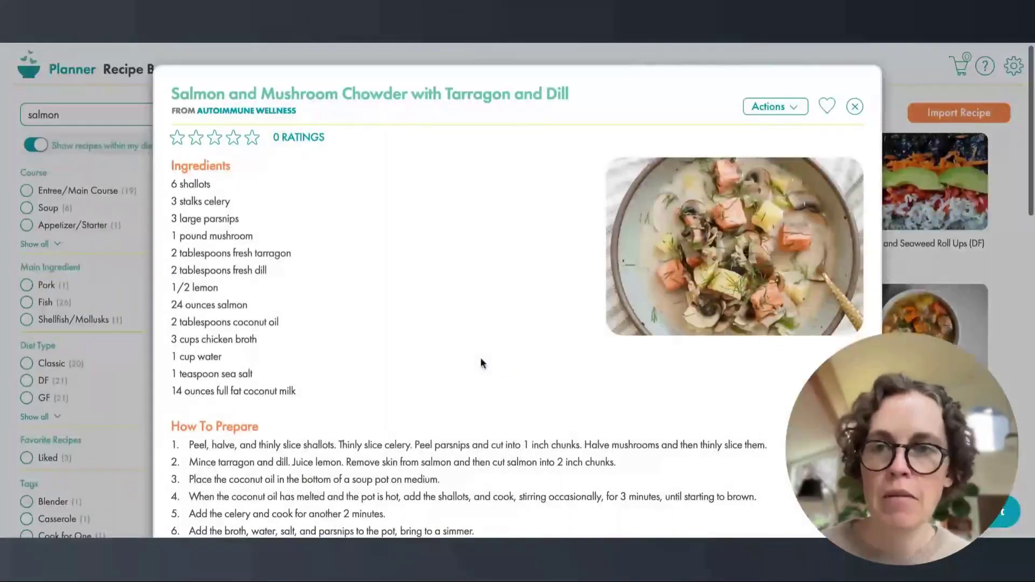
{"action": "scroll", "coordinate": [481, 357], "scroll_direction": "down", "scroll_amount": 3}
{"action": "scroll", "coordinate": [480, 358], "scroll_direction": "down", "scroll_amount": 2}
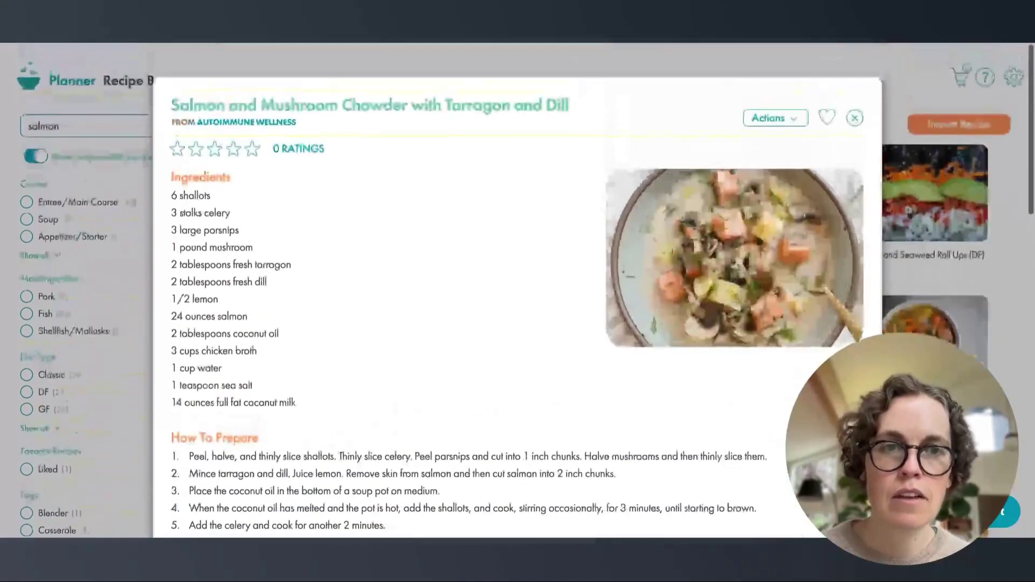
Step: Schedule the Salmon and Mushroom Chowder for dinner on Wednesday, October 2, 2024
{"action": "left_click", "coordinate": [785, 112]}
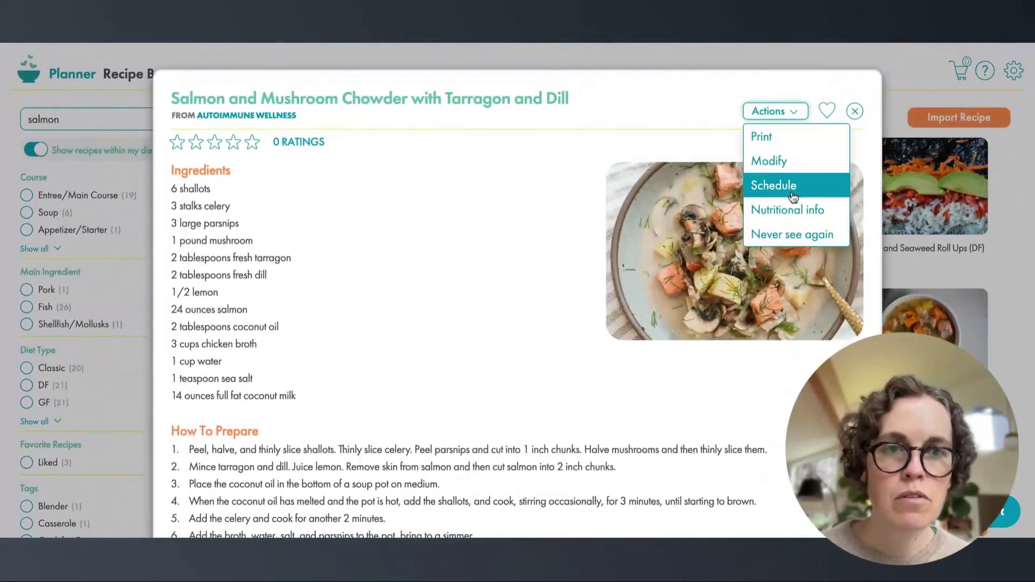
{"action": "left_click", "coordinate": [793, 194]}
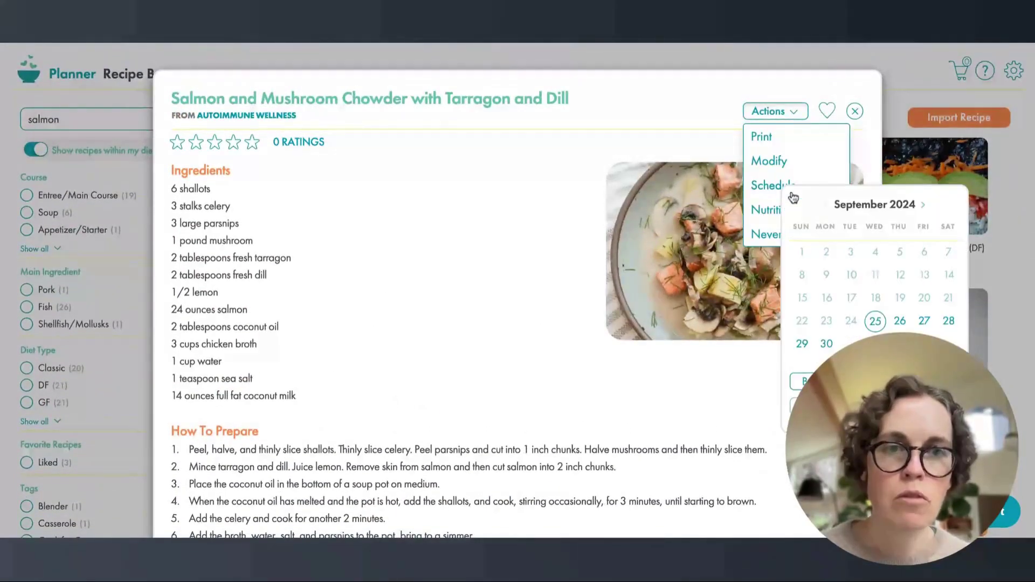
{"action": "left_click", "coordinate": [924, 205]}
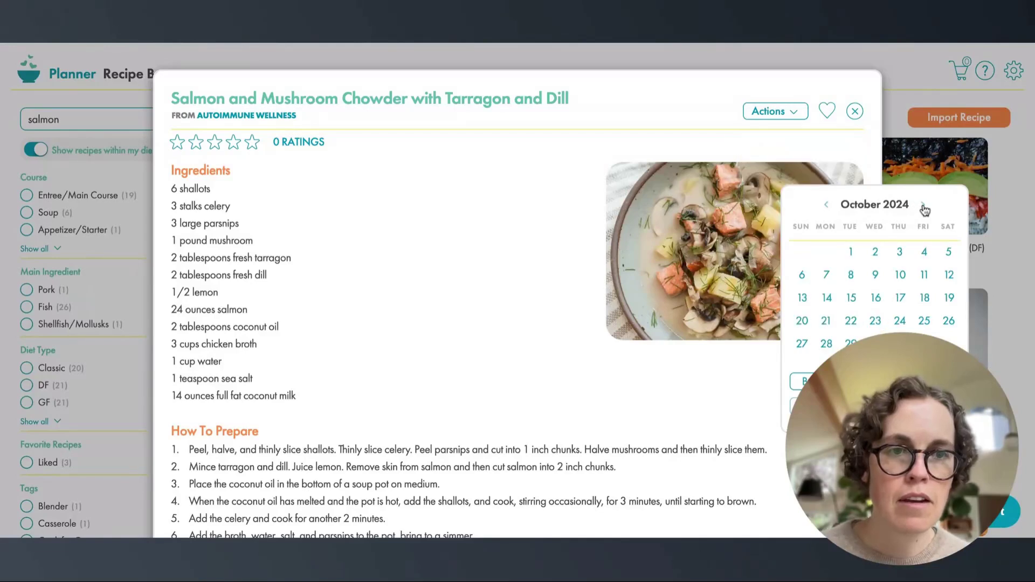
{"action": "left_click", "coordinate": [874, 252]}
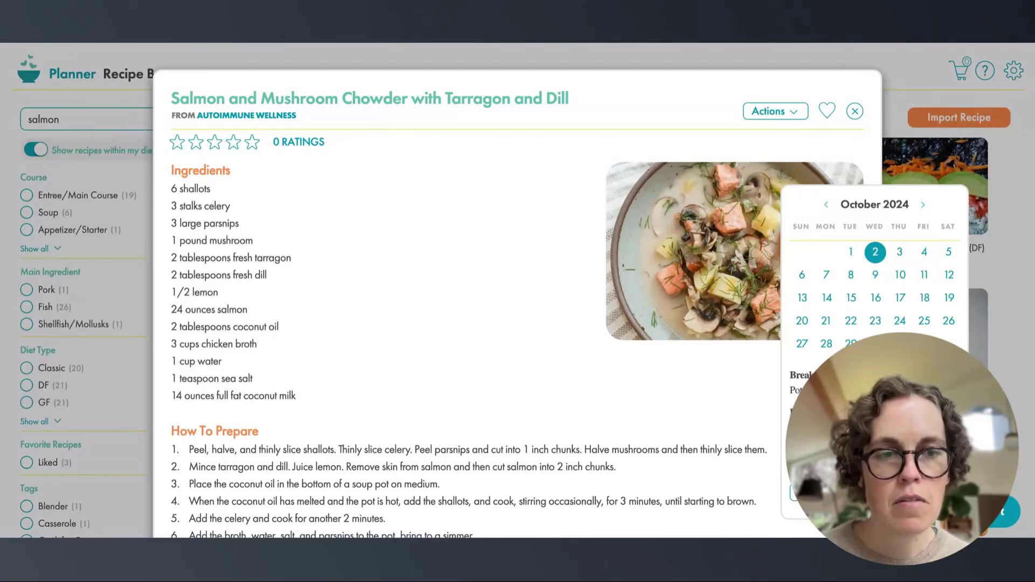
{"action": "left_click", "coordinate": [794, 493]}
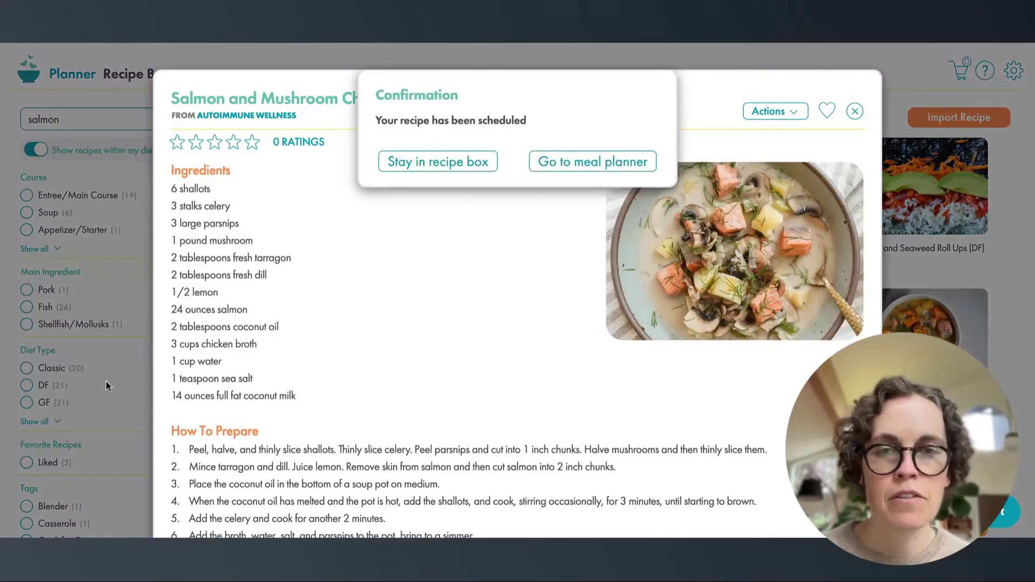
Step: In the meal planner's Sep 30 - Oct 06 week, add Wednesday's Salmon and Mushroom Chowder to Thursday Oct 03 lunch as leftovers
{"action": "left_click", "coordinate": [561, 160]}
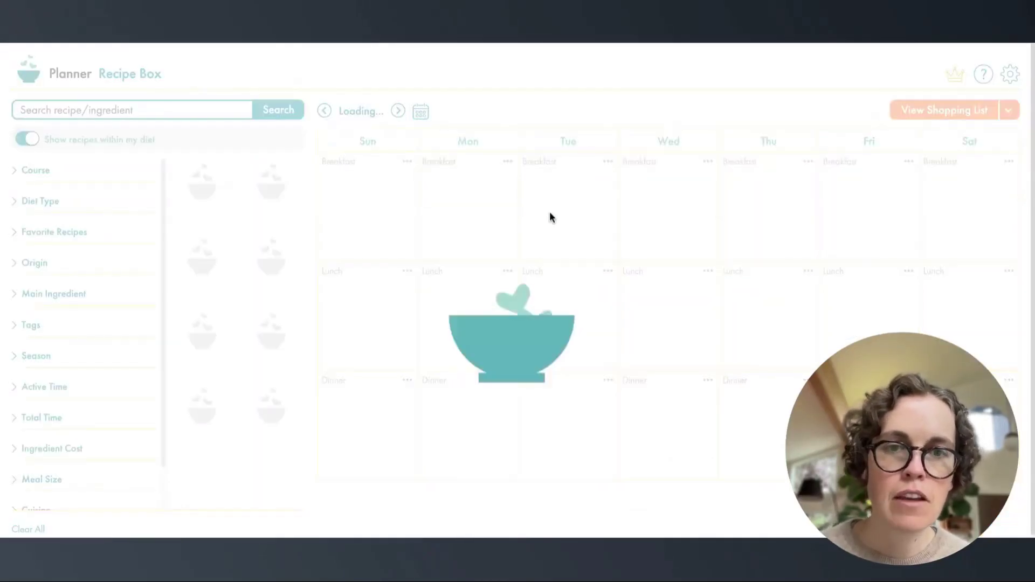
{"action": "scroll", "coordinate": [565, 474], "scroll_direction": "down", "scroll_amount": 3}
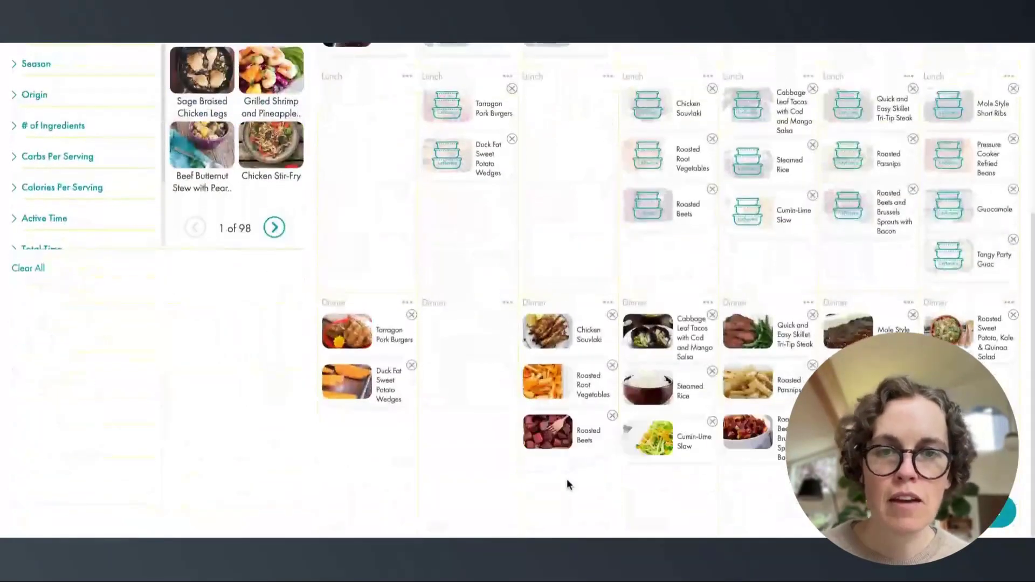
{"action": "scroll", "coordinate": [567, 478], "scroll_direction": "up", "scroll_amount": 5}
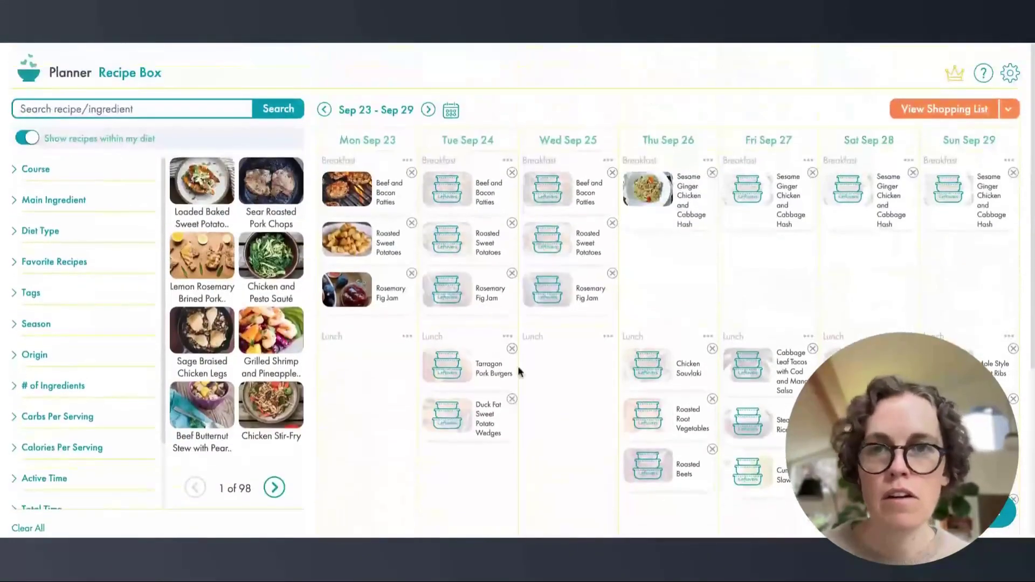
{"action": "left_click", "coordinate": [428, 110]}
{"action": "scroll", "coordinate": [535, 407], "scroll_direction": "down", "scroll_amount": 2}
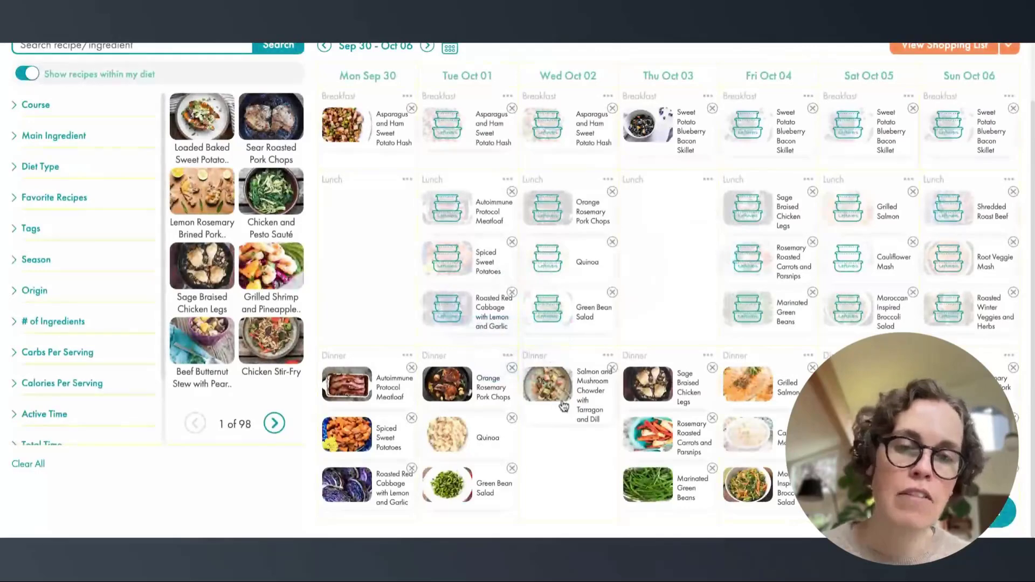
{"action": "left_click_drag", "start_coordinate": [562, 406], "coordinate": [650, 306]}
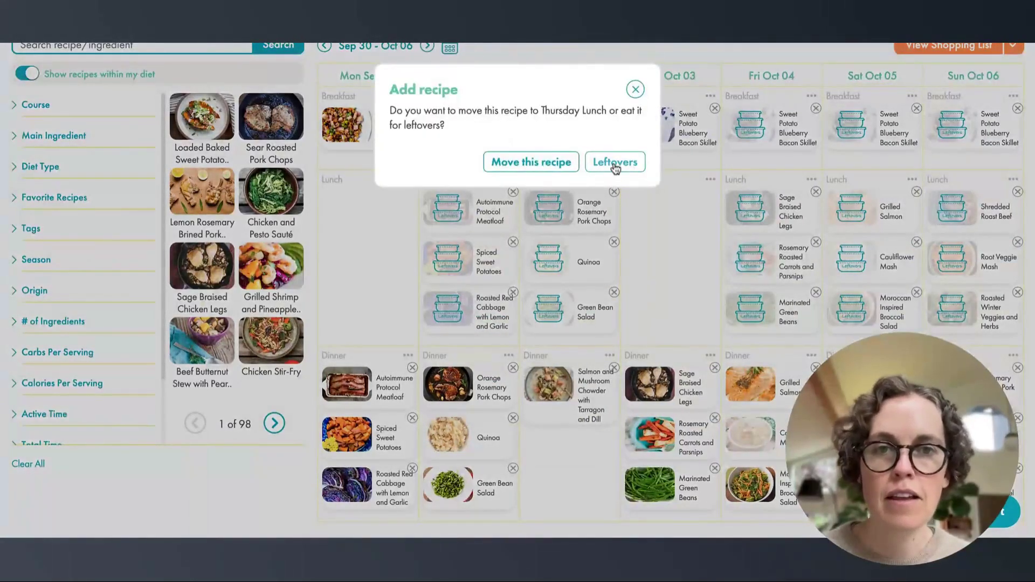
{"action": "left_click", "coordinate": [615, 162]}
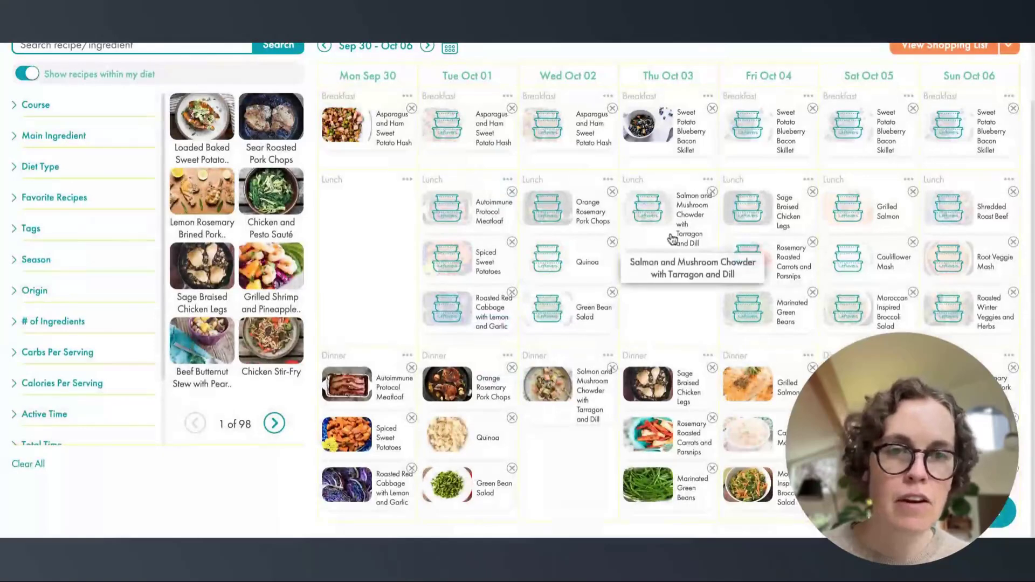
Step: Open the chowder from Wednesday Oct 02 dinner and set it to cook for 8 servings
{"action": "left_click", "coordinate": [565, 399]}
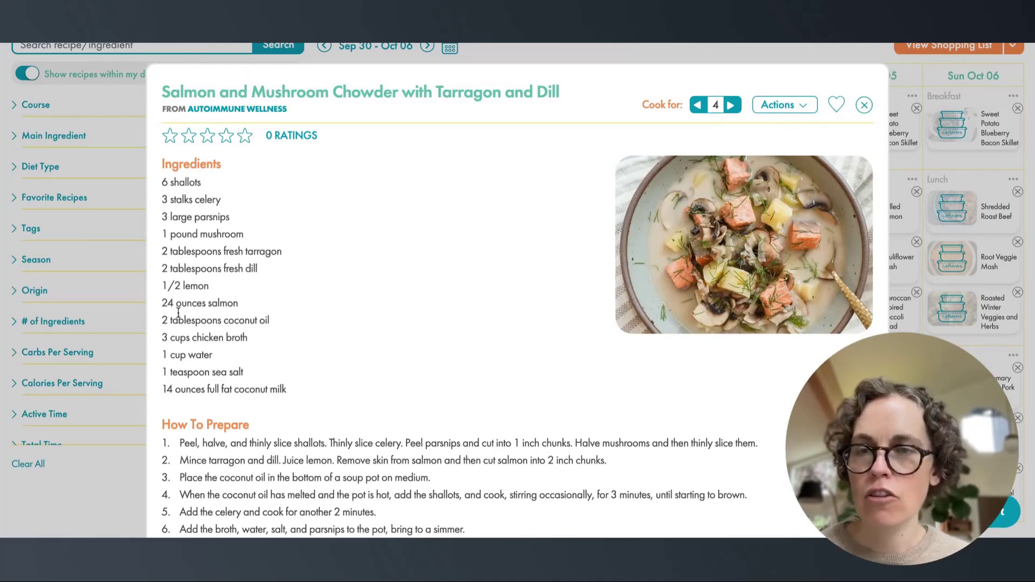
{"action": "left_click", "coordinate": [730, 105]}
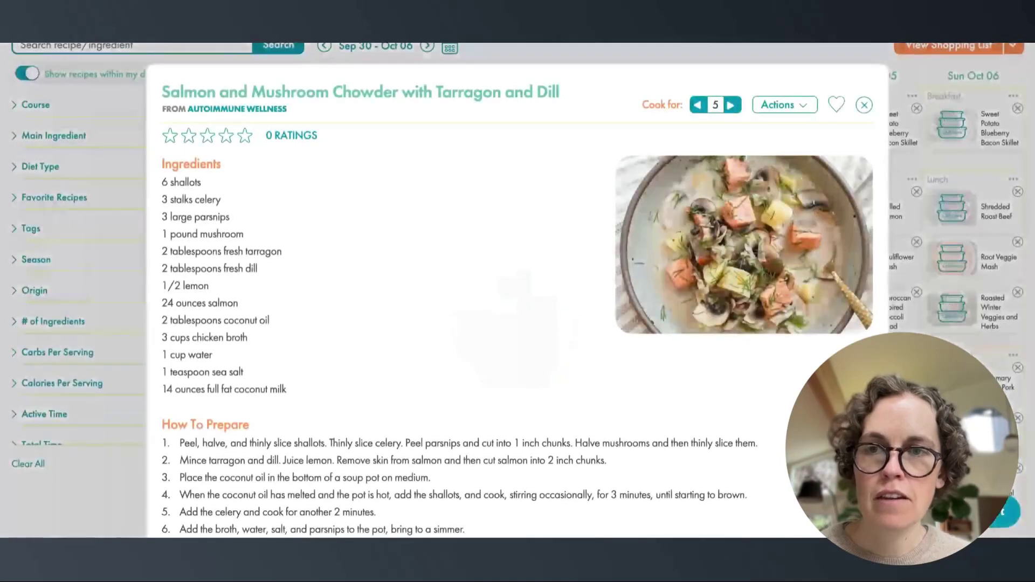
{"action": "left_click", "coordinate": [731, 105]}
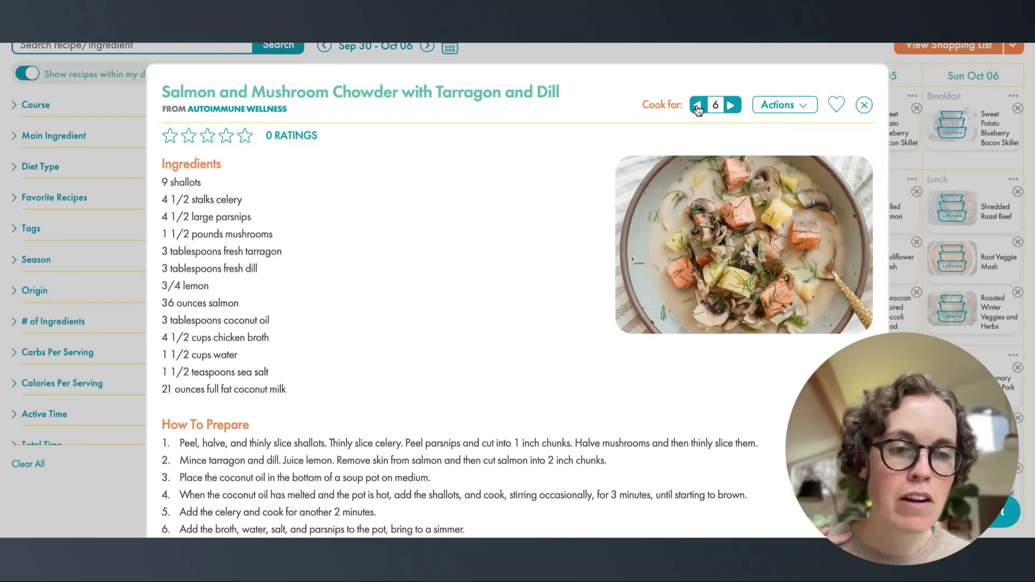
{"action": "left_click", "coordinate": [732, 105]}
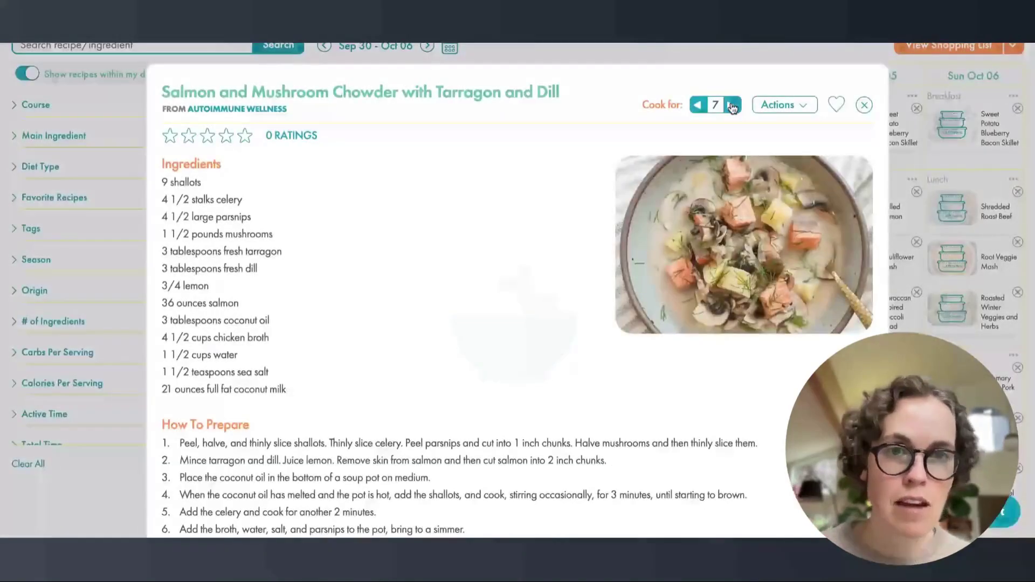
{"action": "left_click", "coordinate": [732, 105]}
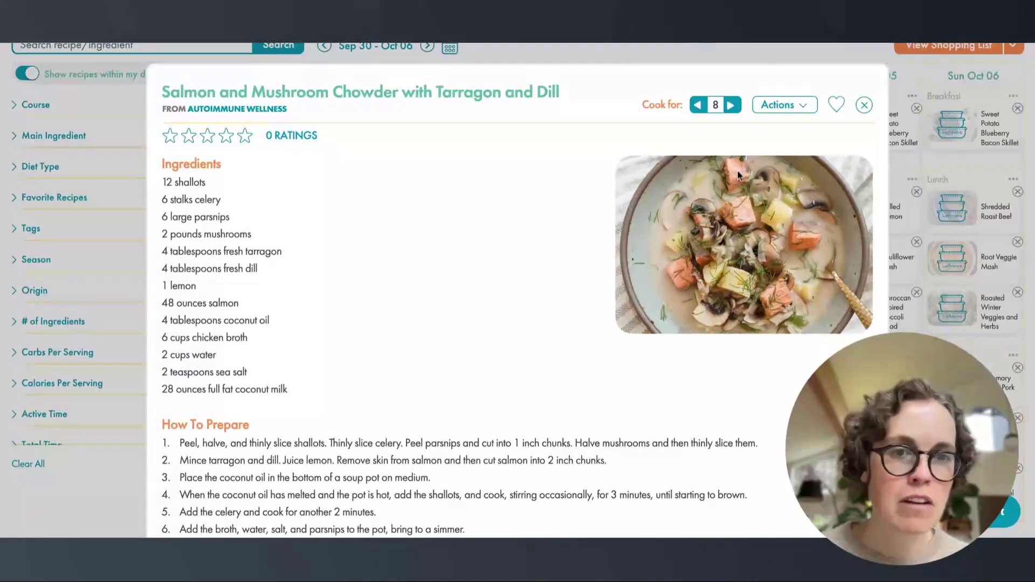
Step: Review the scaled chowder recipe's preparation steps, publisher's note, times and categories, and close the recipe
{"action": "scroll", "coordinate": [674, 418], "scroll_direction": "down", "scroll_amount": 5}
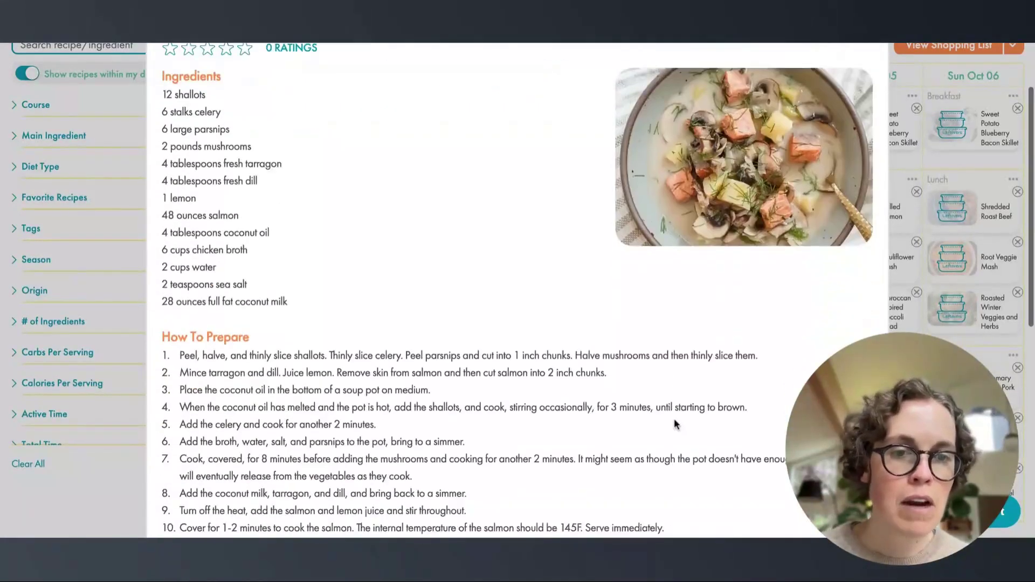
{"action": "scroll", "coordinate": [674, 425], "scroll_direction": "down", "scroll_amount": 4}
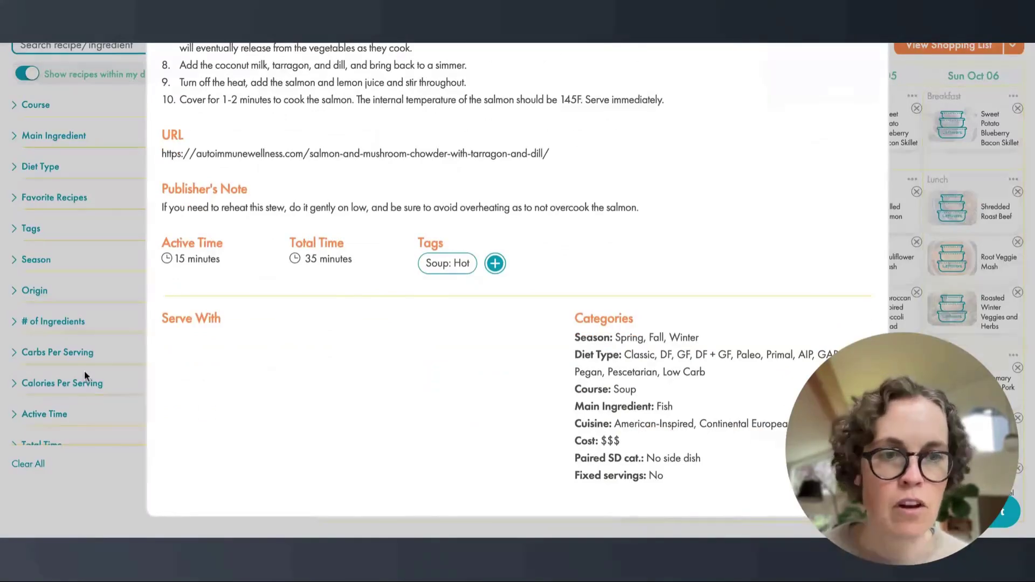
{"action": "scroll", "coordinate": [85, 371], "scroll_direction": "up", "scroll_amount": 8}
{"action": "scroll", "coordinate": [84, 371], "scroll_direction": "up", "scroll_amount": 2}
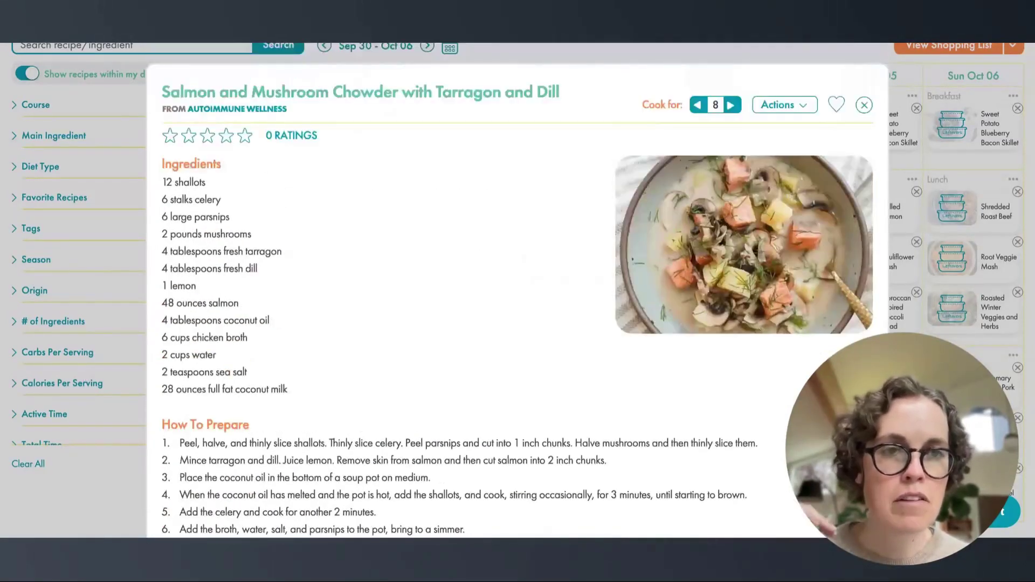
{"action": "left_click", "coordinate": [864, 105]}
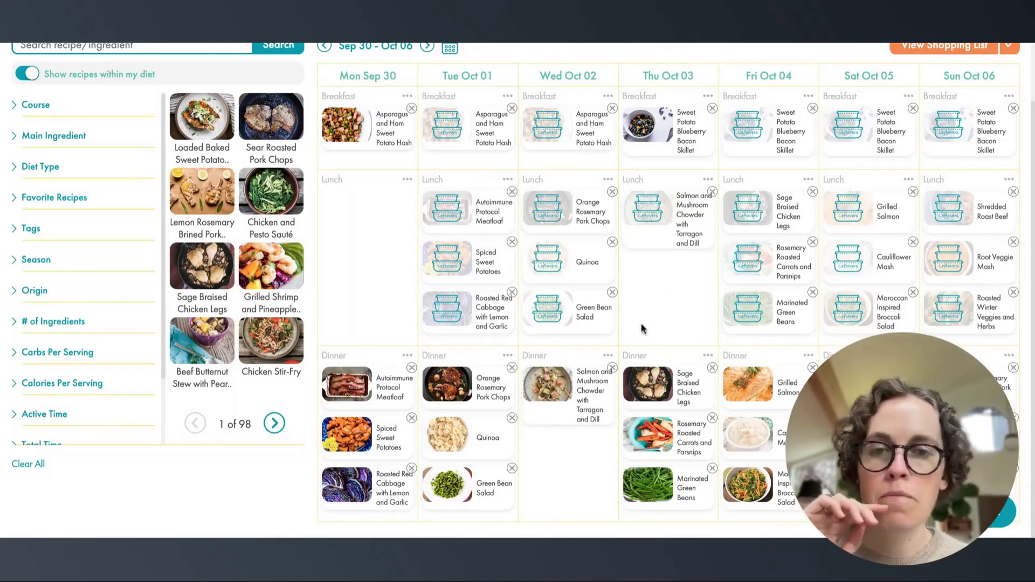
Step: Reopen the Recipe Box and look through the full Course and Main Ingredient filter options, collapsing each list again
{"action": "scroll", "coordinate": [642, 328], "scroll_direction": "up", "scroll_amount": 2}
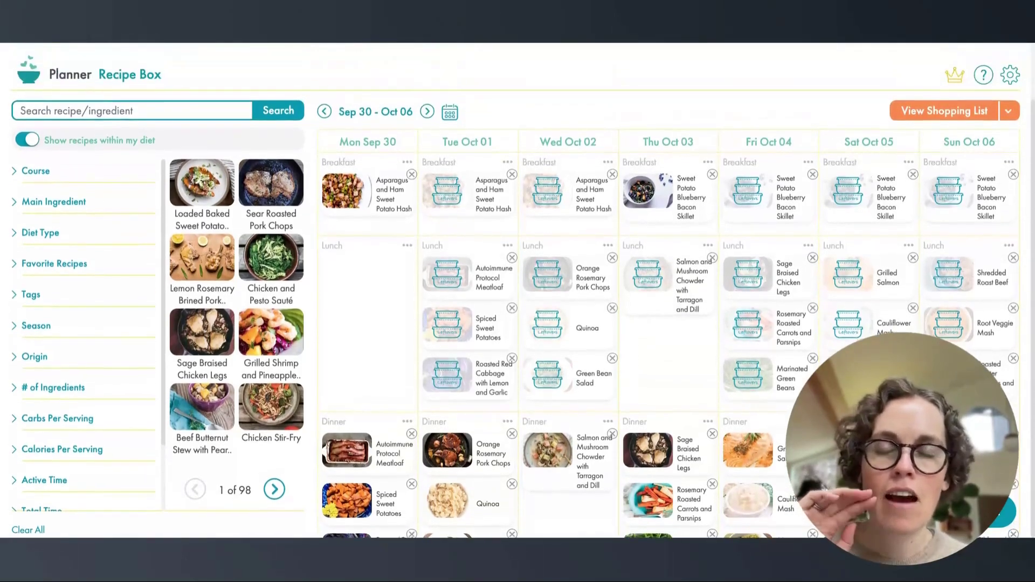
{"action": "scroll", "coordinate": [641, 329], "scroll_direction": "down", "scroll_amount": 2}
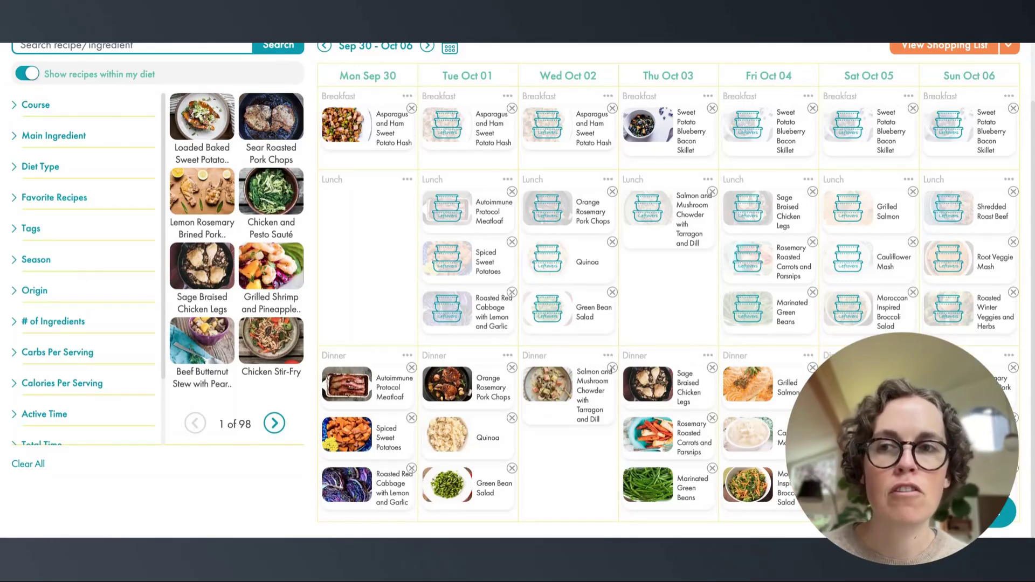
{"action": "scroll", "coordinate": [353, 228], "scroll_direction": "up", "scroll_amount": 2}
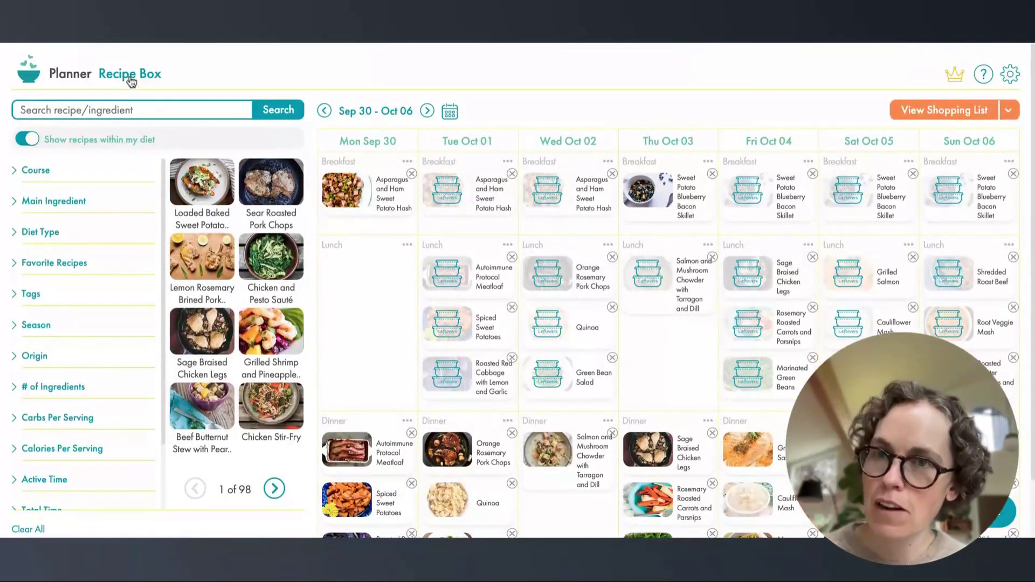
{"action": "left_click", "coordinate": [131, 81]}
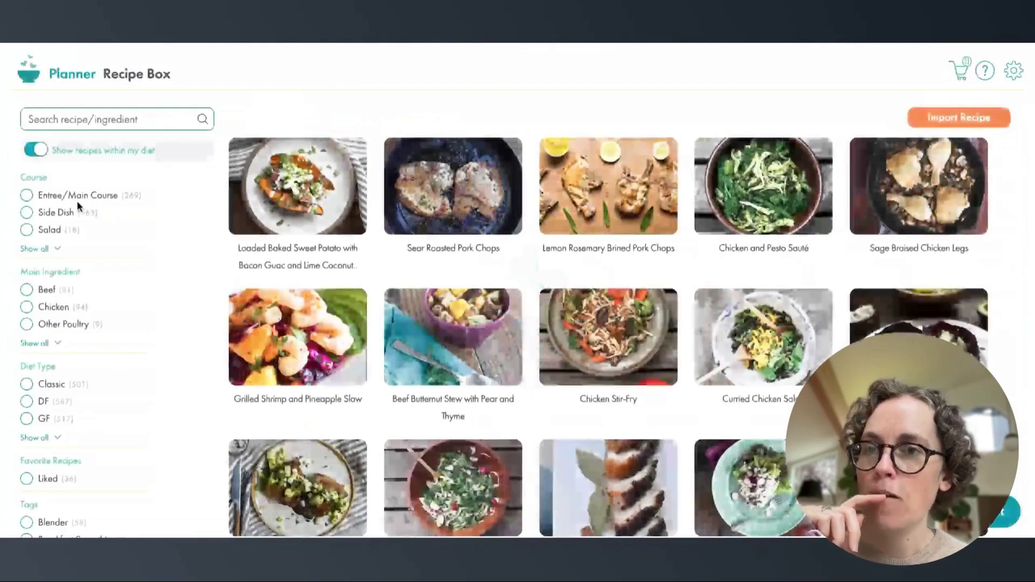
{"action": "left_click", "coordinate": [40, 250]}
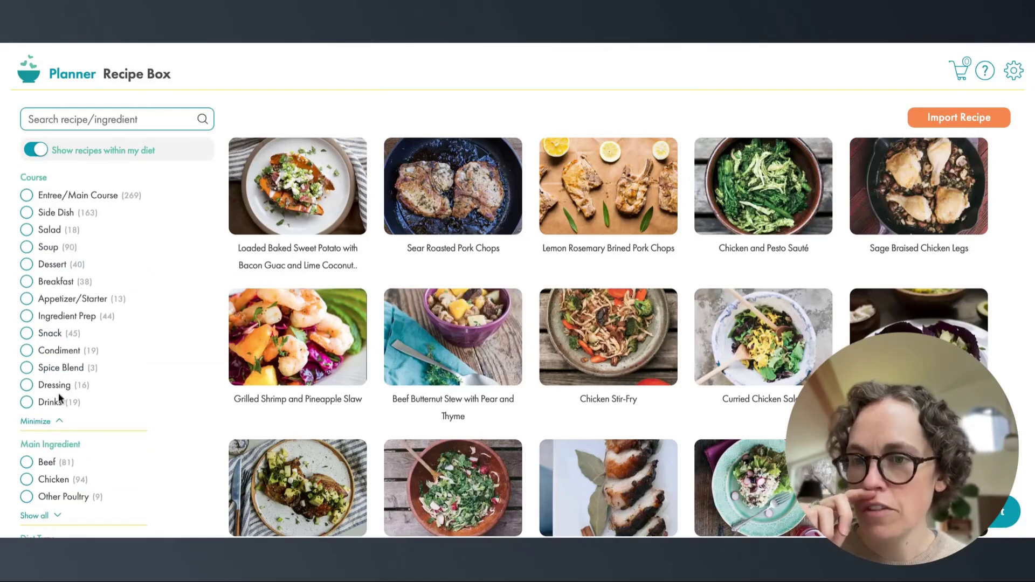
{"action": "left_click", "coordinate": [48, 423]}
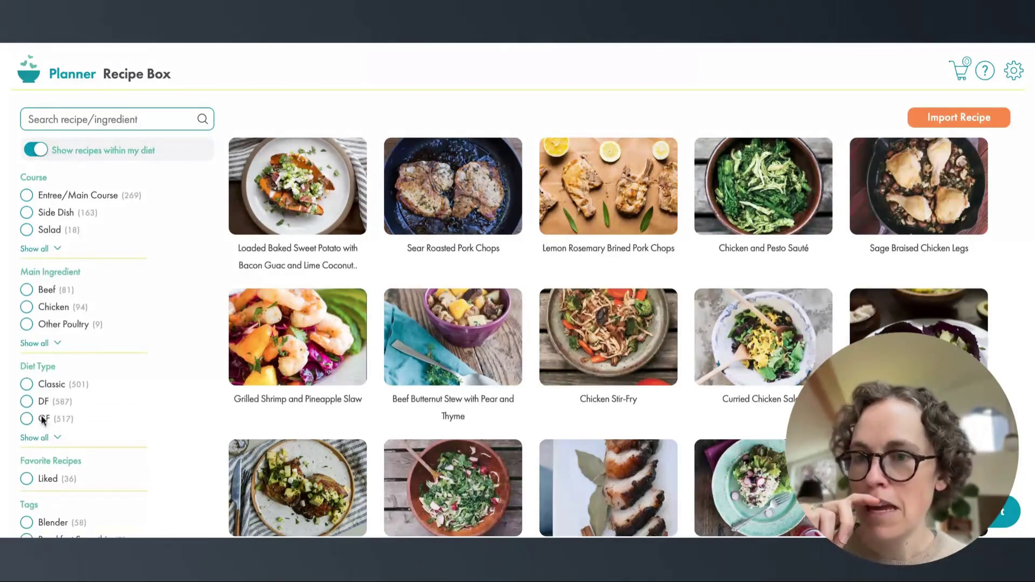
{"action": "left_click", "coordinate": [36, 344]}
{"action": "scroll", "coordinate": [114, 415], "scroll_direction": "down", "scroll_amount": 3}
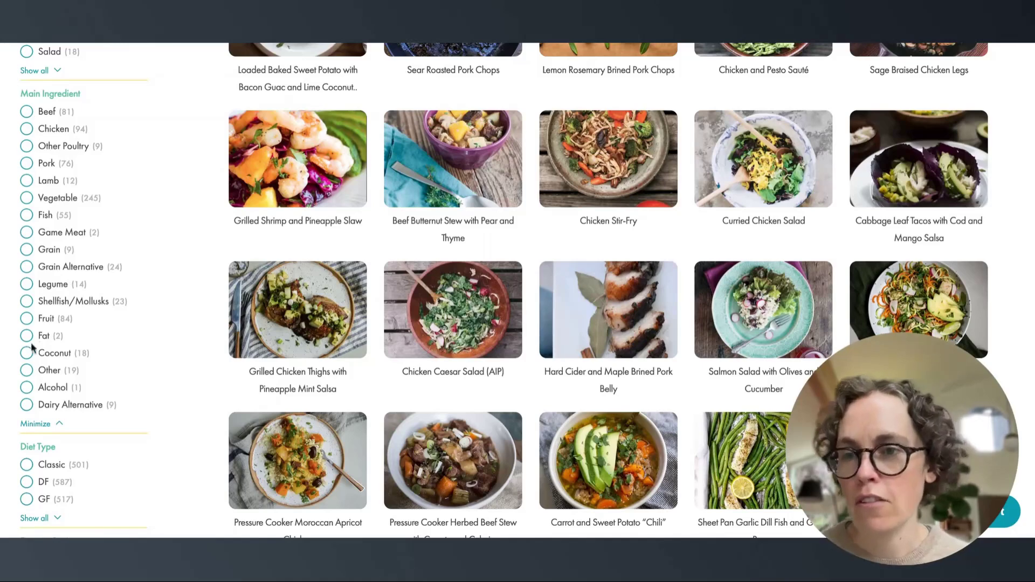
{"action": "left_click", "coordinate": [36, 423]}
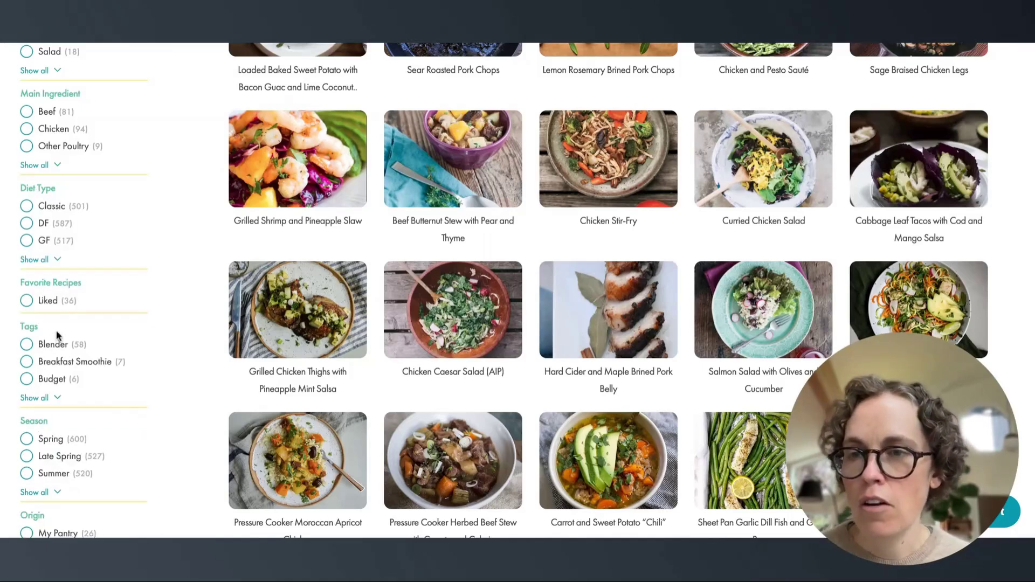
Step: Look through the Diet Type, Tags and Season filters in the Recipe Box and expand the full Origin list
{"action": "scroll", "coordinate": [58, 335], "scroll_direction": "down", "scroll_amount": 1}
{"action": "mouse_move", "coordinate": [451, 319]}
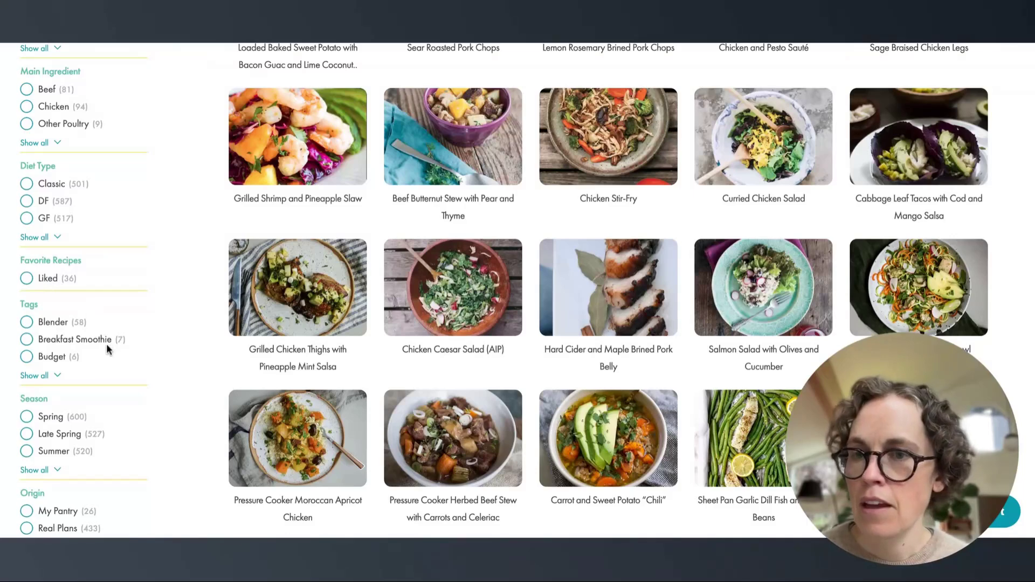
{"action": "scroll", "coordinate": [106, 344], "scroll_direction": "down", "scroll_amount": 3}
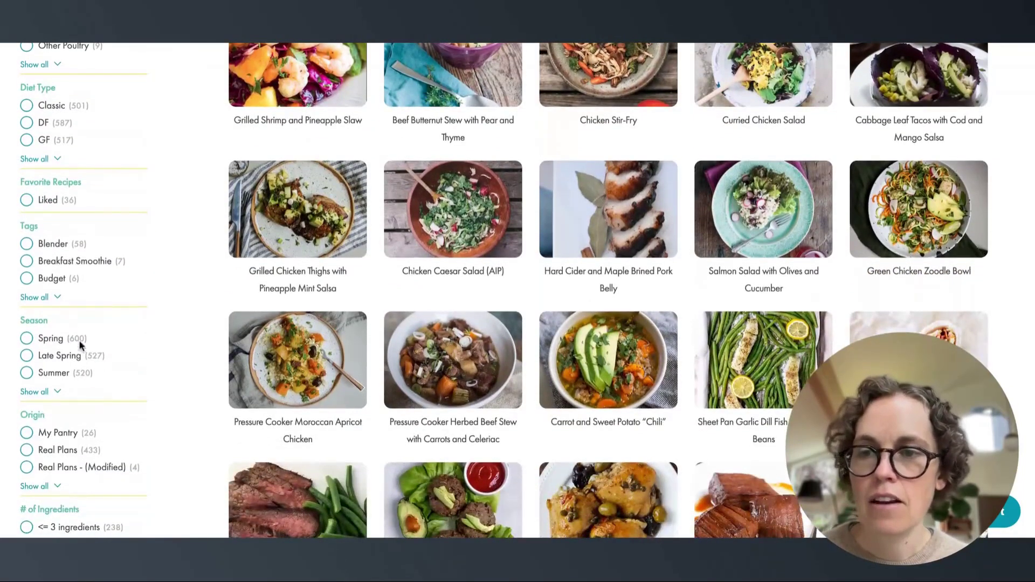
{"action": "scroll", "coordinate": [95, 326], "scroll_direction": "down", "scroll_amount": 5}
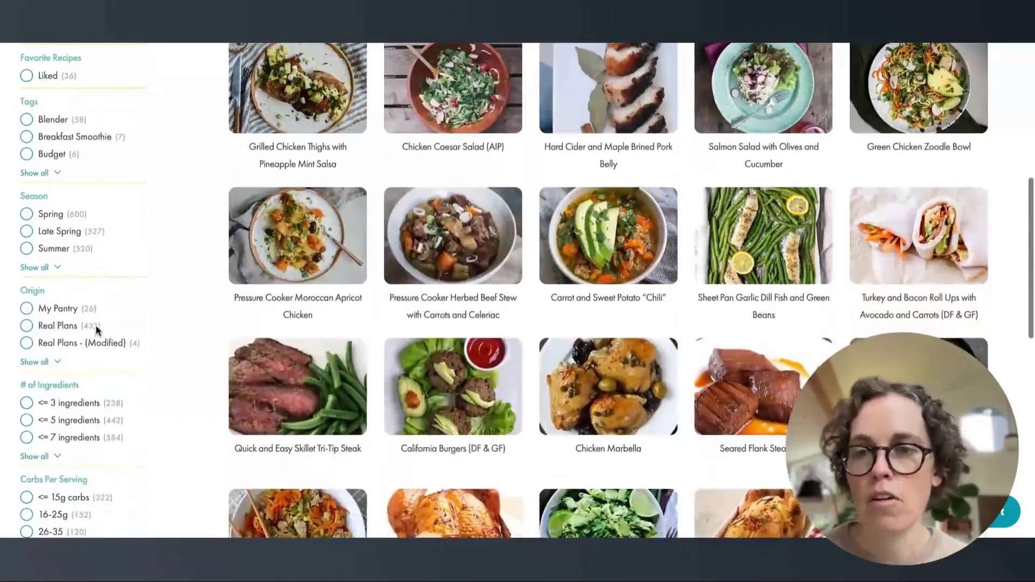
{"action": "left_click", "coordinate": [41, 362]}
{"action": "left_click", "coordinate": [70, 361]}
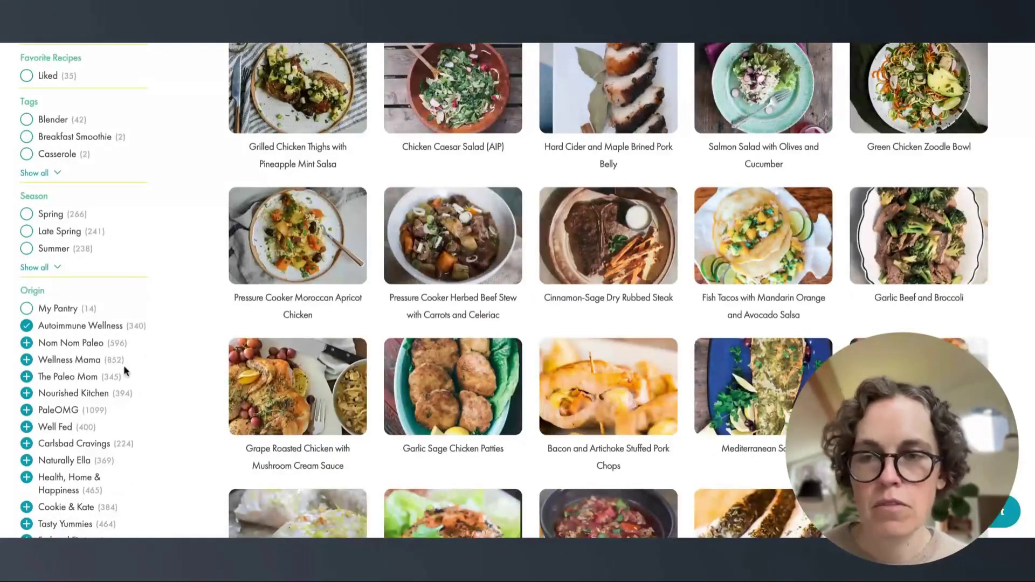
{"action": "scroll", "coordinate": [131, 378], "scroll_direction": "down", "scroll_amount": 4}
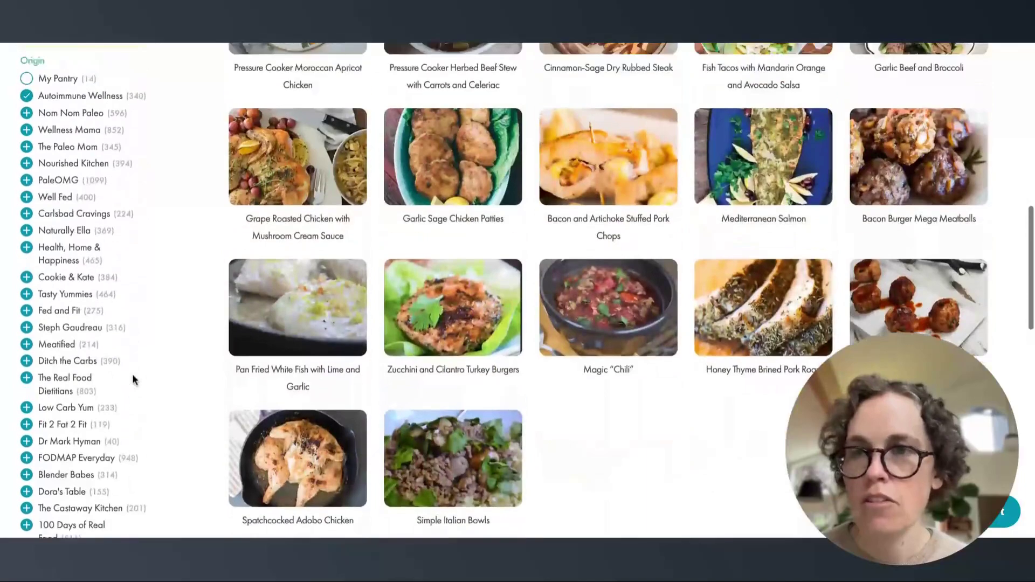
{"action": "scroll", "coordinate": [134, 380], "scroll_direction": "up", "scroll_amount": 1}
{"action": "left_click", "coordinate": [39, 127]}
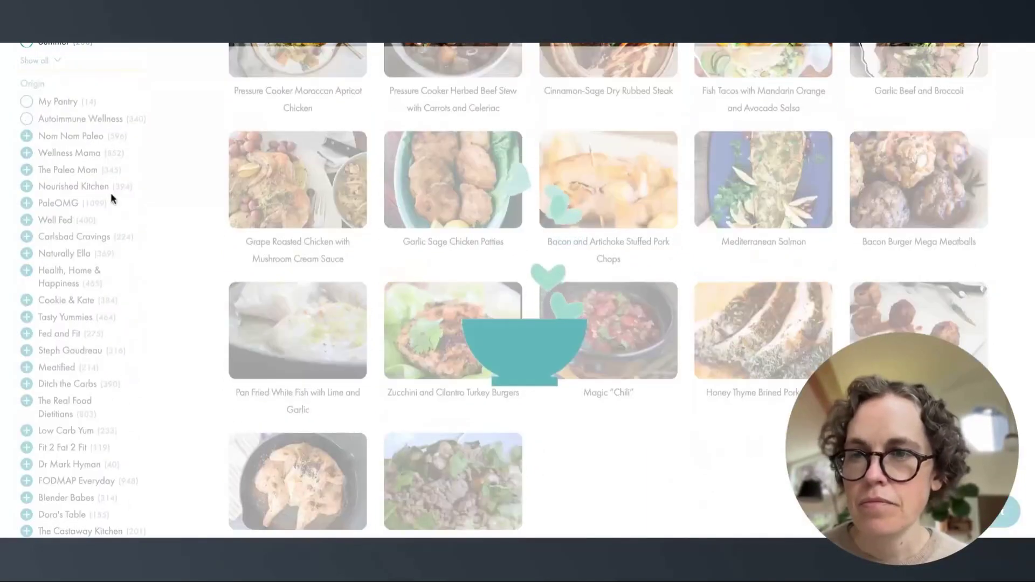
Step: Examine the full Origin list and the ingredient count, carbs, calories, active time, total time, cost and cuisine filters
{"action": "scroll", "coordinate": [155, 304], "scroll_direction": "down", "scroll_amount": 3}
{"action": "scroll", "coordinate": [155, 303], "scroll_direction": "up", "scroll_amount": 4}
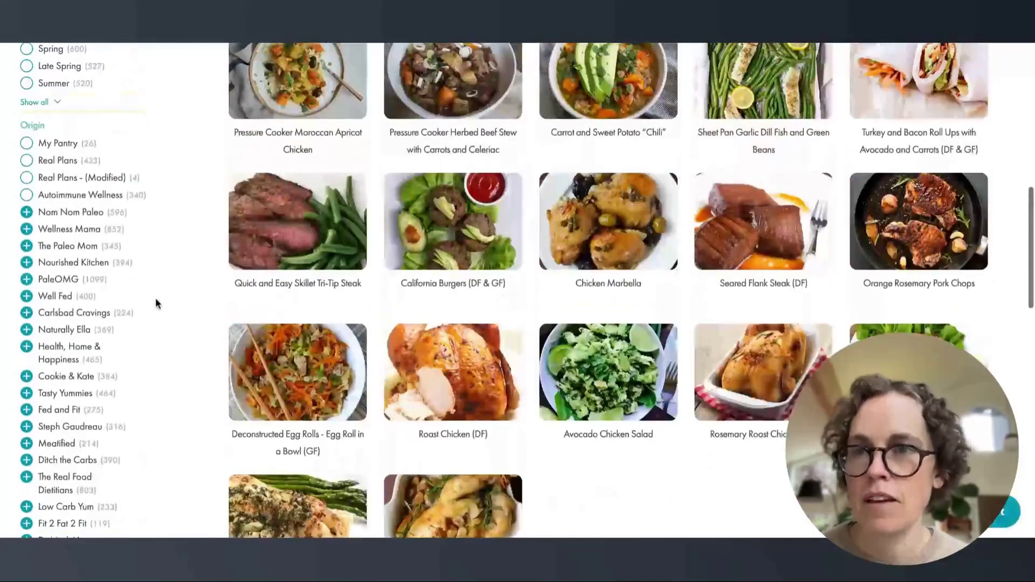
{"action": "scroll", "coordinate": [183, 328], "scroll_direction": "down", "scroll_amount": 8}
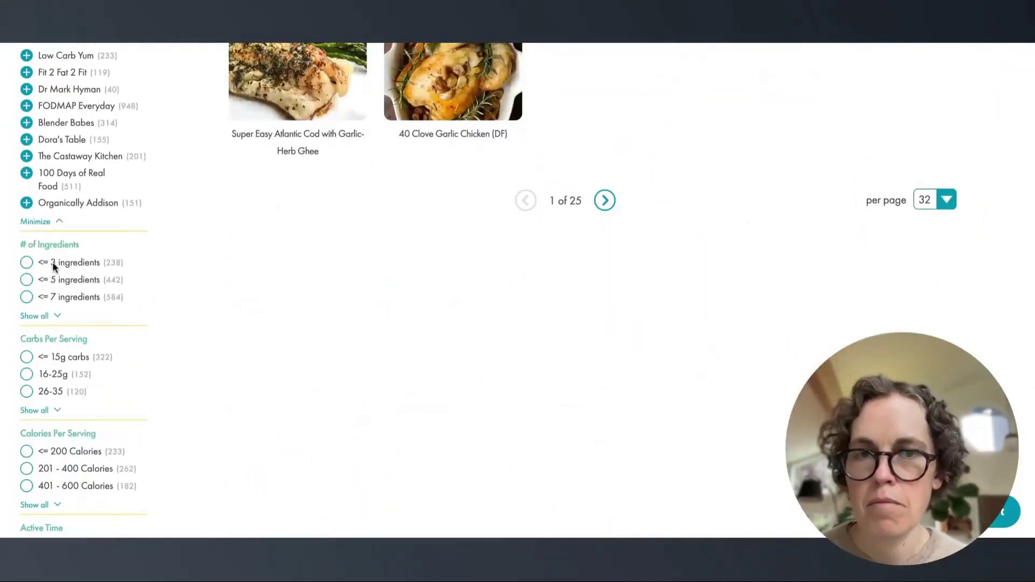
{"action": "scroll", "coordinate": [54, 264], "scroll_direction": "down", "scroll_amount": 1}
{"action": "scroll", "coordinate": [54, 265], "scroll_direction": "down", "scroll_amount": 2}
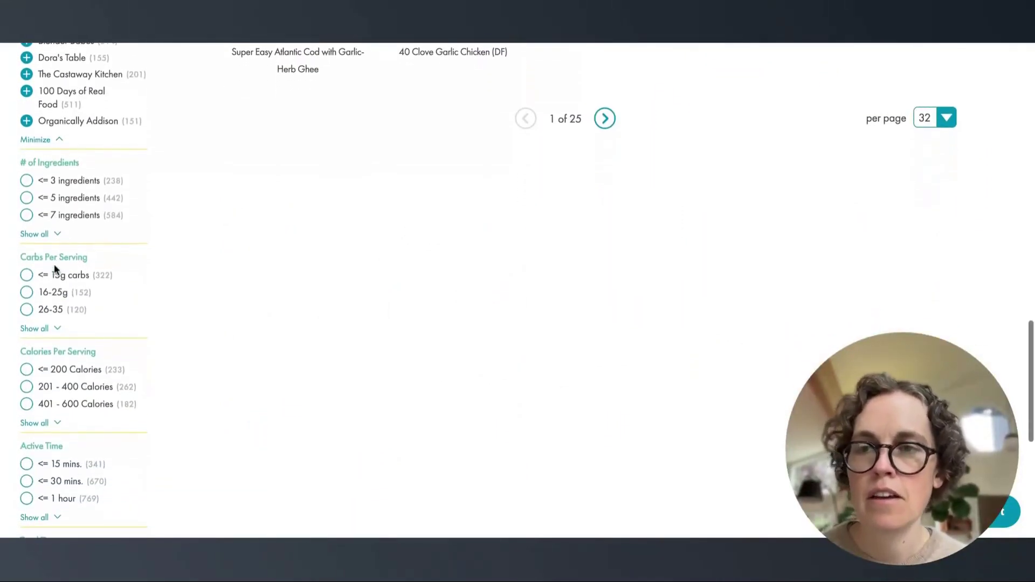
{"action": "scroll", "coordinate": [83, 291], "scroll_direction": "down", "scroll_amount": 4}
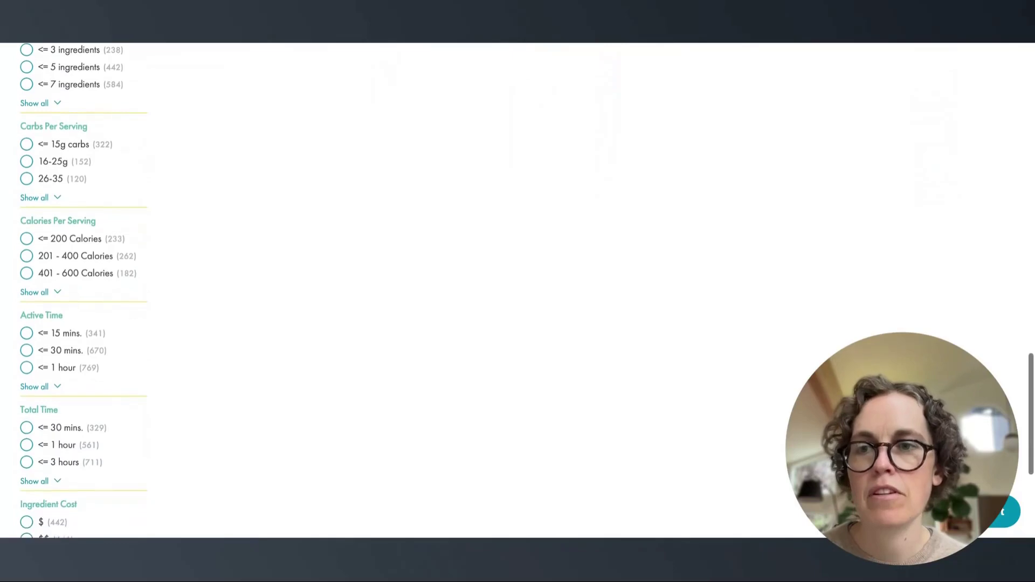
{"action": "scroll", "coordinate": [54, 233], "scroll_direction": "down", "scroll_amount": 3}
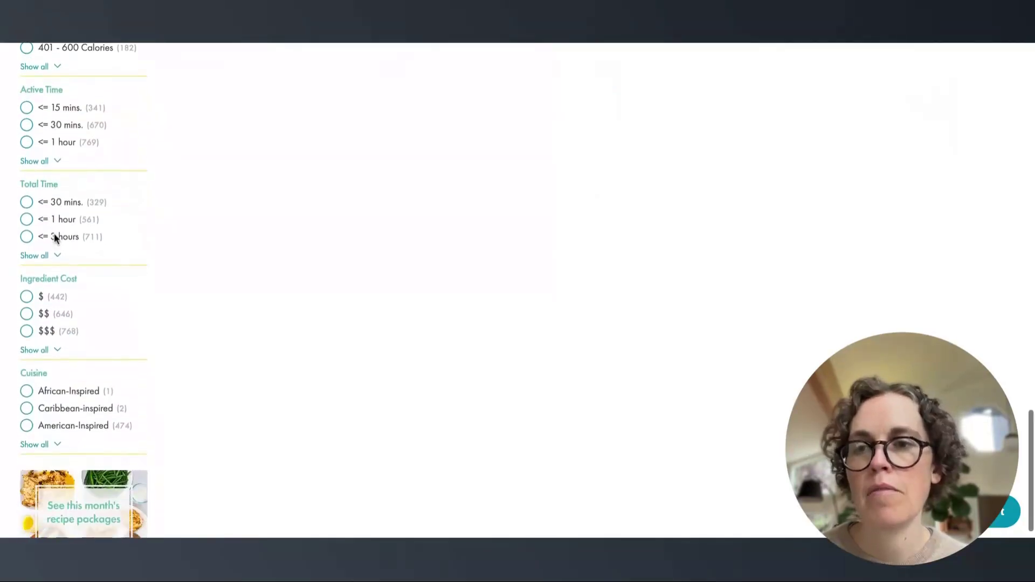
{"action": "scroll", "coordinate": [55, 237], "scroll_direction": "up", "scroll_amount": 7}
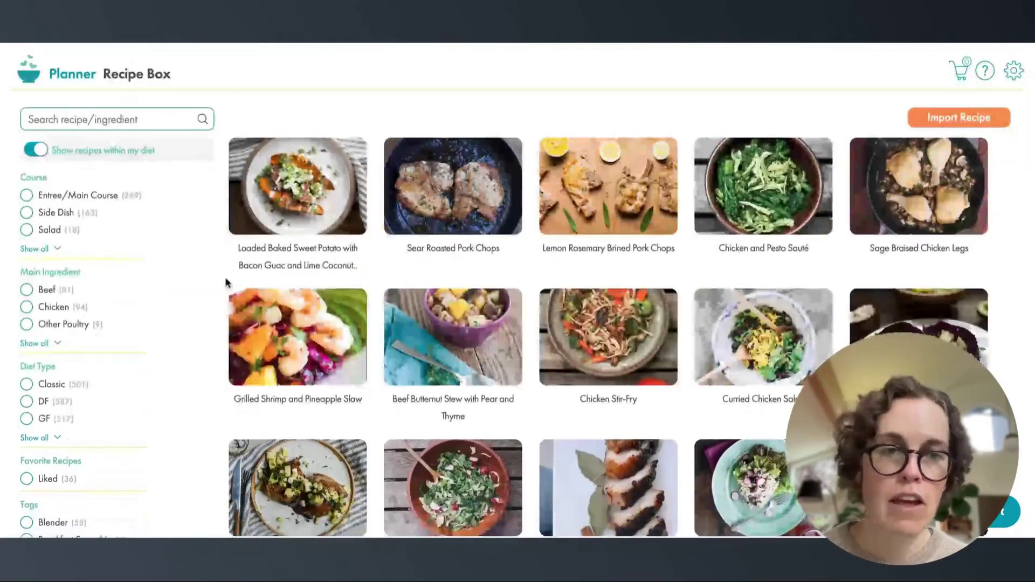
{"action": "mouse_move", "coordinate": [364, 322]}
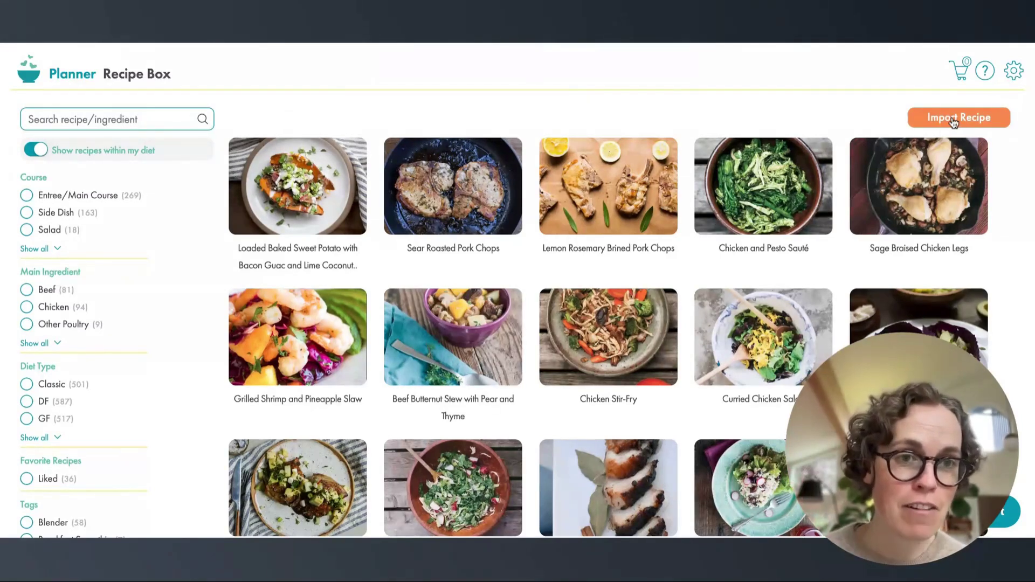
Step: Open the Sage Braised Chicken Legs recipe for modification and set the cremini mushrooms to 10 ounces
{"action": "left_click", "coordinate": [920, 173]}
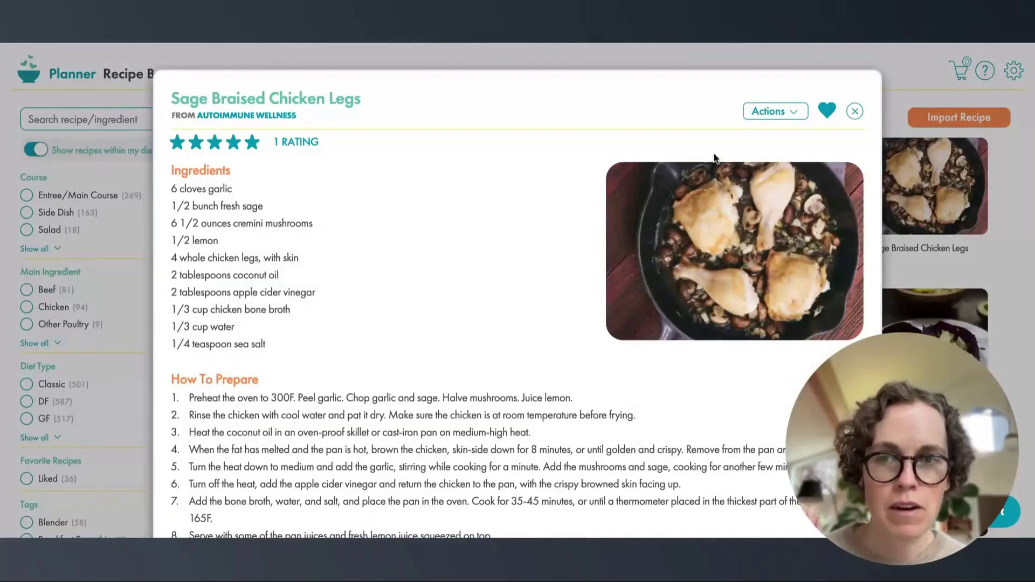
{"action": "left_click", "coordinate": [769, 112]}
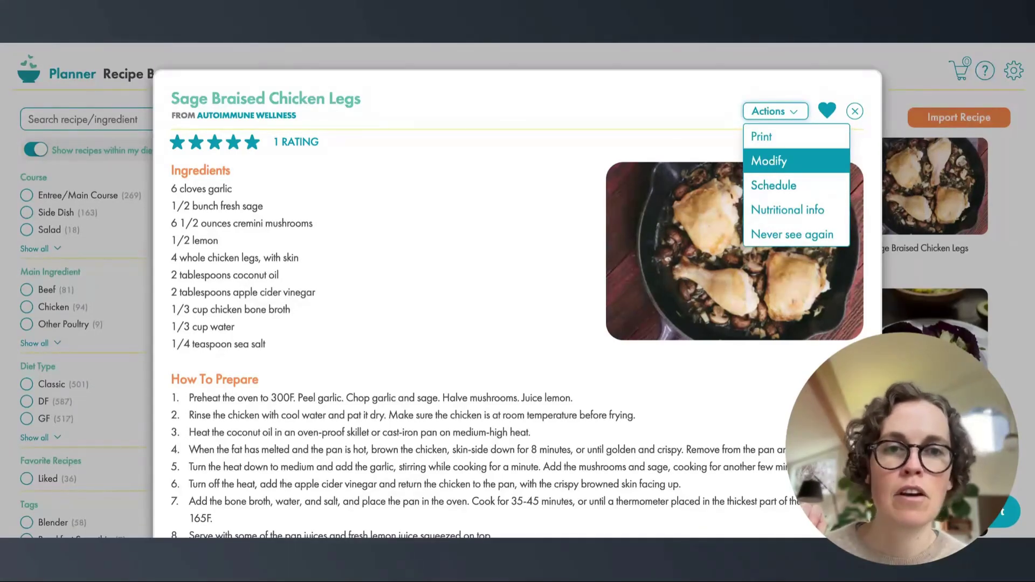
{"action": "left_click", "coordinate": [771, 161]}
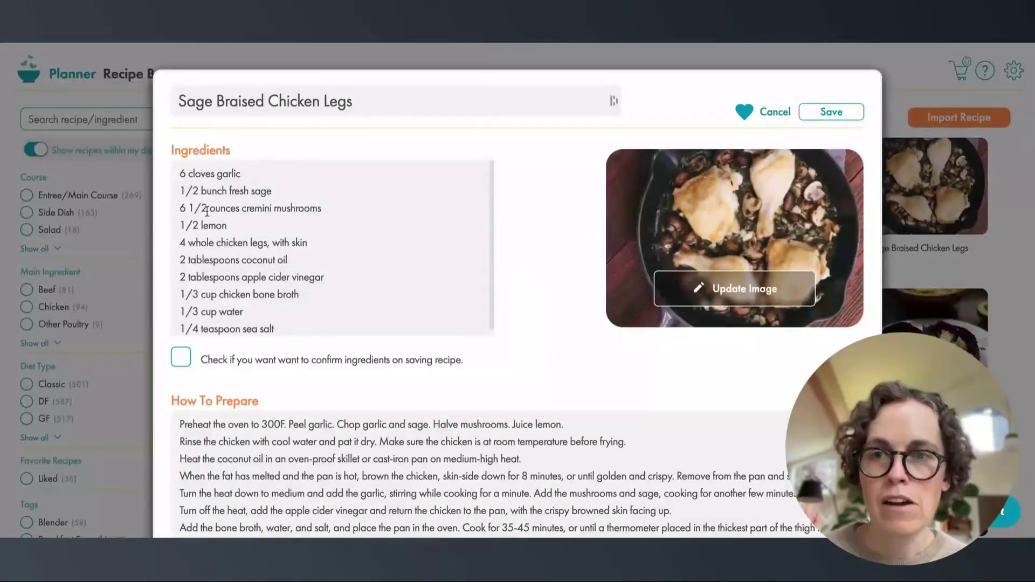
{"action": "left_click_drag", "start_coordinate": [207, 212], "coordinate": [174, 211]}
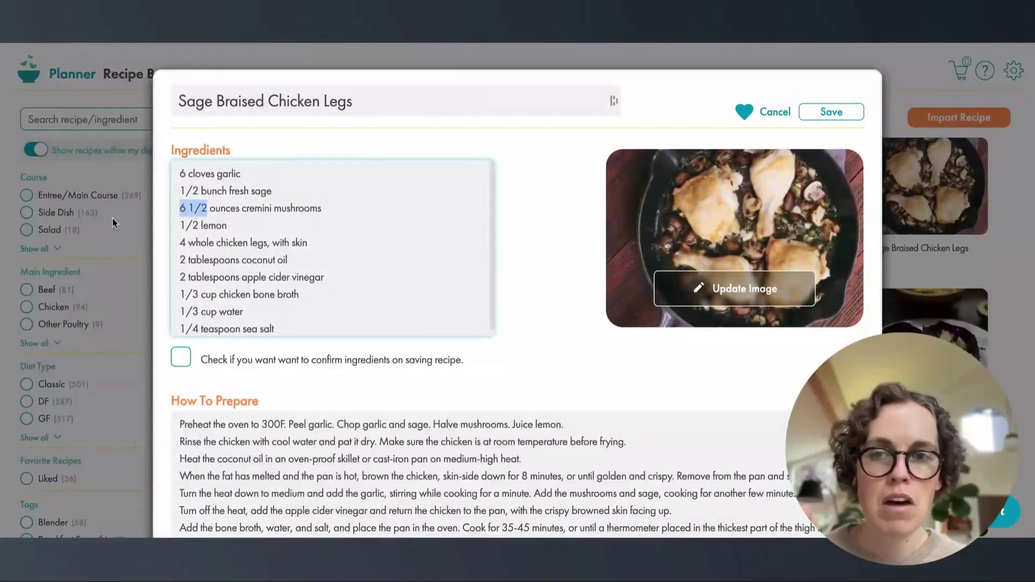
{"action": "type", "text": "10"}
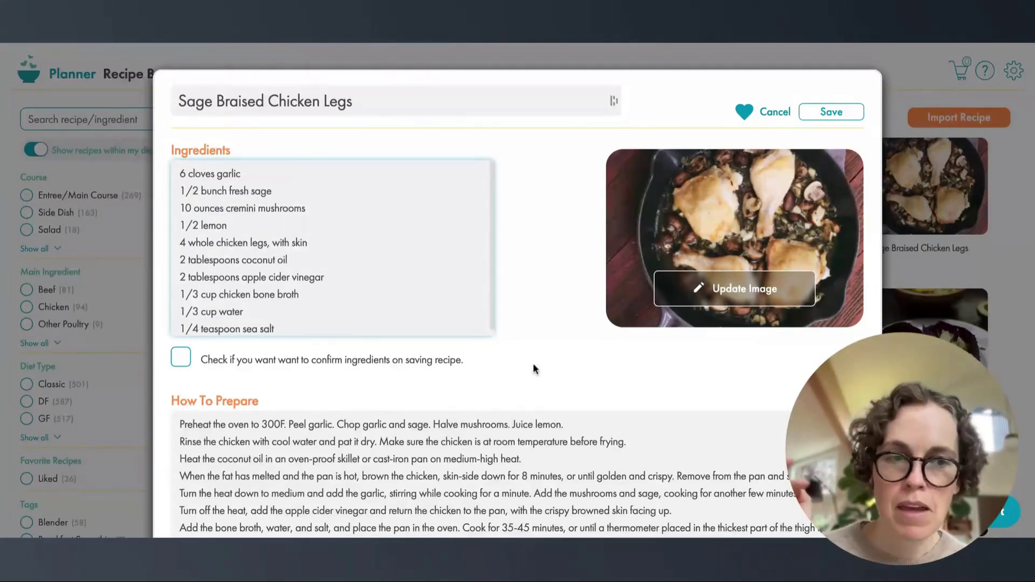
Step: Review the remaining editable recipe fields, save the modified recipe, accept the ingredient check despite missing units, and close the recipe
{"action": "scroll", "coordinate": [549, 398], "scroll_direction": "down", "scroll_amount": 9}
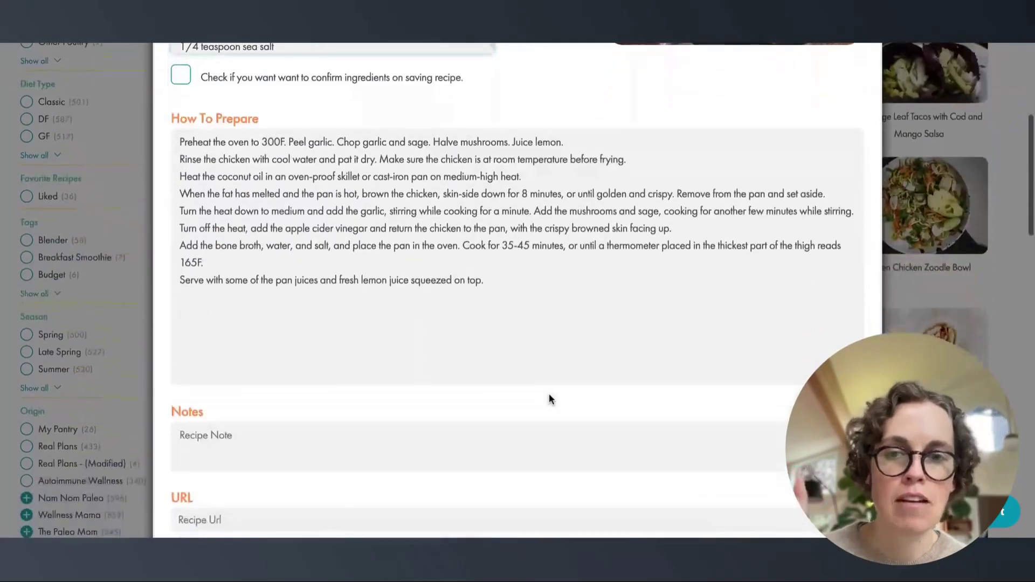
{"action": "scroll", "coordinate": [557, 354], "scroll_direction": "down", "scroll_amount": 6}
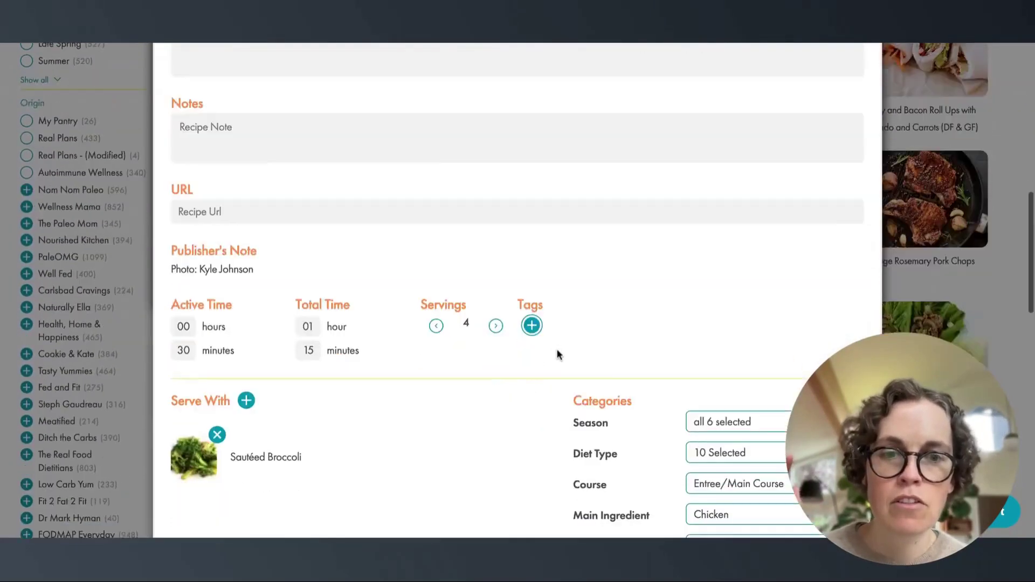
{"action": "scroll", "coordinate": [558, 355], "scroll_direction": "down", "scroll_amount": 3}
{"action": "scroll", "coordinate": [558, 354], "scroll_direction": "up", "scroll_amount": 20}
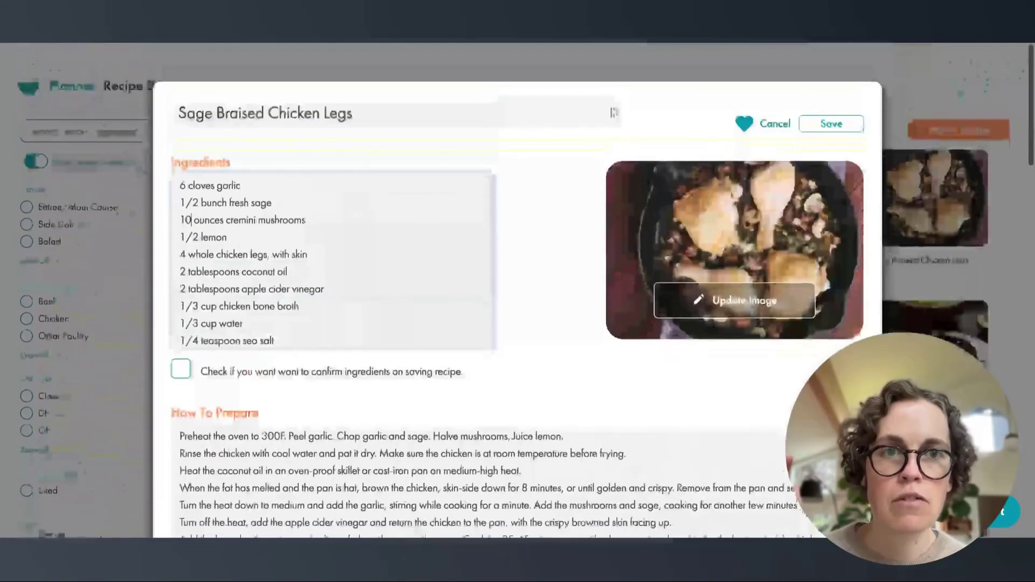
{"action": "left_click", "coordinate": [822, 112]}
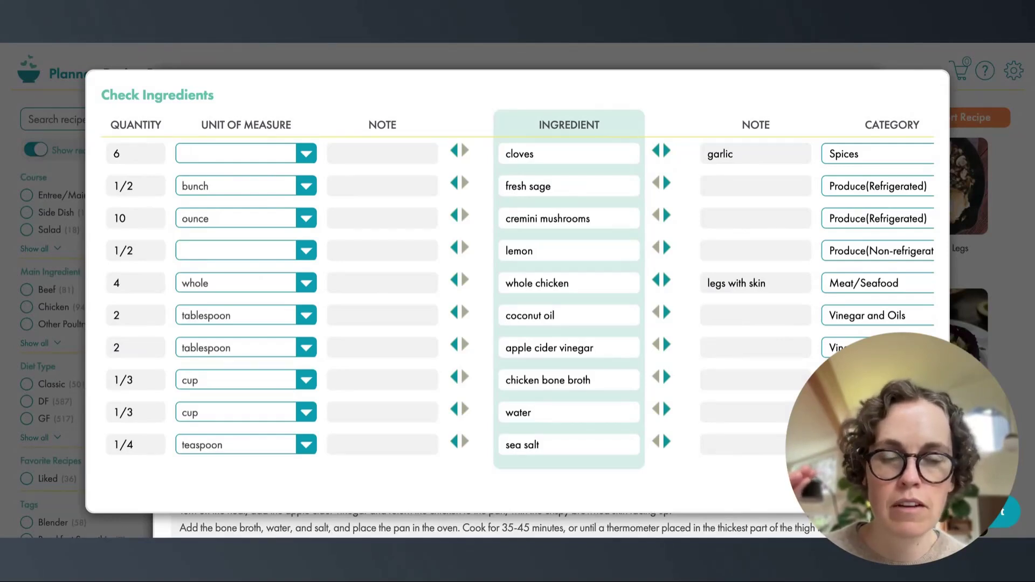
{"action": "left_click", "coordinate": [909, 489]}
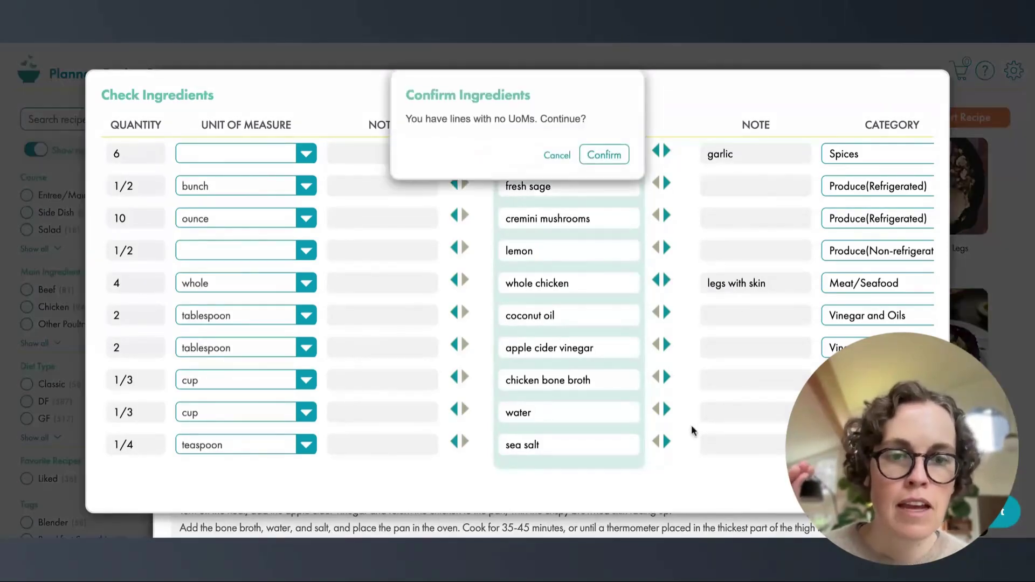
{"action": "left_click", "coordinate": [596, 159]}
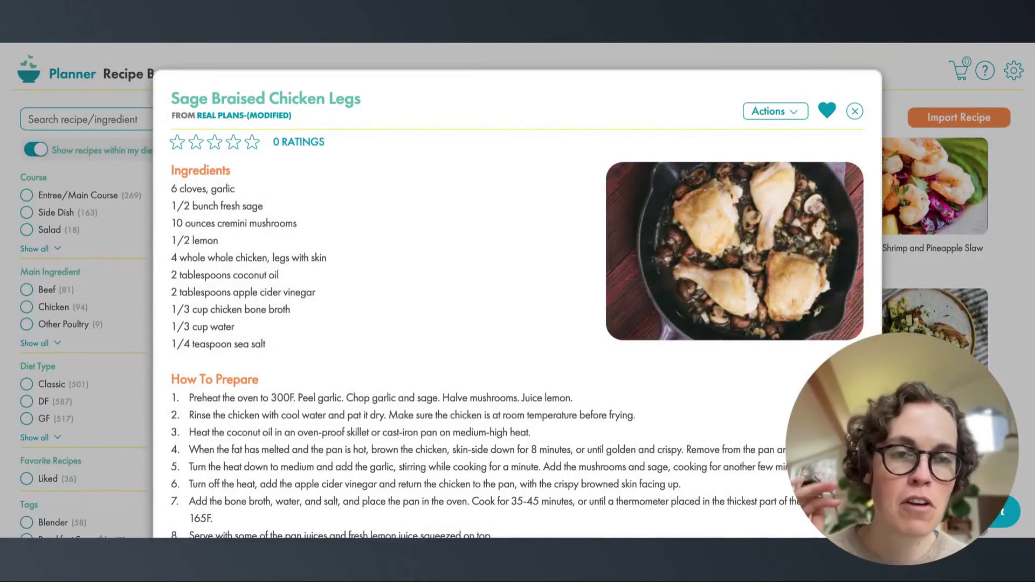
{"action": "left_click", "coordinate": [855, 111]}
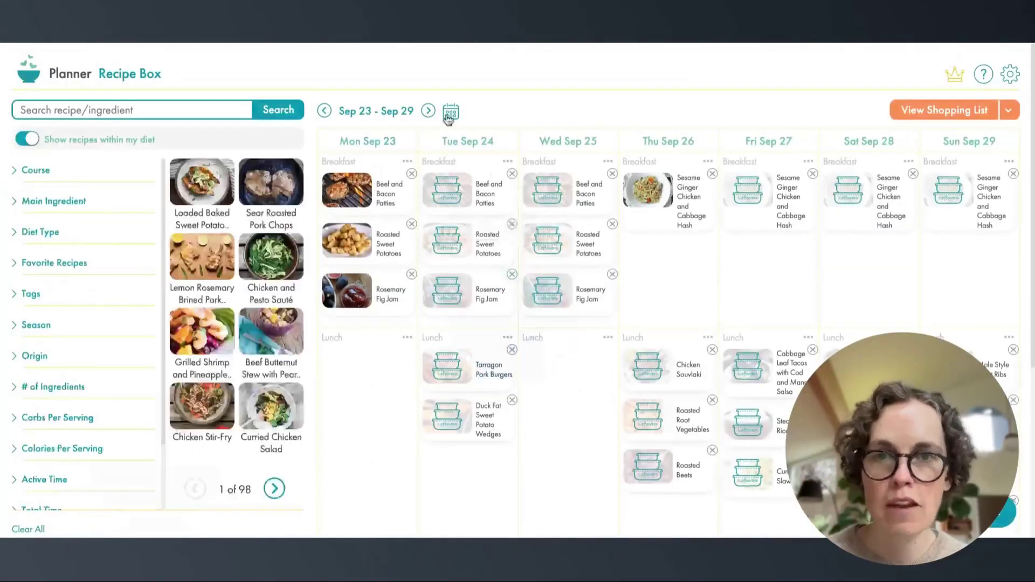
Step: Go to the Sep 30 - Oct 06 week in the planner and open its shopping list
{"action": "left_click", "coordinate": [428, 111]}
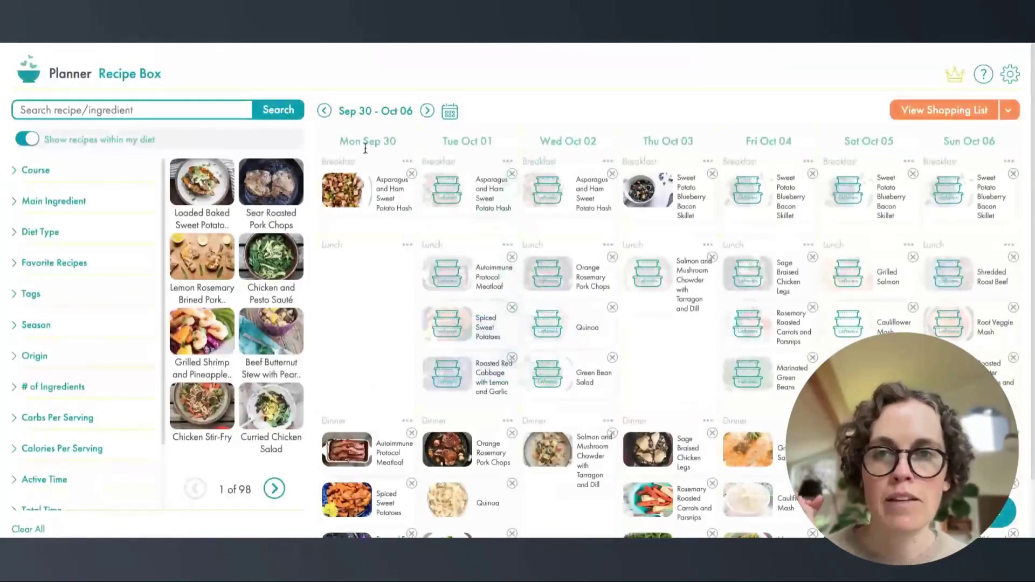
{"action": "scroll", "coordinate": [564, 371], "scroll_direction": "down", "scroll_amount": 1}
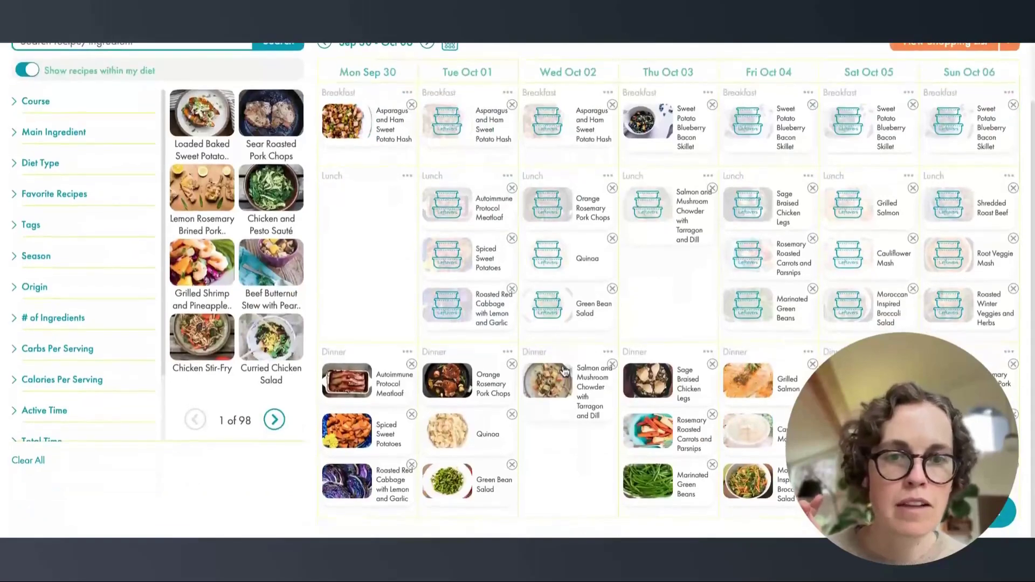
{"action": "scroll", "coordinate": [565, 371], "scroll_direction": "up", "scroll_amount": 1}
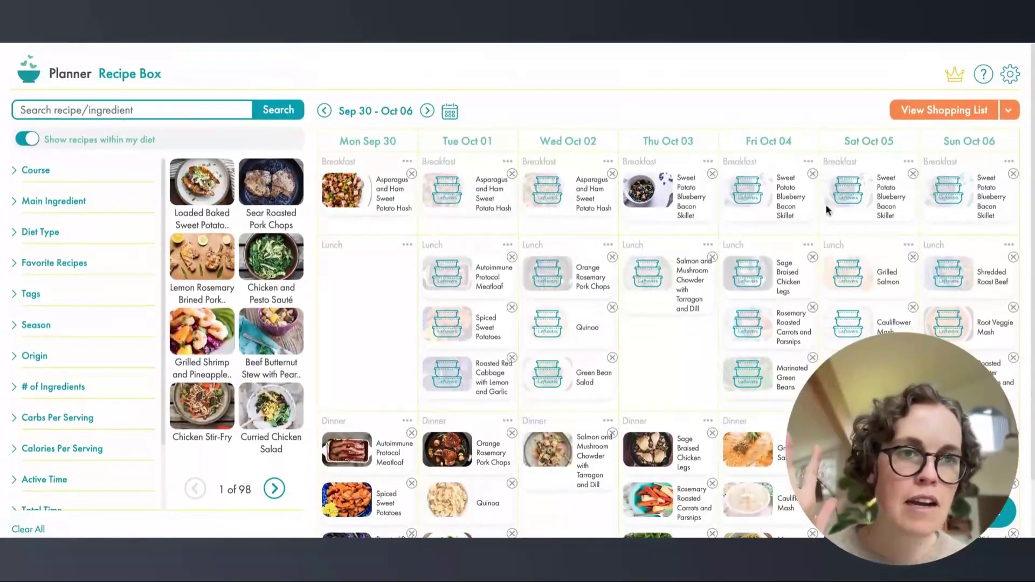
{"action": "left_click", "coordinate": [915, 113]}
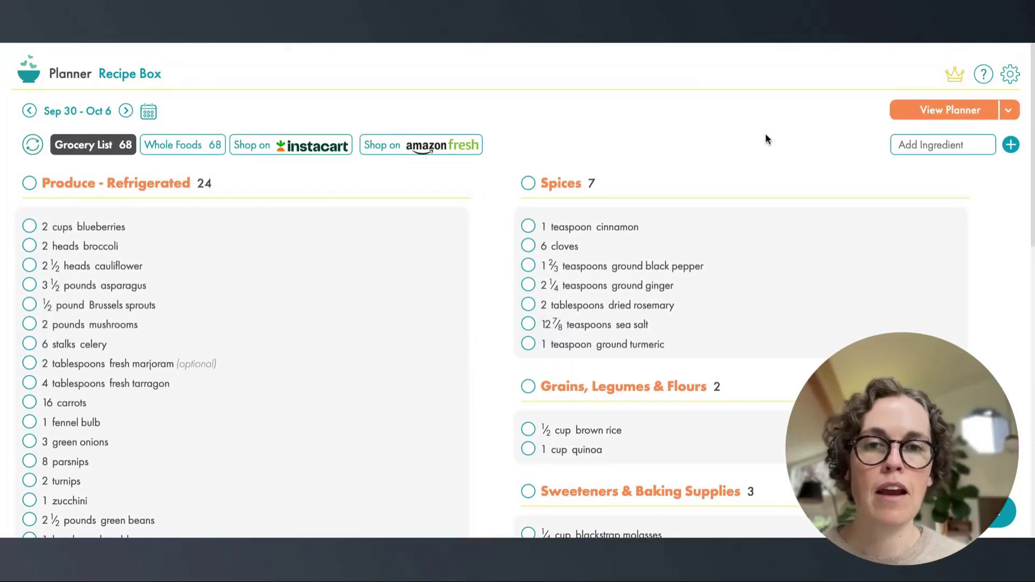
Step: Check off every item under Spices and the brown rice under Grains, Legumes & Flours on the grocery list
{"action": "mouse_move", "coordinate": [574, 328]}
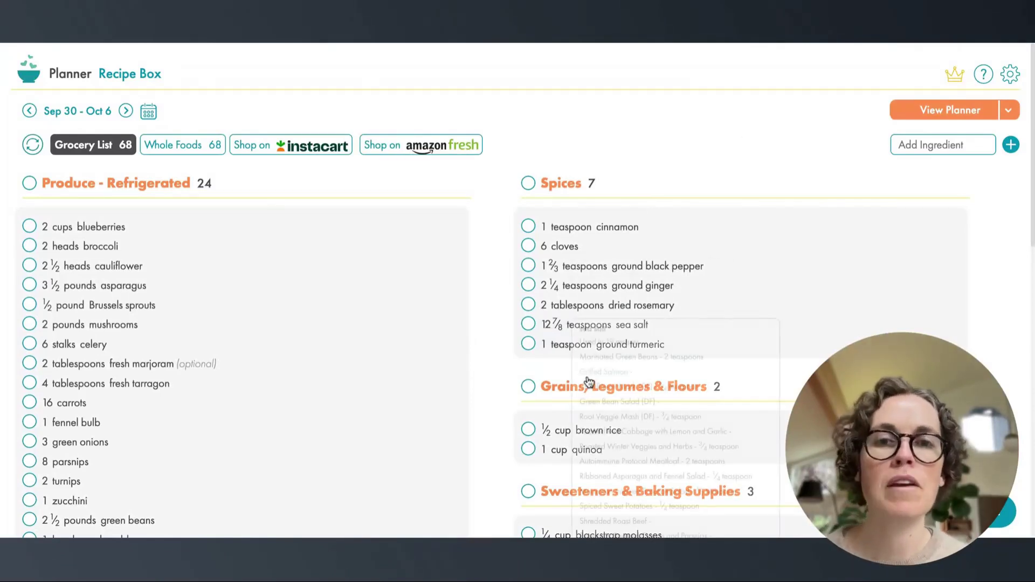
{"action": "scroll", "coordinate": [589, 382], "scroll_direction": "down", "scroll_amount": 2}
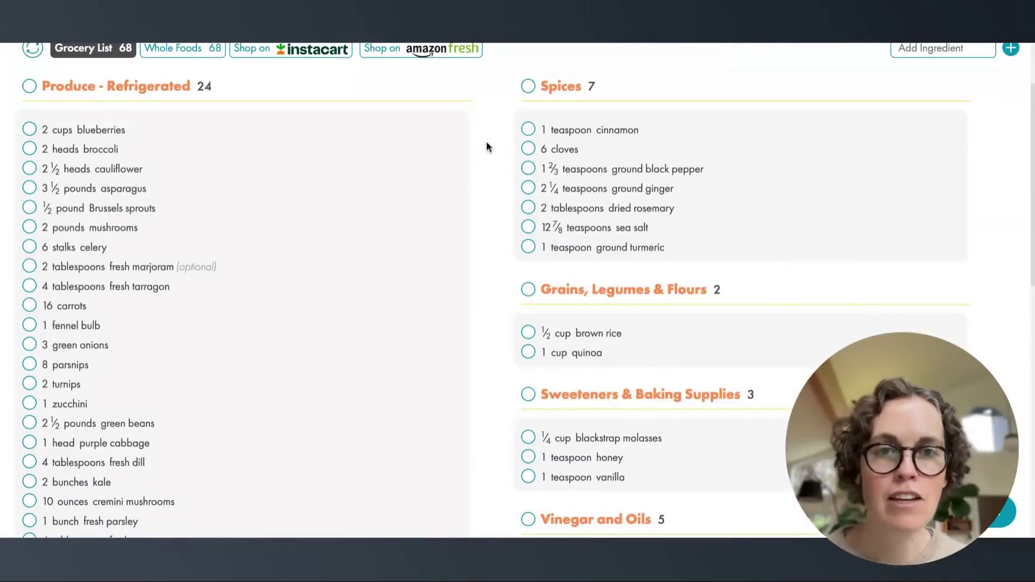
{"action": "left_click", "coordinate": [528, 130]}
{"action": "left_click", "coordinate": [529, 150]}
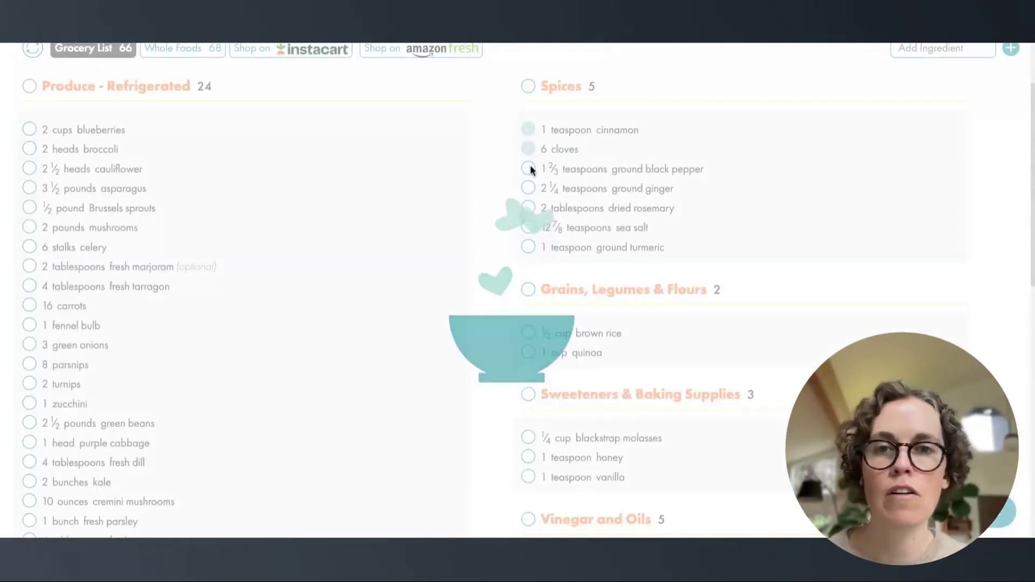
{"action": "left_click", "coordinate": [530, 167]}
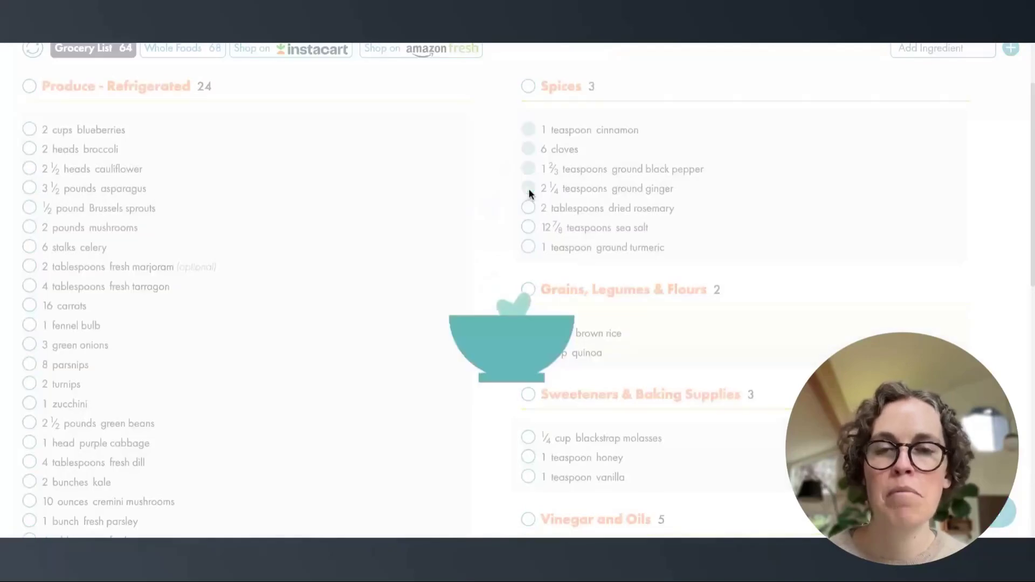
{"action": "left_click", "coordinate": [528, 209]}
{"action": "left_click", "coordinate": [529, 228]}
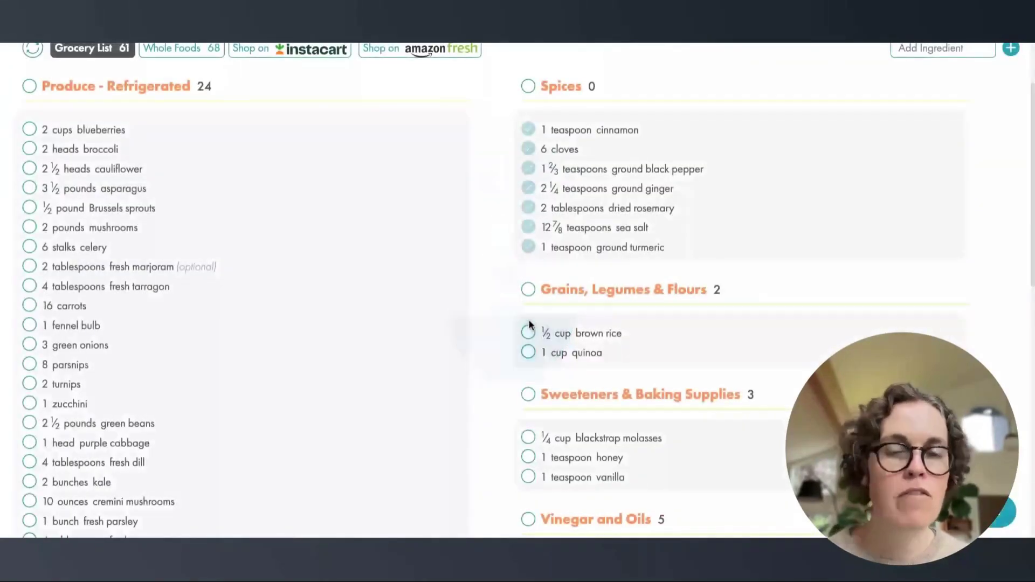
{"action": "left_click", "coordinate": [528, 333]}
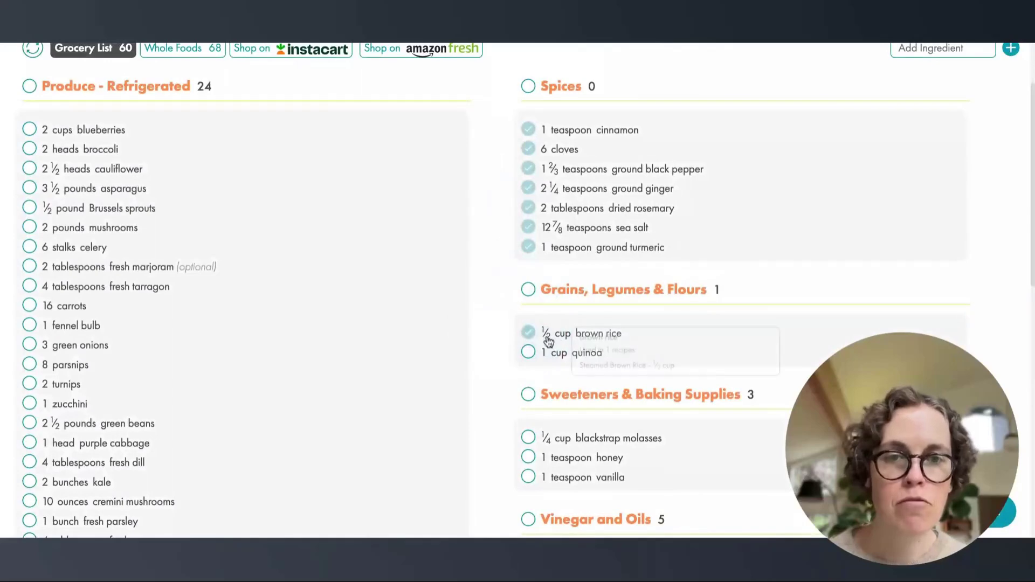
Step: Check off the quinoa and all Sweeteners & Baking Supplies items (blackstrap molasses, honey and vanilla) on the grocery list
{"action": "mouse_move", "coordinate": [598, 349]}
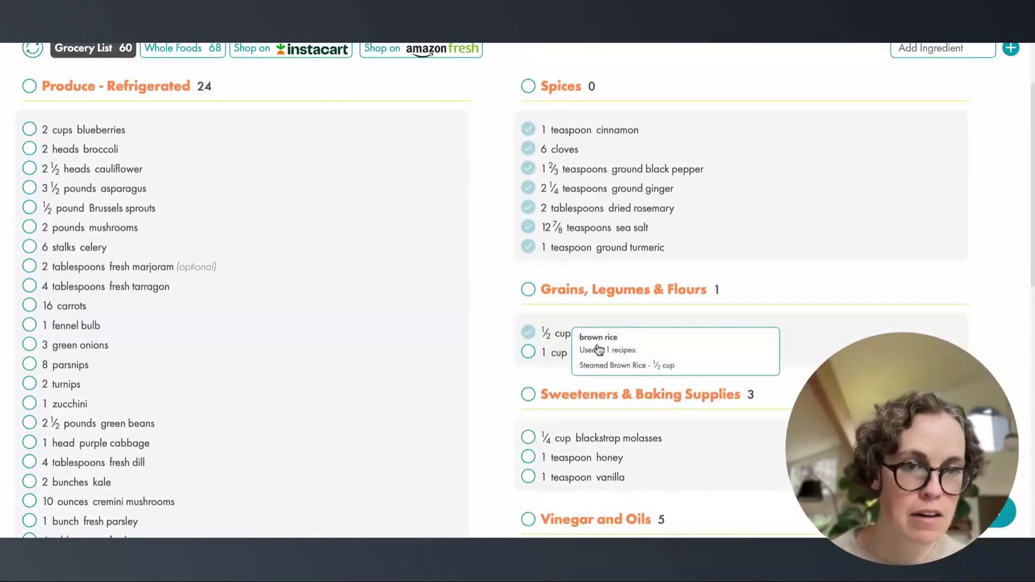
{"action": "left_click", "coordinate": [529, 353]}
{"action": "scroll", "coordinate": [522, 373], "scroll_direction": "down", "scroll_amount": 2}
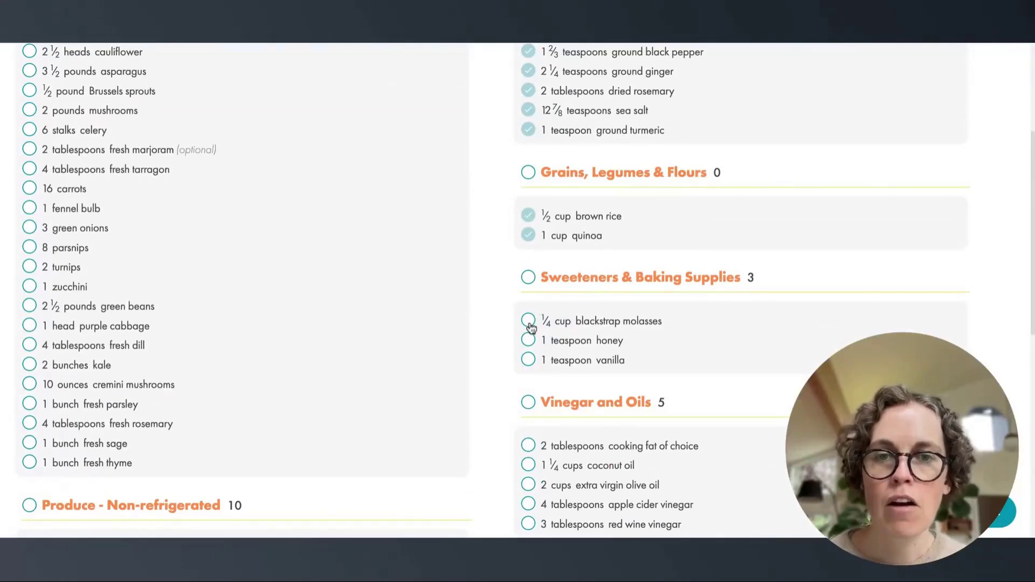
{"action": "left_click", "coordinate": [529, 323]}
{"action": "left_click", "coordinate": [528, 341]}
{"action": "left_click", "coordinate": [528, 360]}
{"action": "scroll", "coordinate": [528, 364], "scroll_direction": "down", "scroll_amount": 2}
{"action": "scroll", "coordinate": [528, 366], "scroll_direction": "down", "scroll_amount": 1}
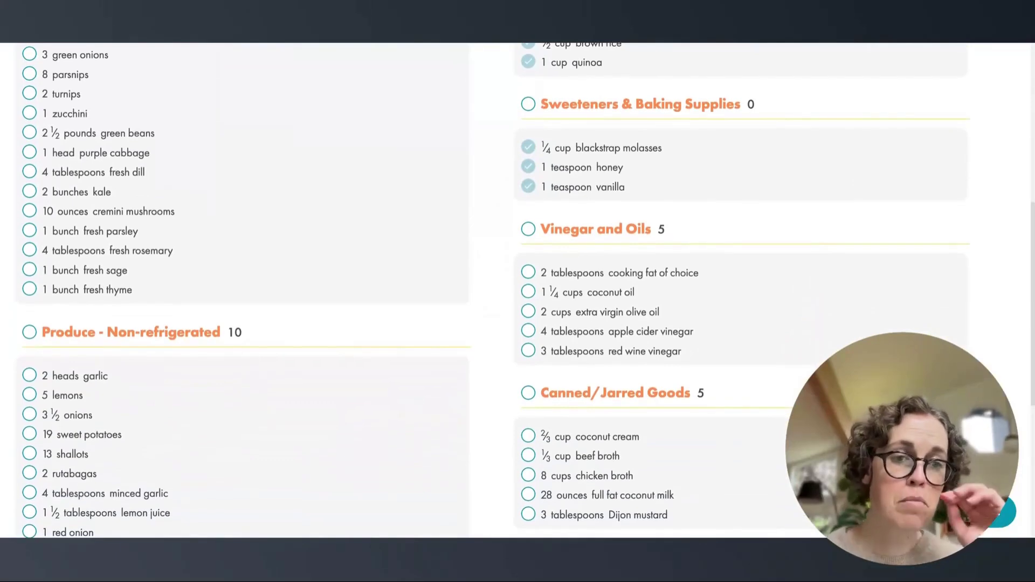
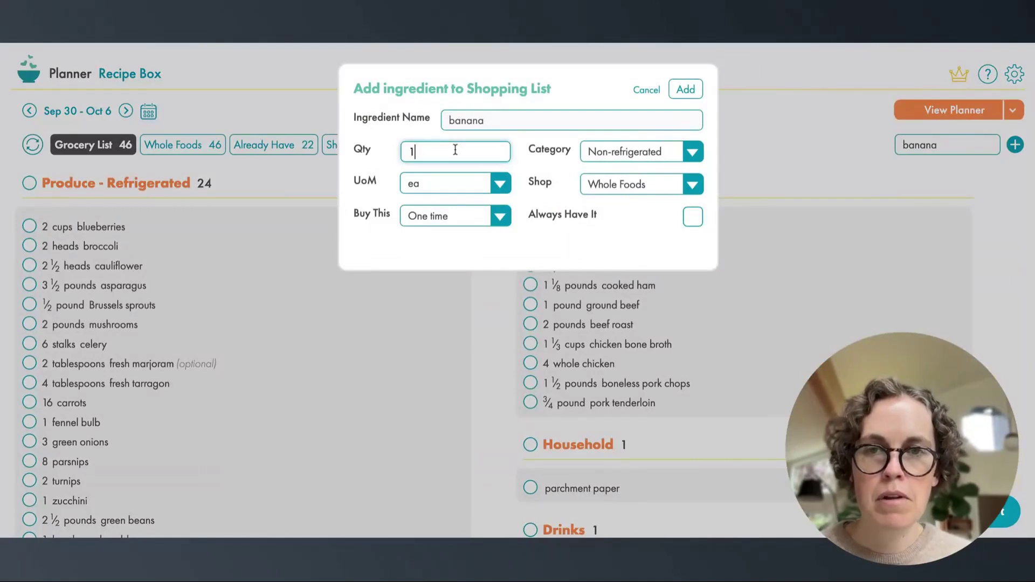
Step: Set the banana quantity to 6, keep Whole Foods as the shop, and add the ingredient to the shopping list
{"action": "type", "text": "6"}
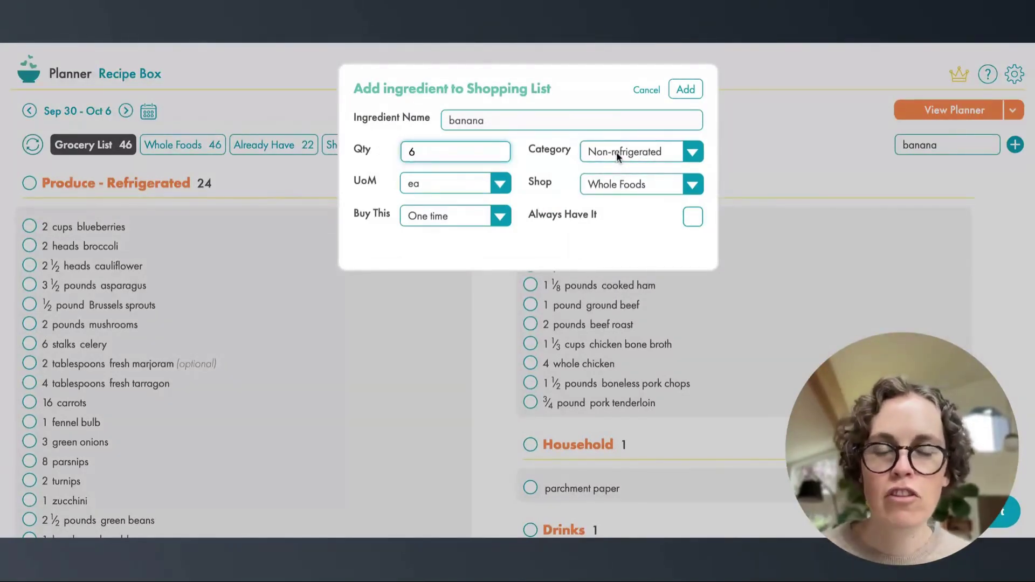
{"action": "left_click", "coordinate": [609, 180]}
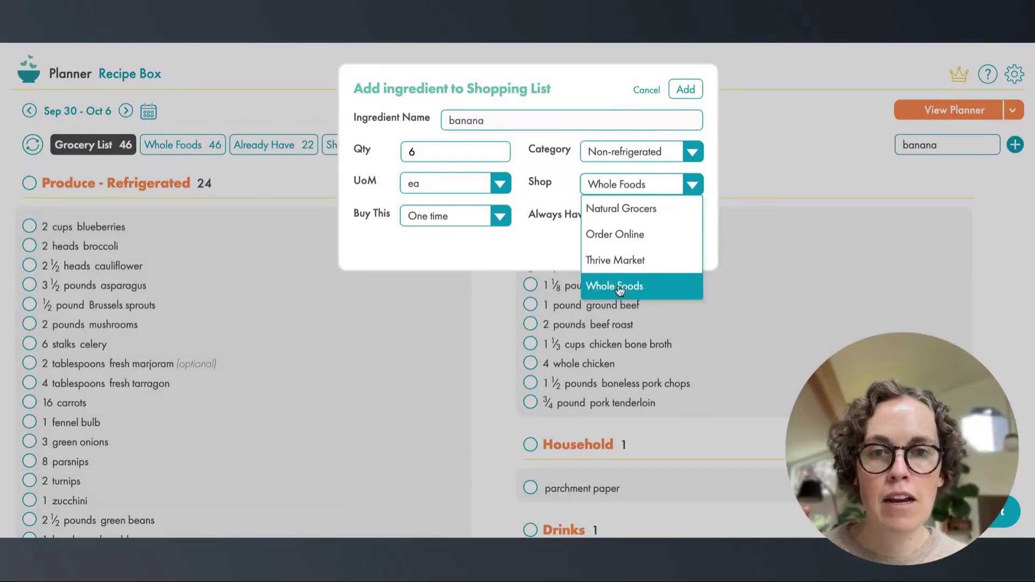
{"action": "left_click", "coordinate": [533, 260]}
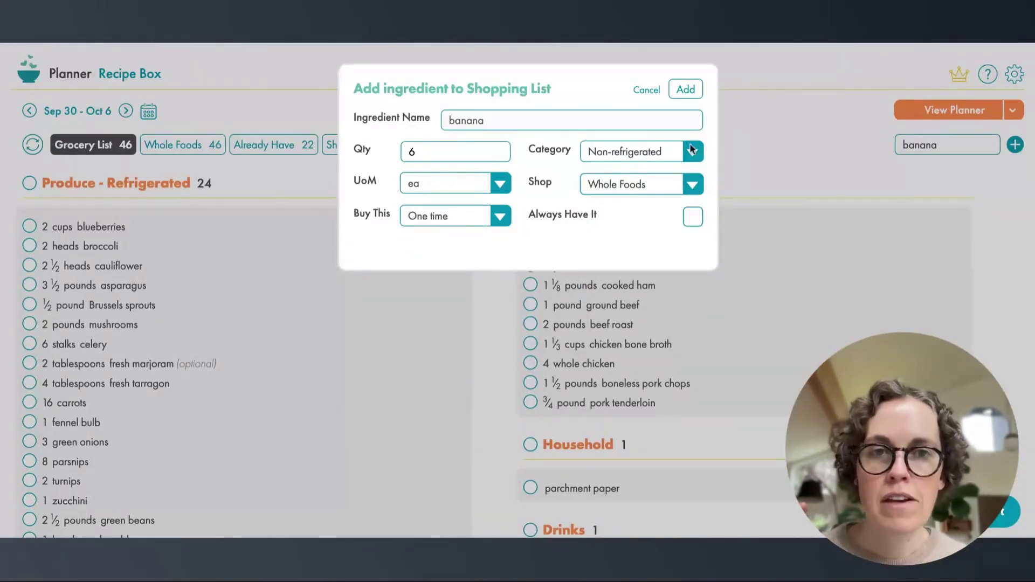
{"action": "left_click", "coordinate": [681, 90]}
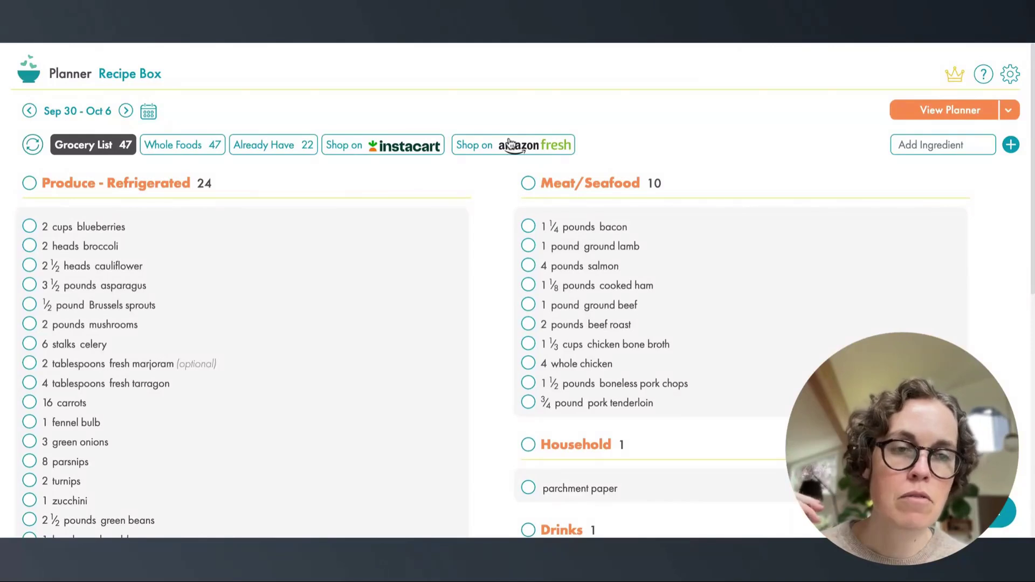
Step: Return to the planner, open the meal plan settings and change the diet type to AIP-Core Elimination
{"action": "left_click", "coordinate": [959, 111]}
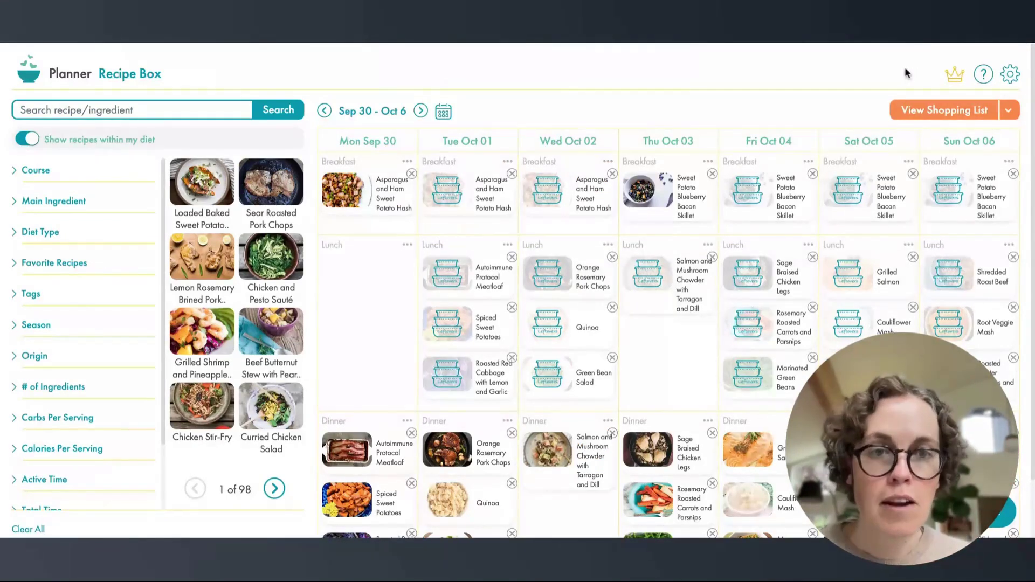
{"action": "left_click", "coordinate": [1010, 78]}
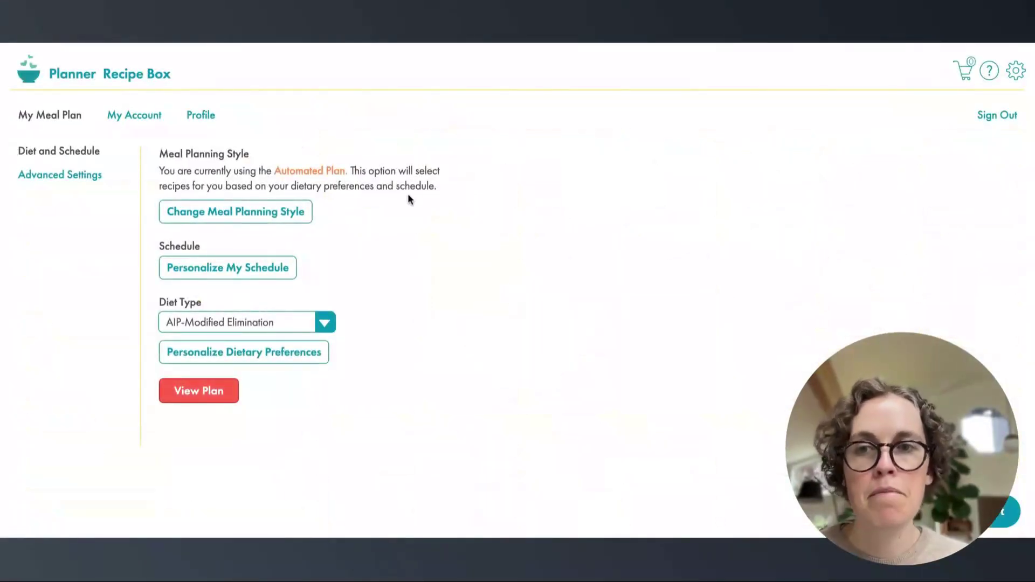
{"action": "left_click", "coordinate": [216, 322]}
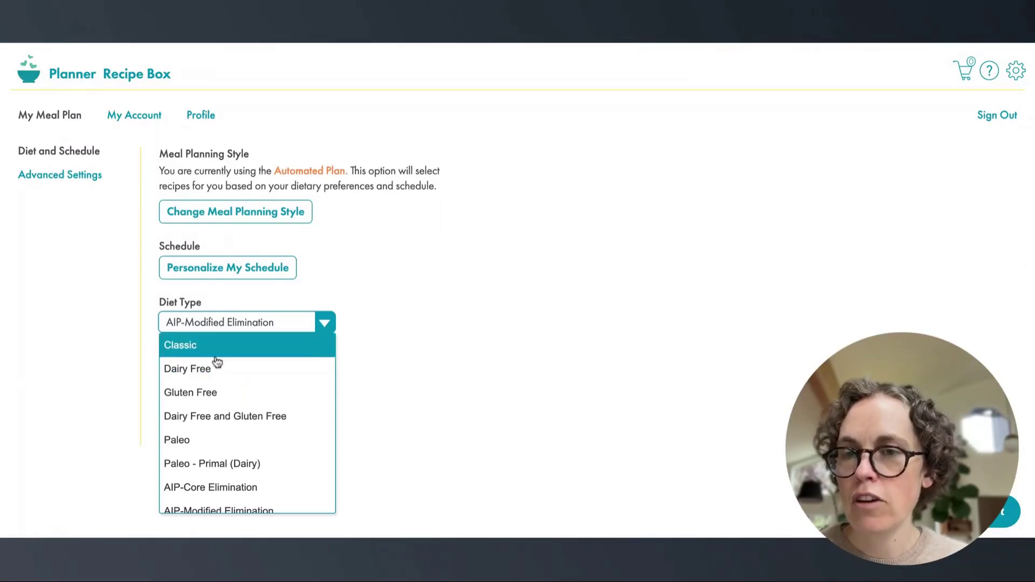
{"action": "left_click", "coordinate": [228, 488]}
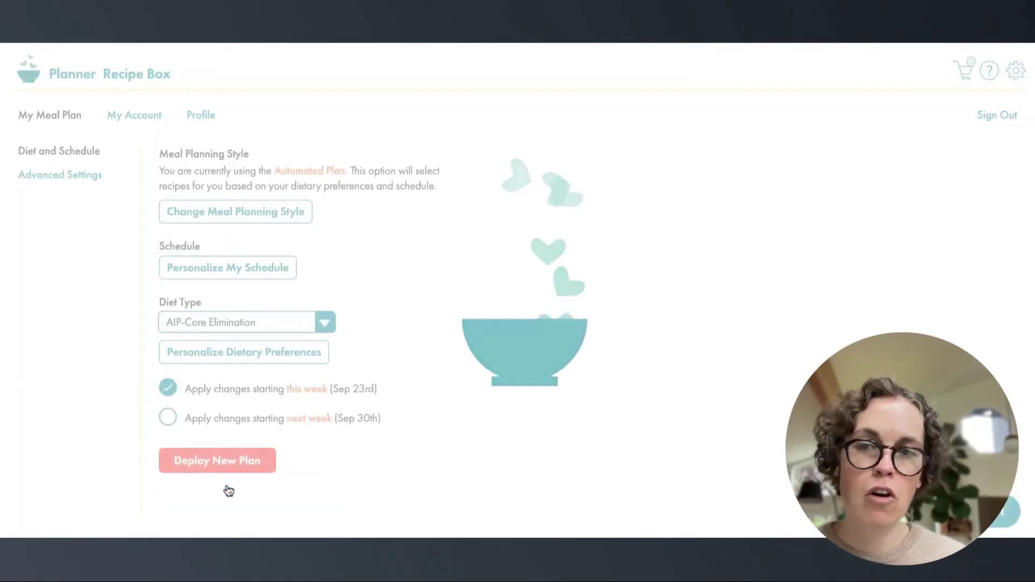
Step: Switch the meal planning style to Calendar-Free Plan, then review and accept the AIP-Core Elimination dietary preferences
{"action": "left_click", "coordinate": [276, 217]}
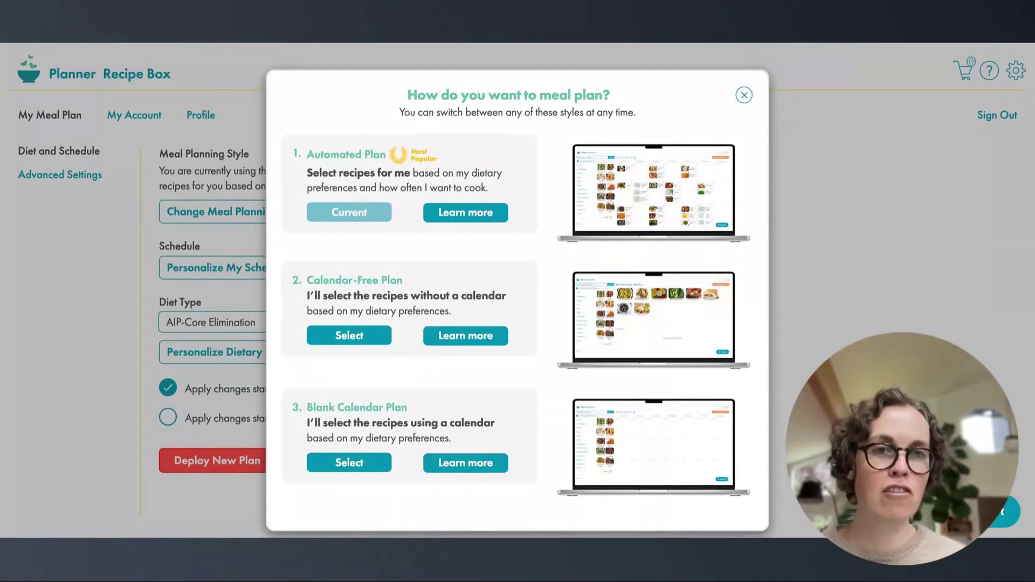
{"action": "left_click", "coordinate": [349, 335]}
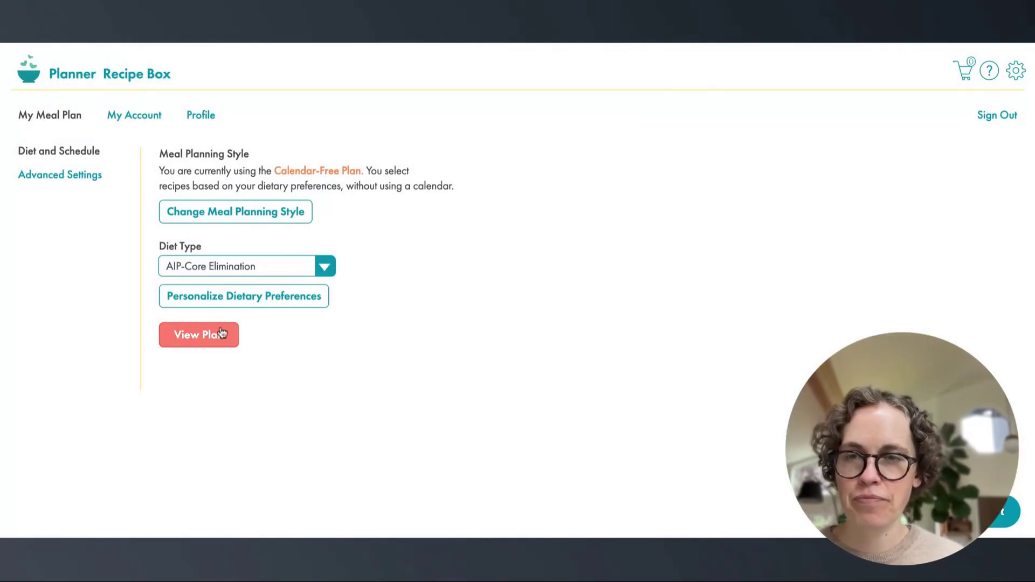
{"action": "left_click", "coordinate": [247, 302]}
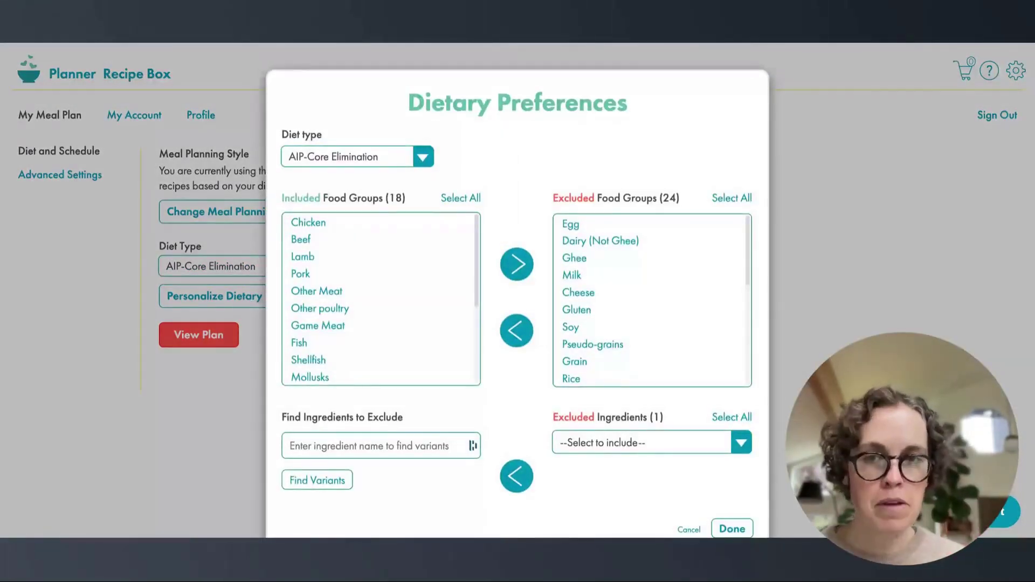
{"action": "scroll", "coordinate": [531, 376], "scroll_direction": "down", "scroll_amount": 1}
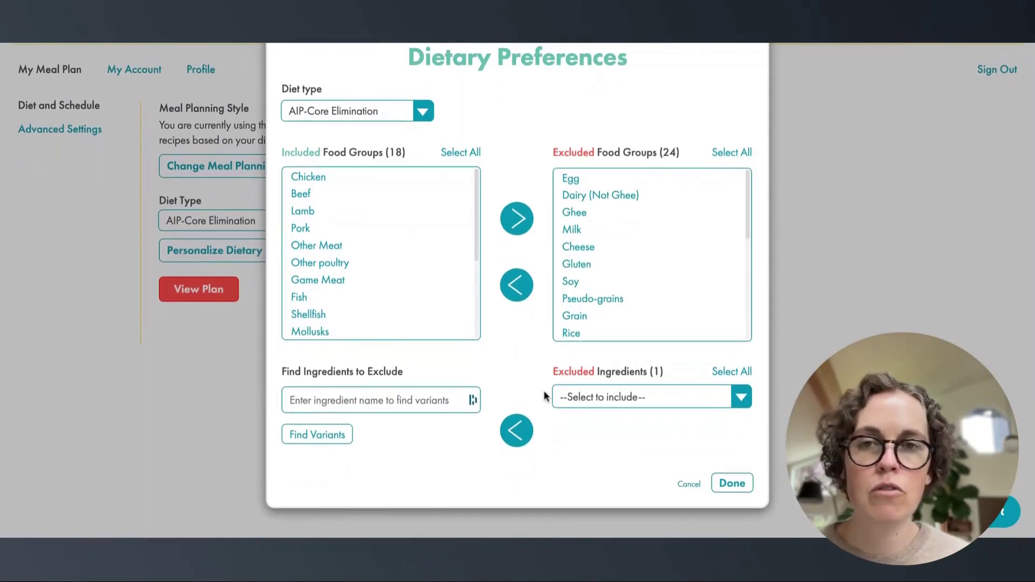
{"action": "left_click", "coordinate": [734, 484]}
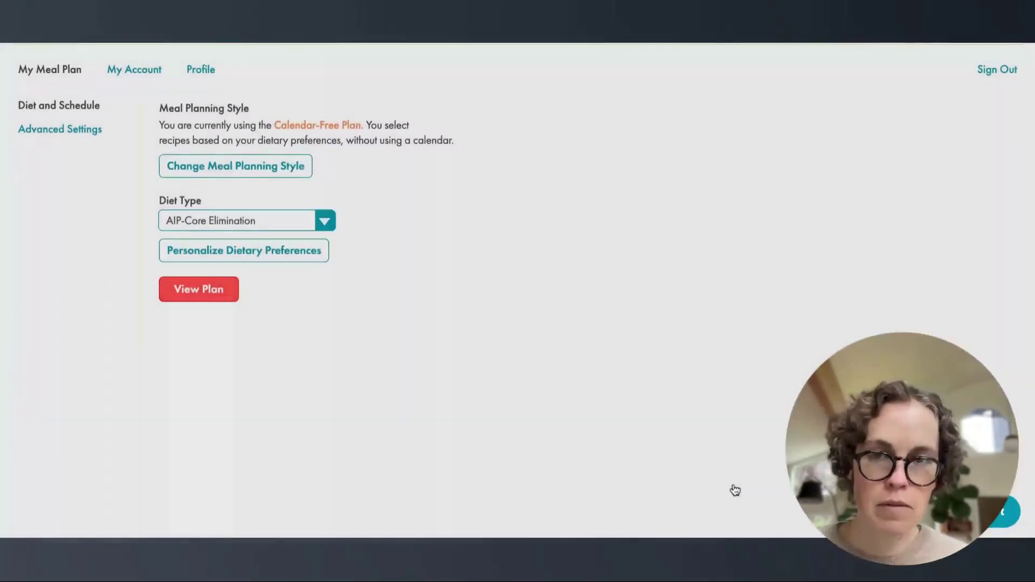
Step: View the calendar-free plan, browse the available curated meal plans and open Autoimmune Wellness - September
{"action": "left_click", "coordinate": [217, 294]}
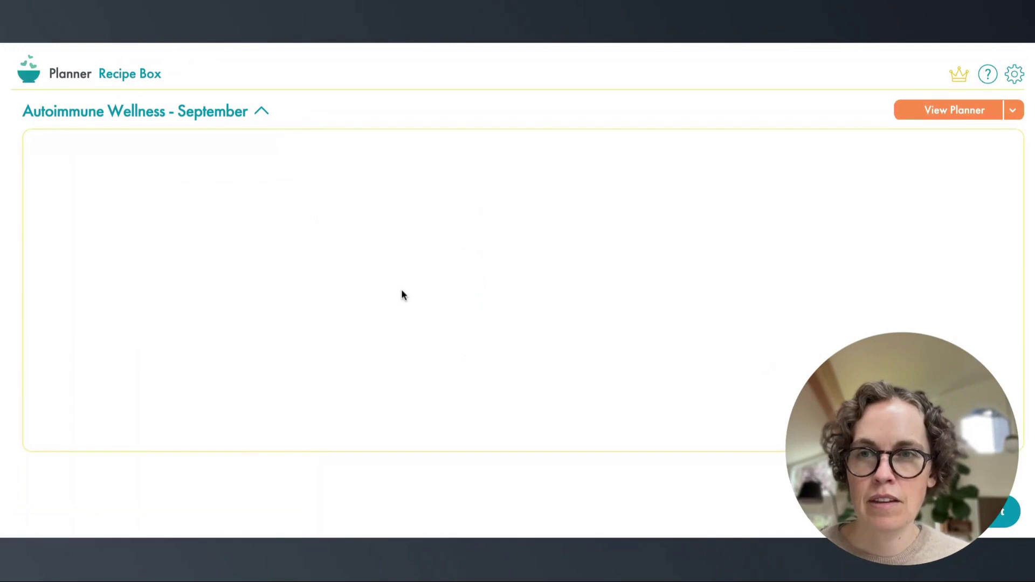
{"action": "scroll", "coordinate": [378, 156], "scroll_direction": "down", "scroll_amount": 1}
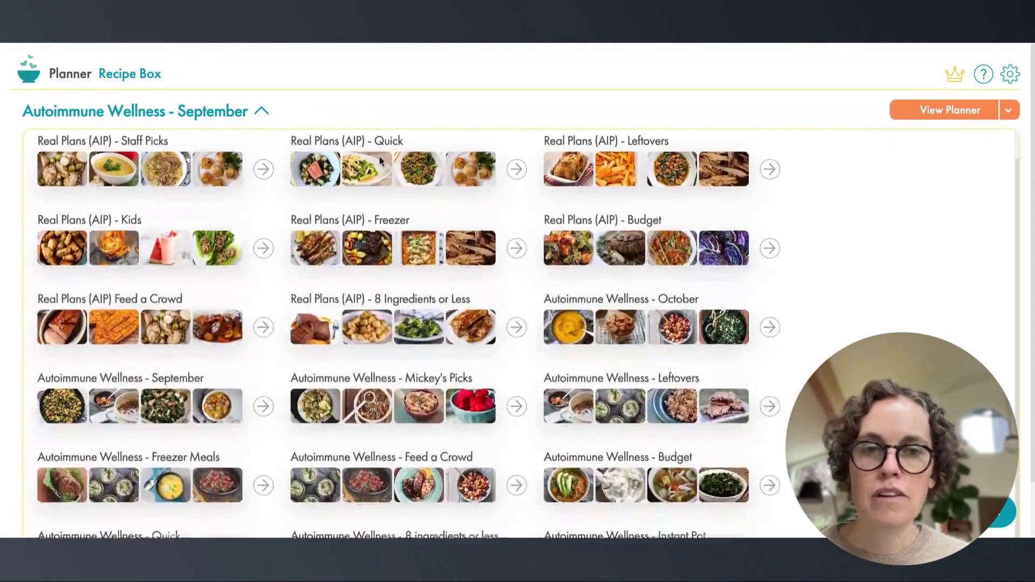
{"action": "scroll", "coordinate": [380, 159], "scroll_direction": "up", "scroll_amount": 1}
{"action": "scroll", "coordinate": [379, 159], "scroll_direction": "down", "scroll_amount": 1}
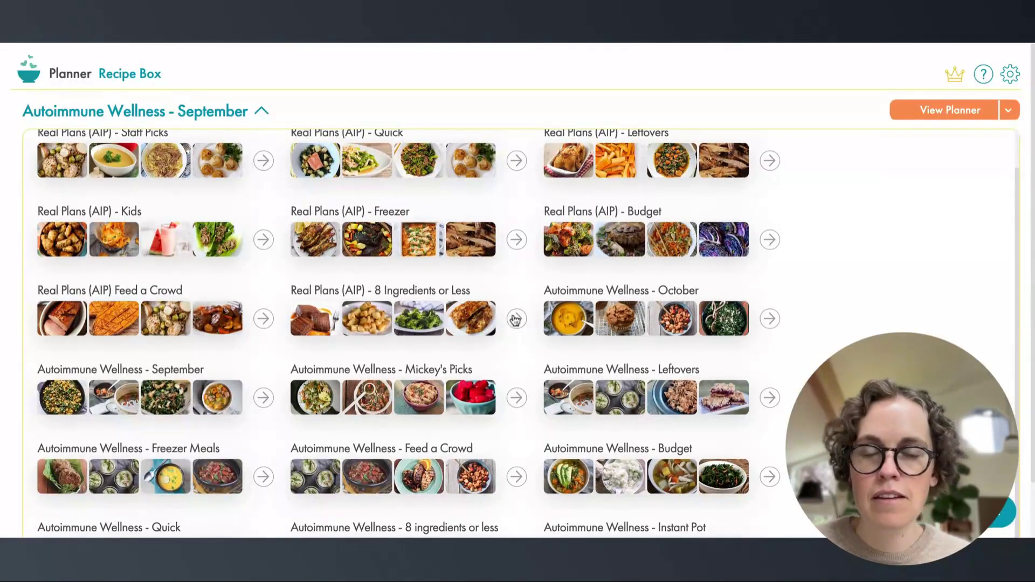
{"action": "scroll", "coordinate": [522, 205], "scroll_direction": "up", "scroll_amount": 1}
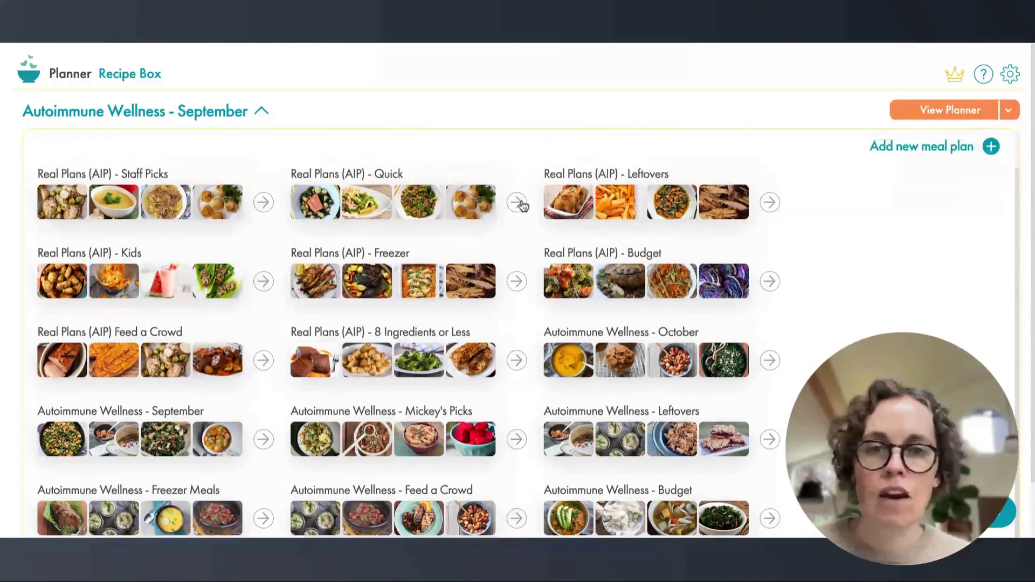
{"action": "scroll", "coordinate": [518, 335], "scroll_direction": "down", "scroll_amount": 1}
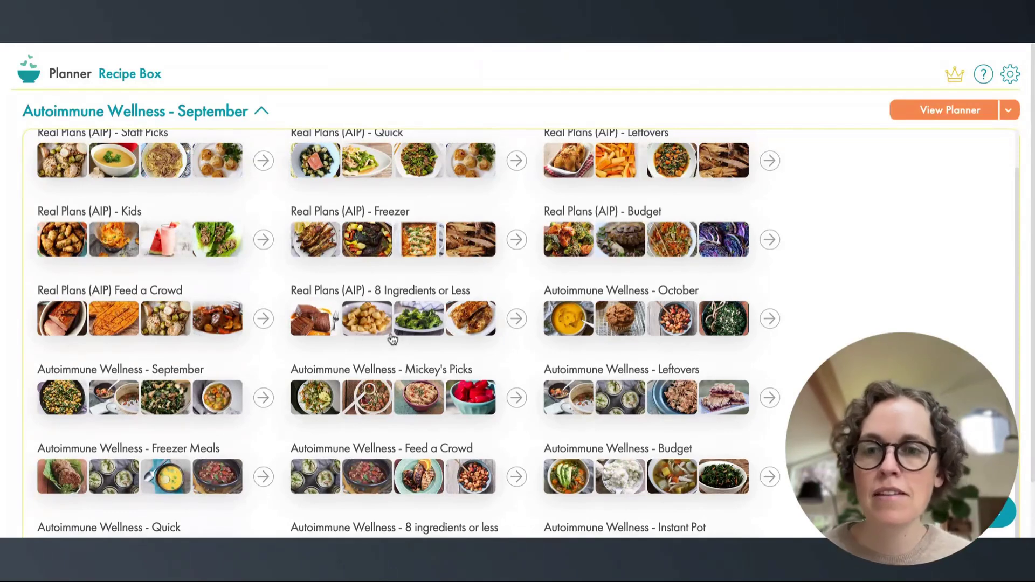
{"action": "left_click", "coordinate": [165, 404]}
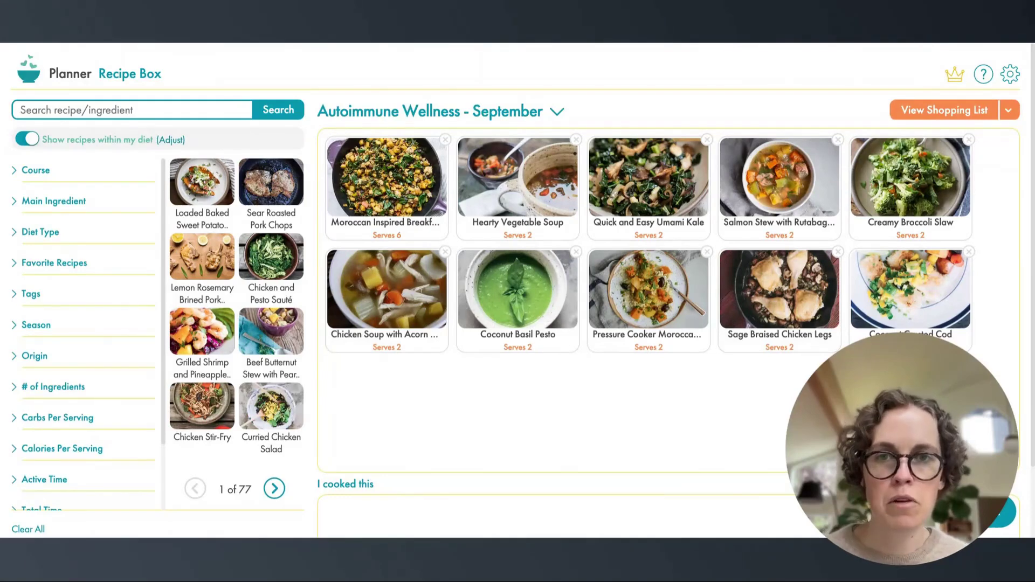
Step: Return to the meal plan collection and open the Autoimmune Wellness - 8 ingredients or less plan
{"action": "left_click", "coordinate": [557, 111]}
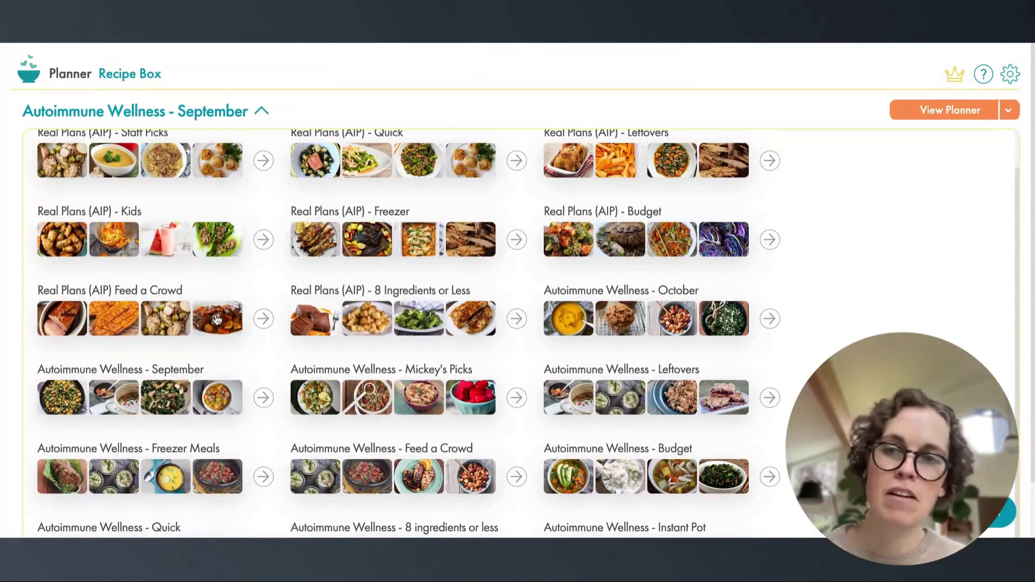
{"action": "scroll", "coordinate": [216, 324], "scroll_direction": "down", "scroll_amount": 1}
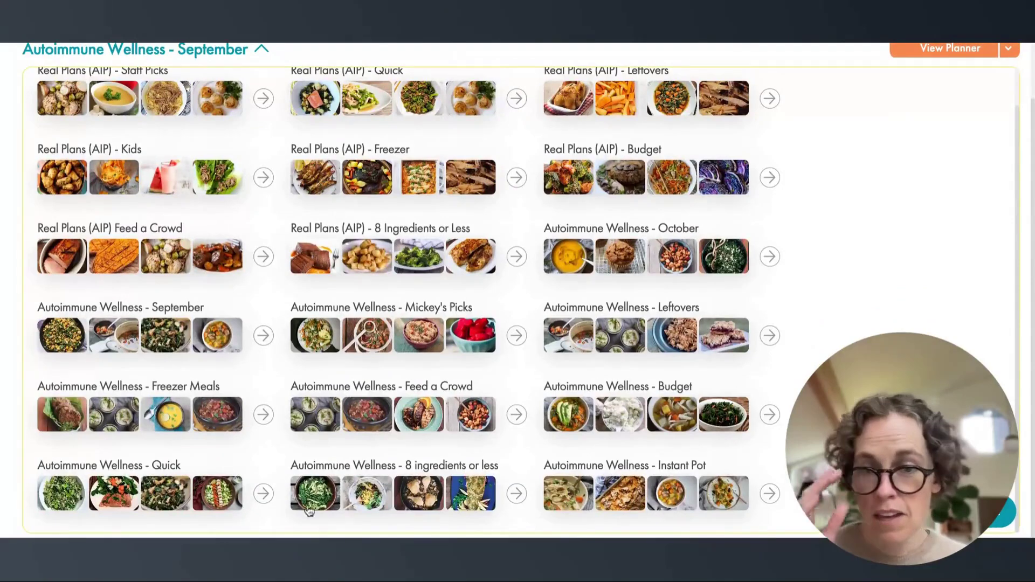
{"action": "left_click", "coordinate": [420, 495]}
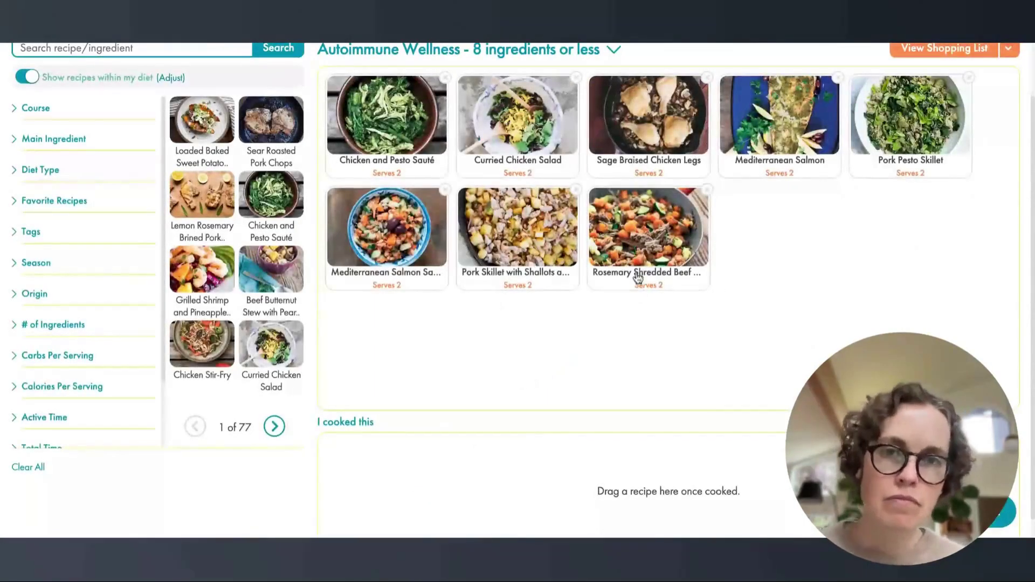
Step: Remove the Mediterranean Salmon recipe from the Autoimmune Wellness - 8 ingredients or less plan
{"action": "scroll", "coordinate": [638, 289], "scroll_direction": "up", "scroll_amount": 1}
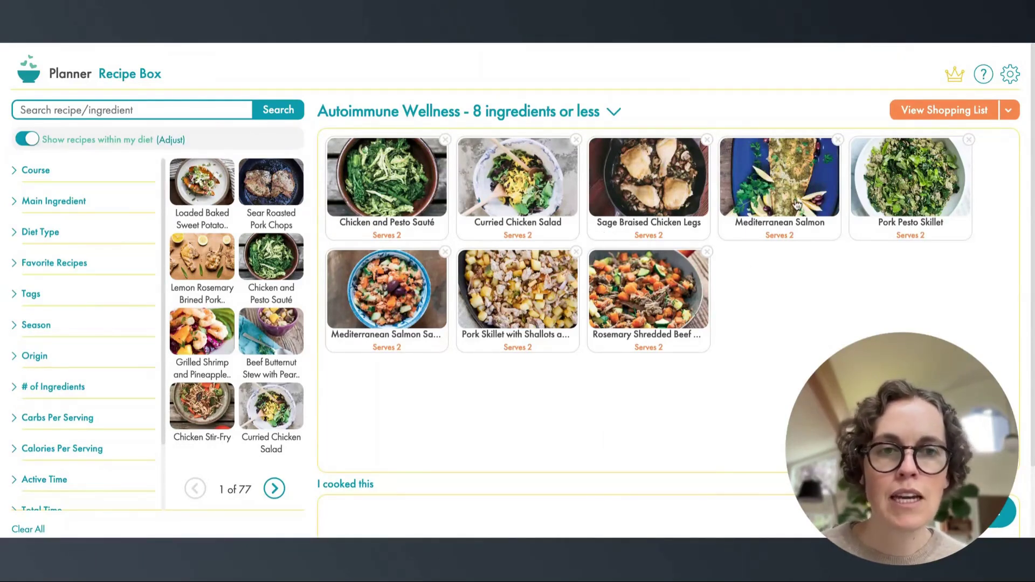
{"action": "left_click", "coordinate": [837, 142]}
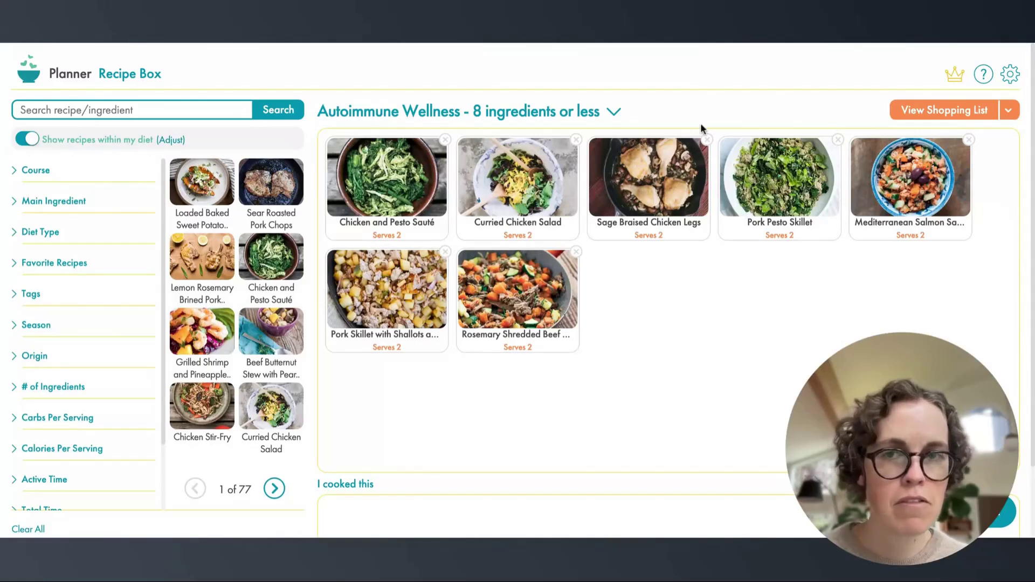
{"action": "scroll", "coordinate": [259, 367], "scroll_direction": "down", "scroll_amount": 1}
{"action": "scroll", "coordinate": [251, 372], "scroll_direction": "up", "scroll_amount": 1}
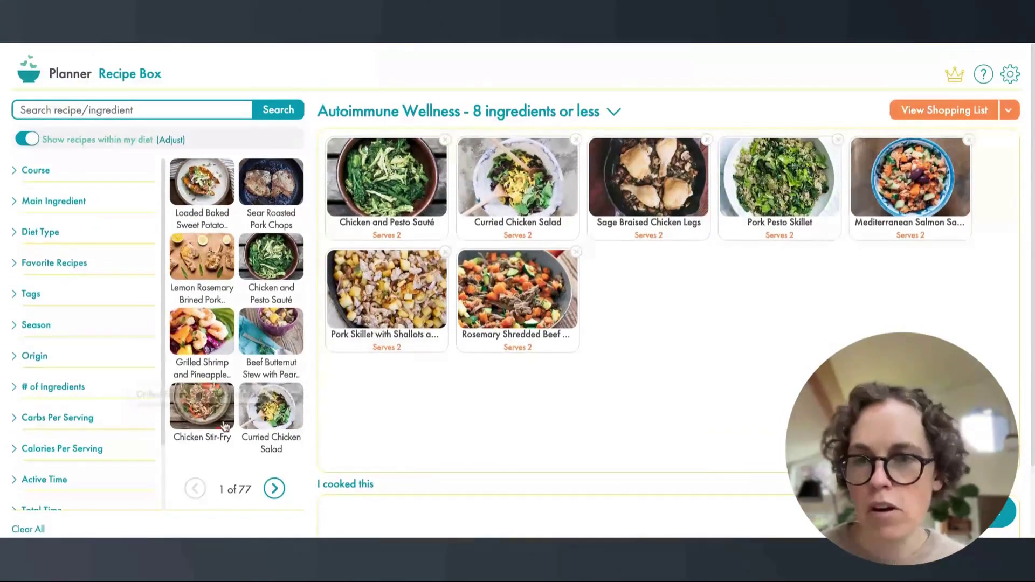
Step: Browse the suggested recipes, search for turkey and open the Pressure Cooker Classic Turkey Soup recipe
{"action": "left_click", "coordinate": [274, 489]}
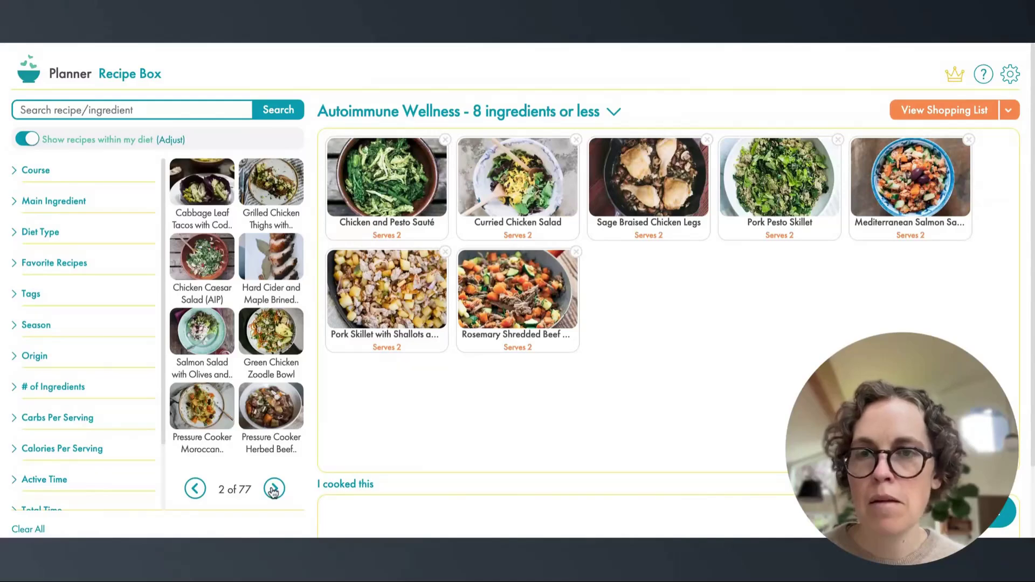
{"action": "left_click", "coordinate": [274, 490]}
{"action": "left_click", "coordinate": [132, 114]}
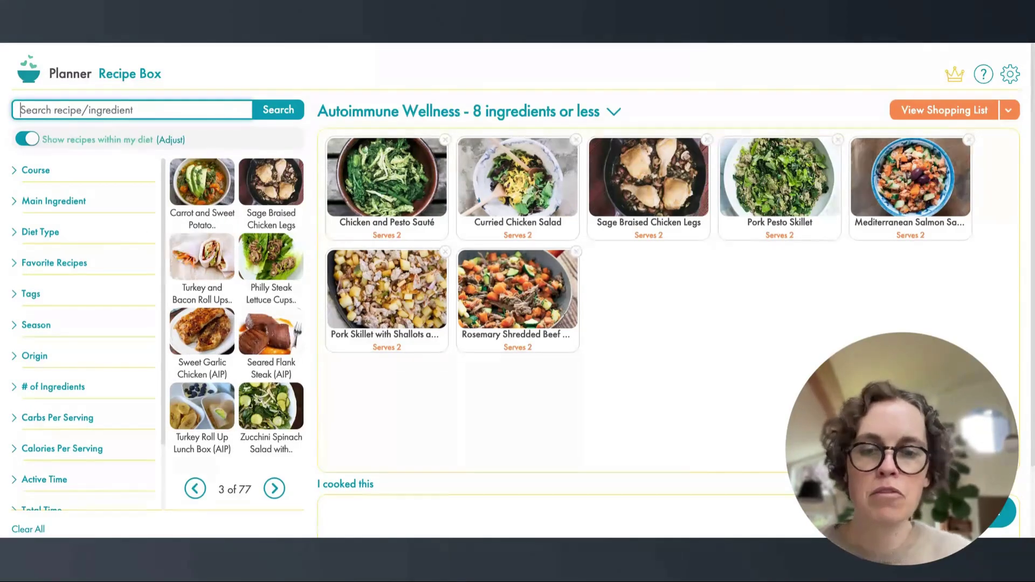
{"action": "type", "text": "turkey"}
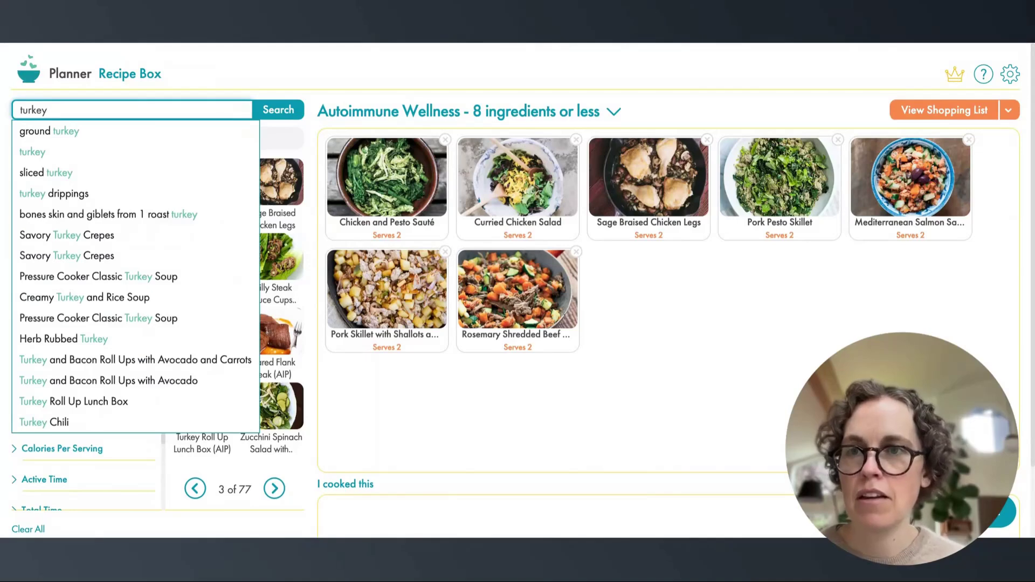
{"action": "key", "text": "Escape"}
{"action": "key", "text": "Return"}
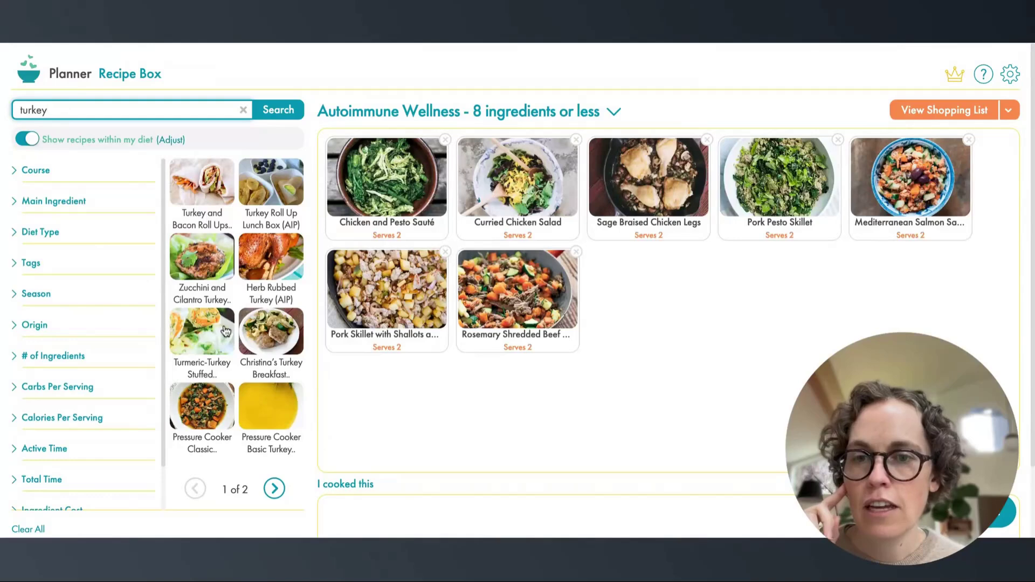
{"action": "scroll", "coordinate": [225, 331], "scroll_direction": "down", "scroll_amount": 1}
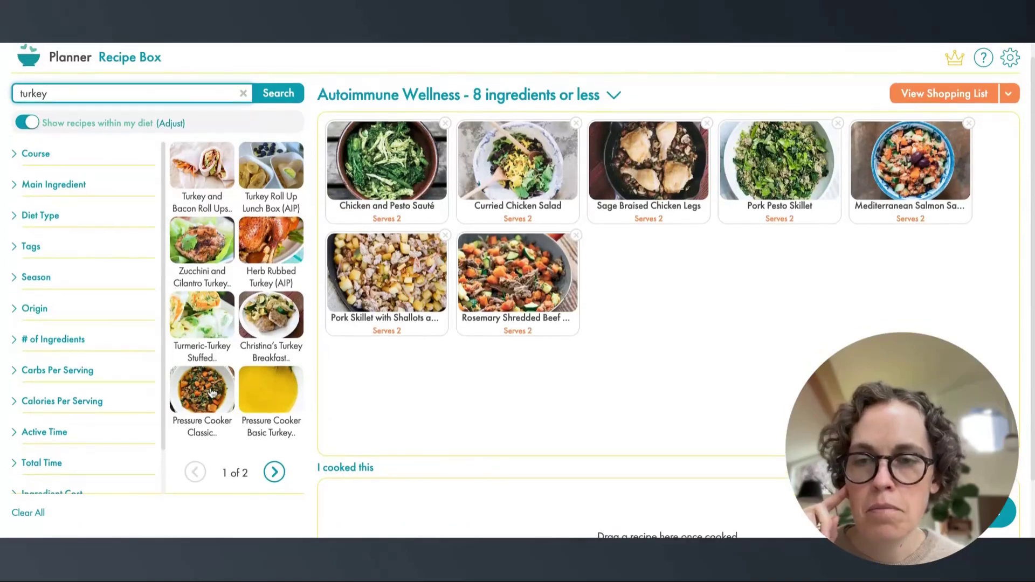
{"action": "left_click", "coordinate": [209, 393]}
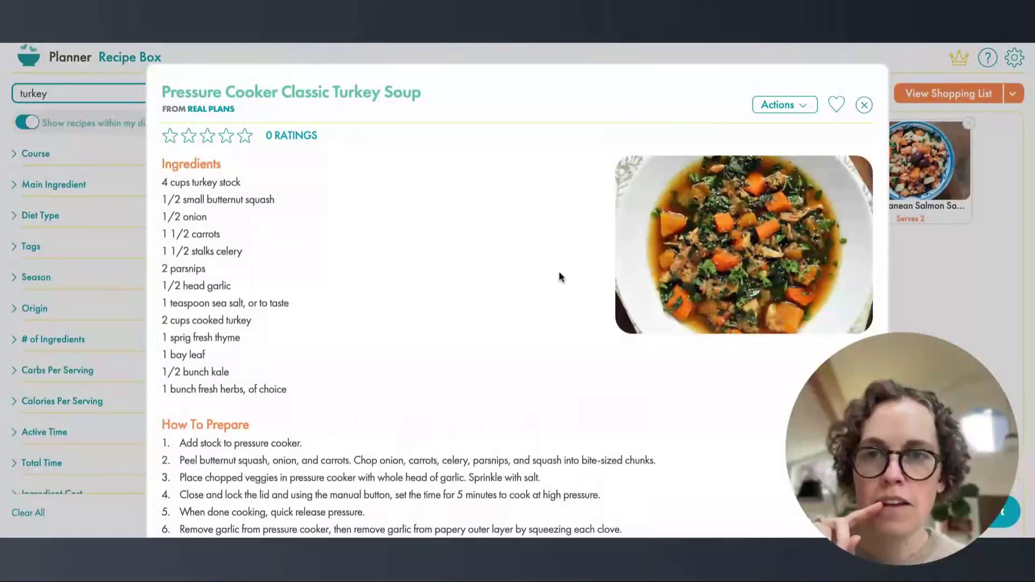
Step: Add Pressure Cooker Classic Turkey Soup to the meal plan and set Sage Braised Chicken Legs to cook for 4
{"action": "left_click", "coordinate": [770, 108]}
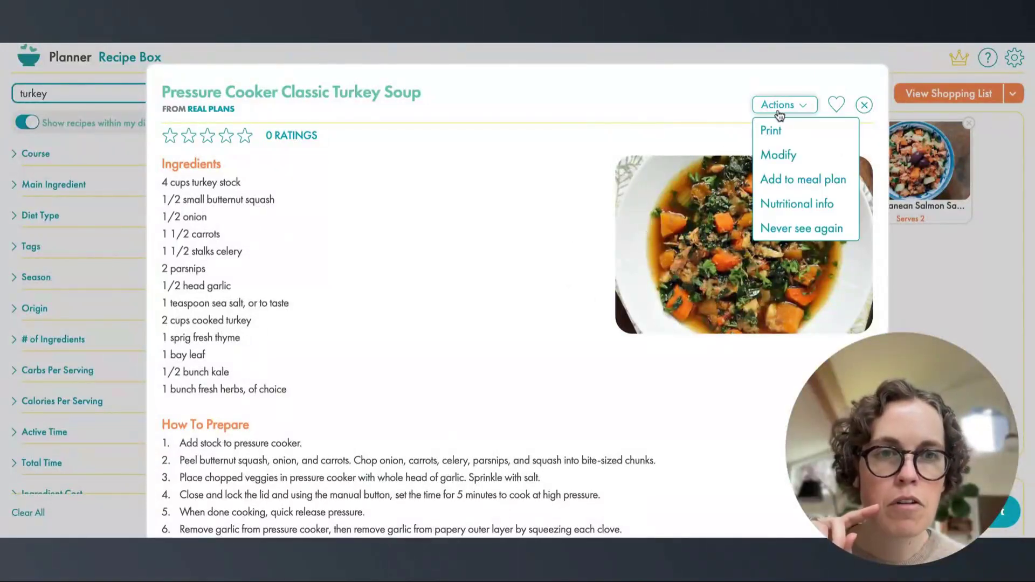
{"action": "left_click", "coordinate": [792, 179]}
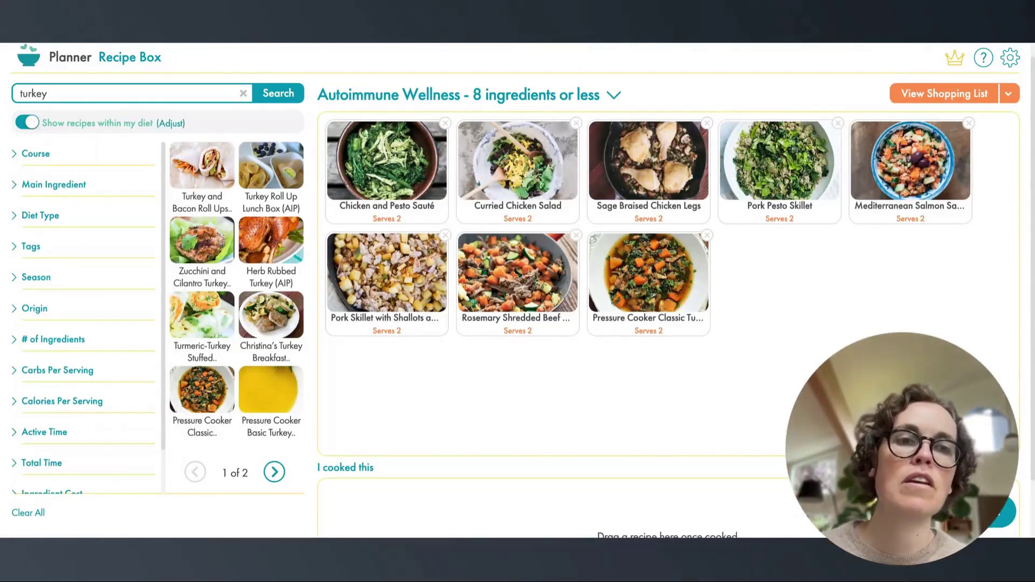
{"action": "left_click", "coordinate": [665, 172]}
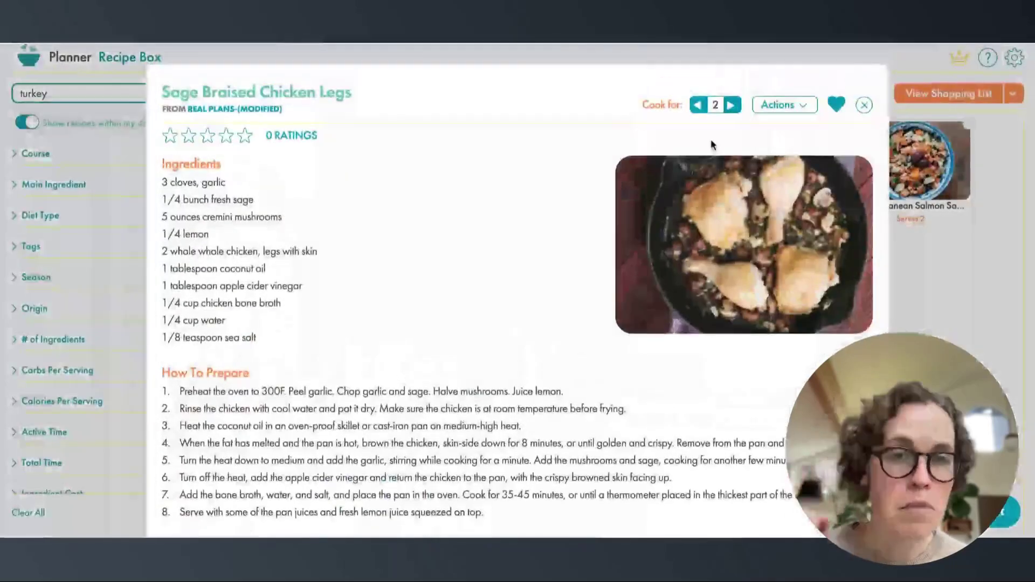
{"action": "left_click", "coordinate": [732, 105]}
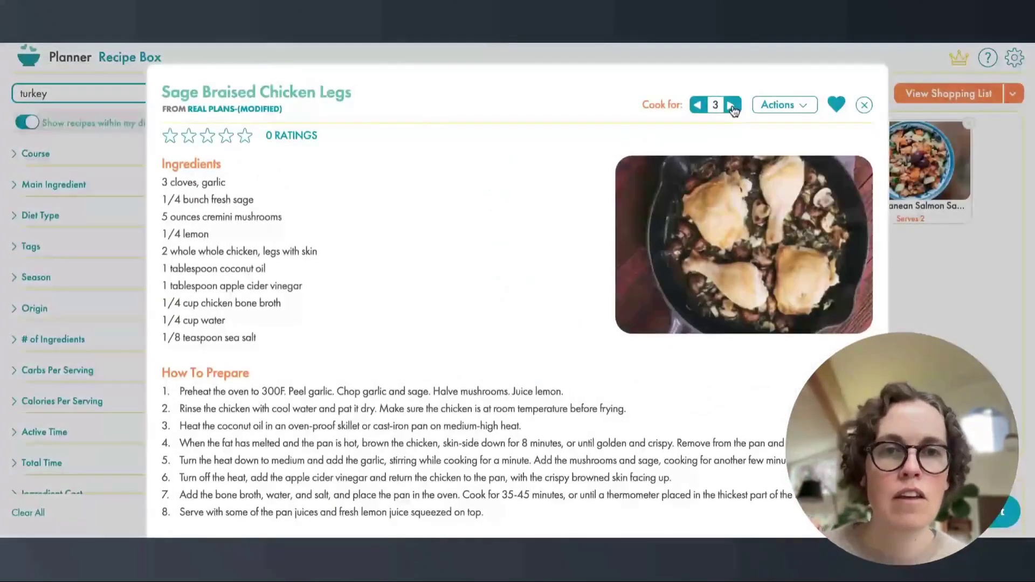
{"action": "left_click", "coordinate": [733, 105]}
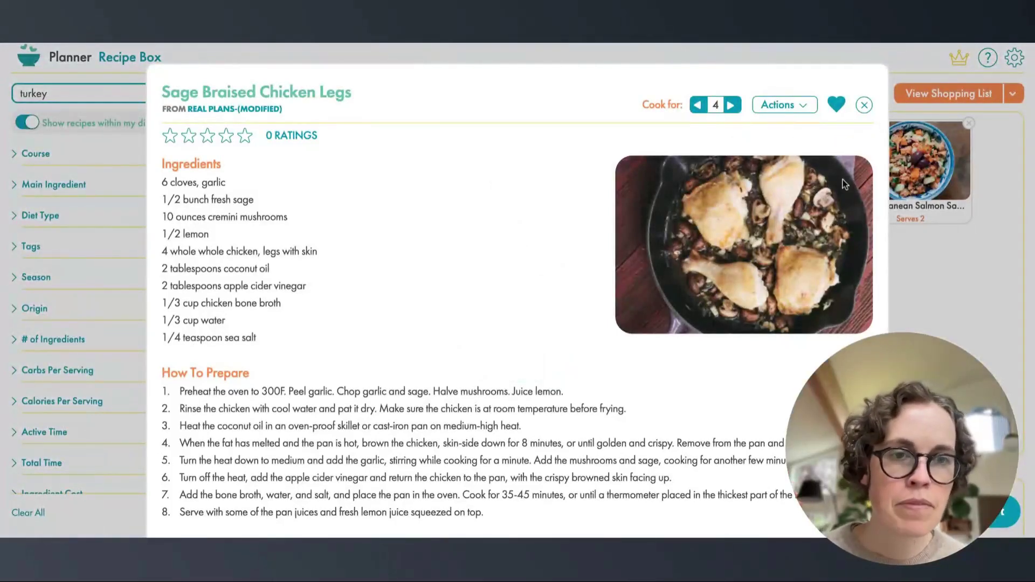
{"action": "left_click", "coordinate": [864, 105]}
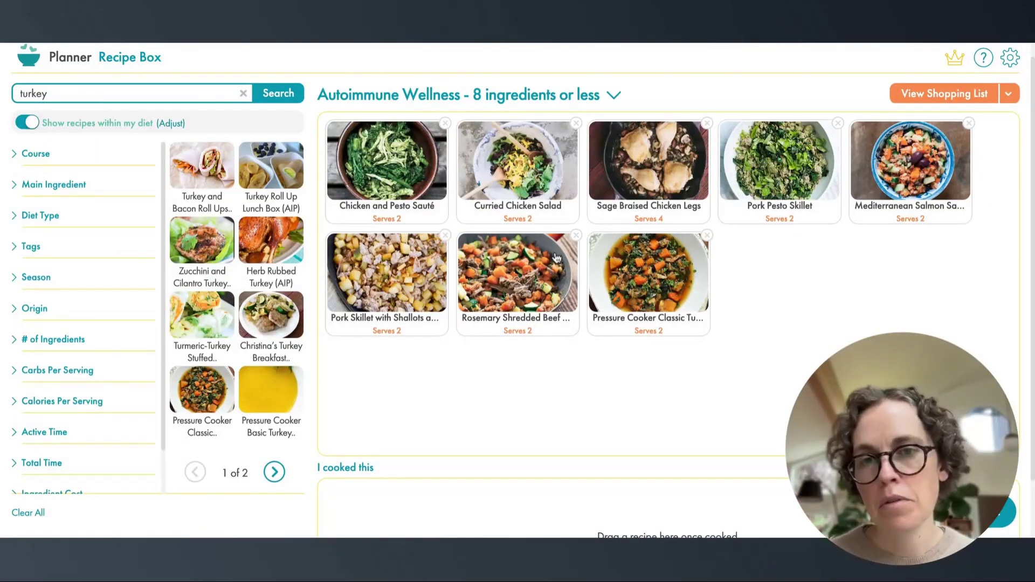
Step: Open the shopping list for the Autoimmune Wellness - 8 ingredients or less plan and review its ingredients by category
{"action": "left_click", "coordinate": [954, 100]}
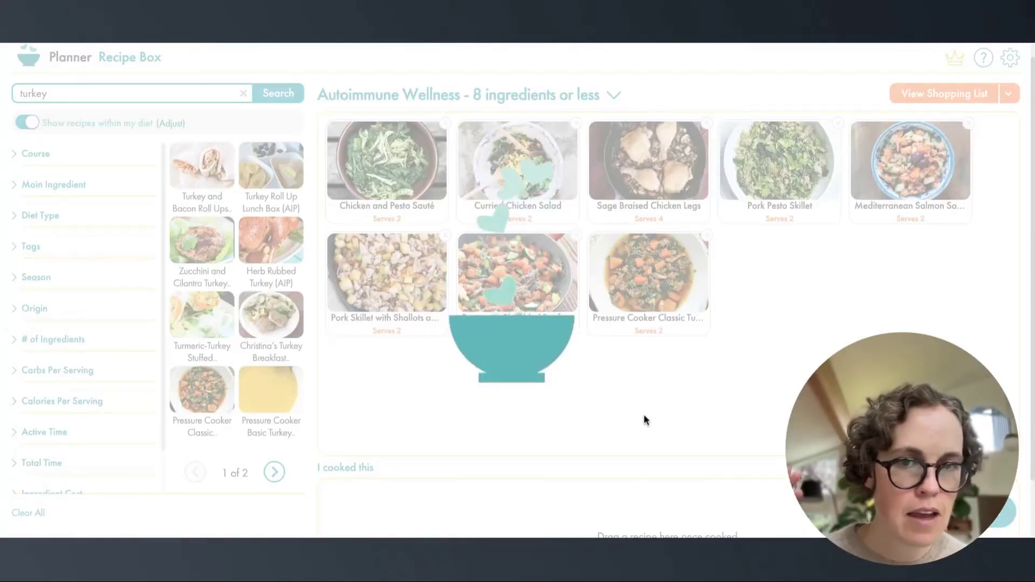
{"action": "scroll", "coordinate": [595, 413], "scroll_direction": "down", "scroll_amount": 10}
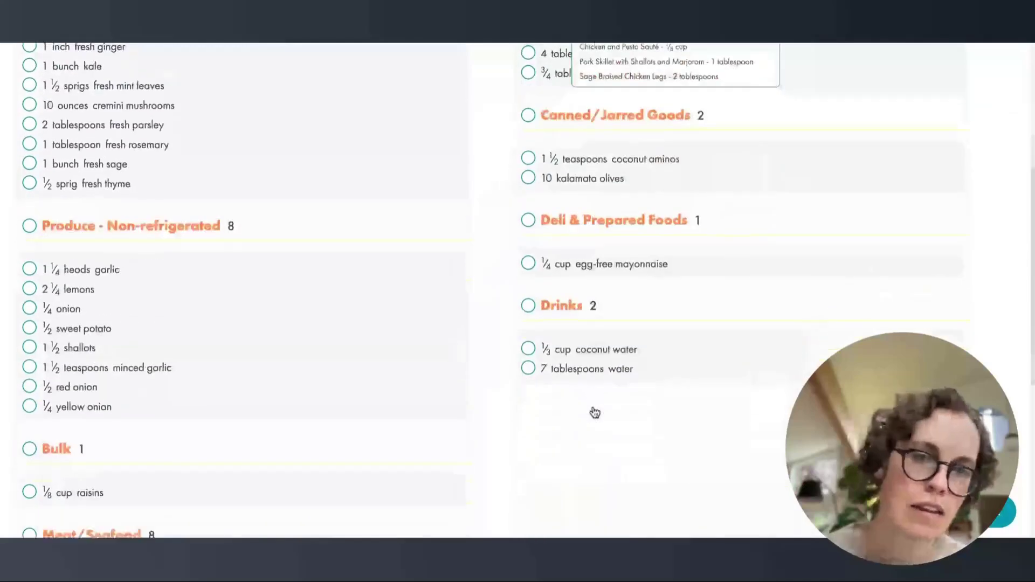
{"action": "scroll", "coordinate": [595, 413], "scroll_direction": "down", "scroll_amount": 2}
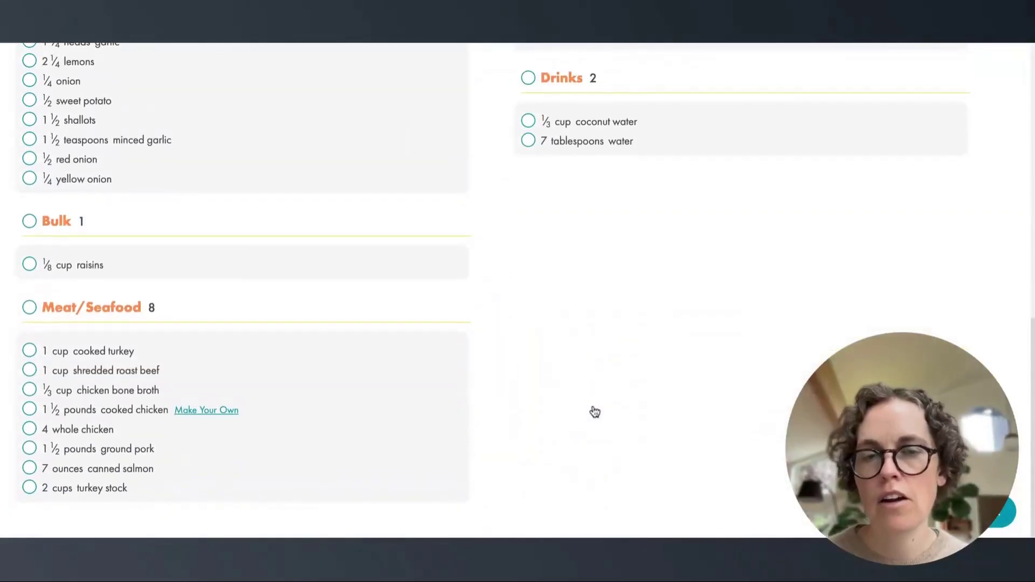
{"action": "scroll", "coordinate": [595, 412], "scroll_direction": "up", "scroll_amount": 12}
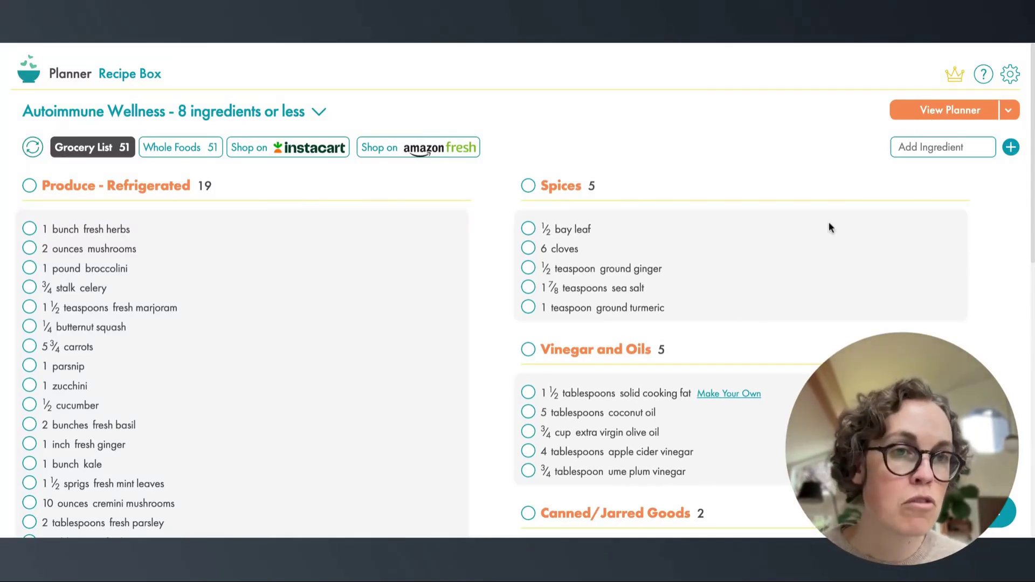
Step: Change the meal planning style to Blank Calendar Plan in the account settings
{"action": "left_click", "coordinate": [1010, 76]}
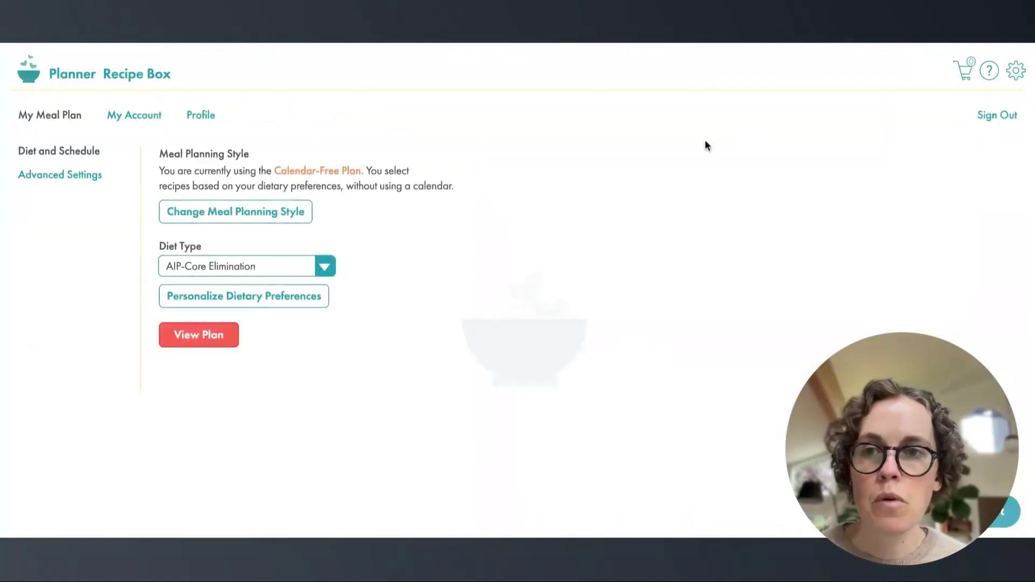
{"action": "left_click", "coordinate": [240, 216]}
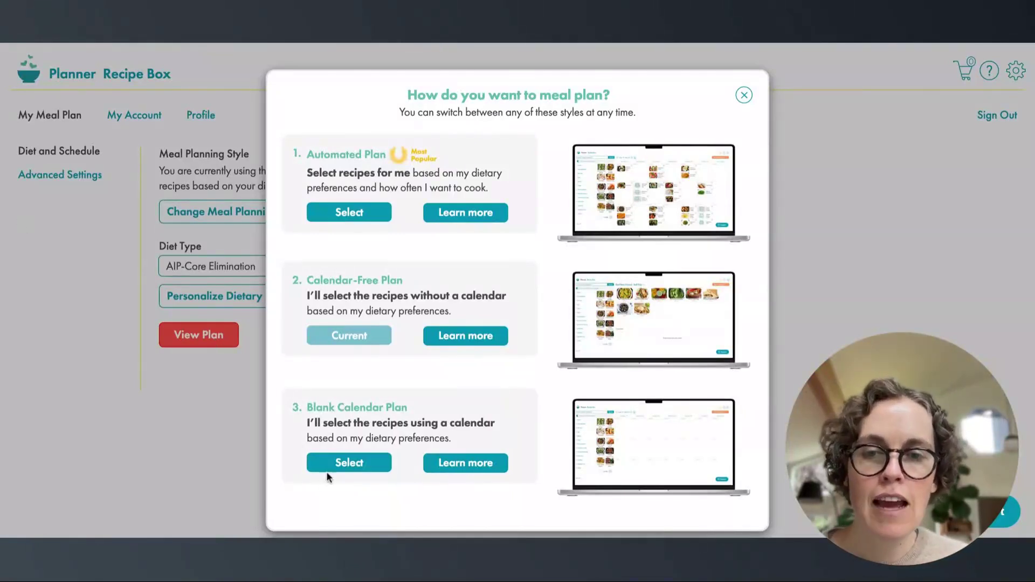
{"action": "left_click", "coordinate": [356, 464]}
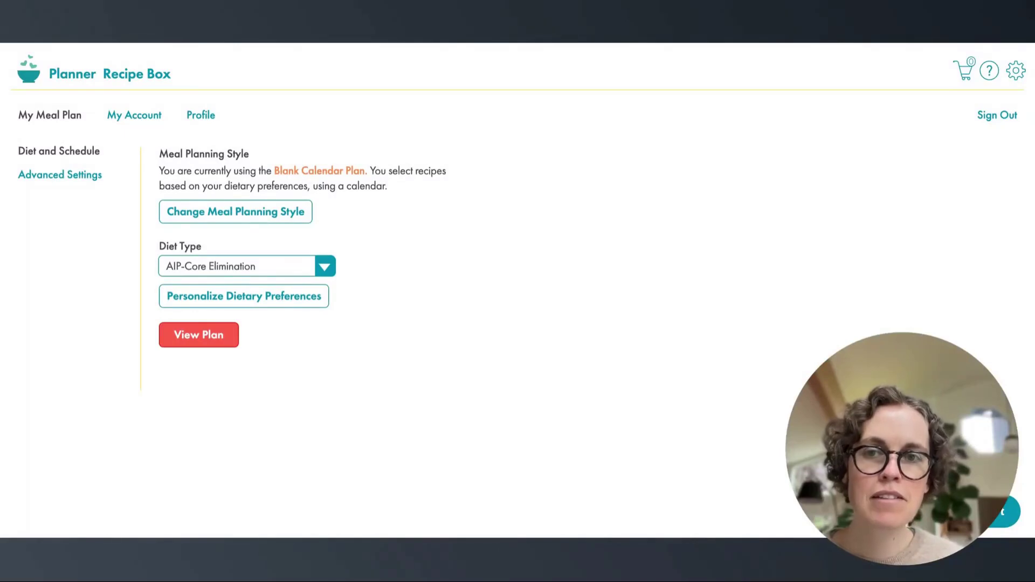
Step: View the calendar plan for the week of Sep 30 - Oct 06 and remove Magic "Chili" from Monday dinner
{"action": "left_click", "coordinate": [210, 341]}
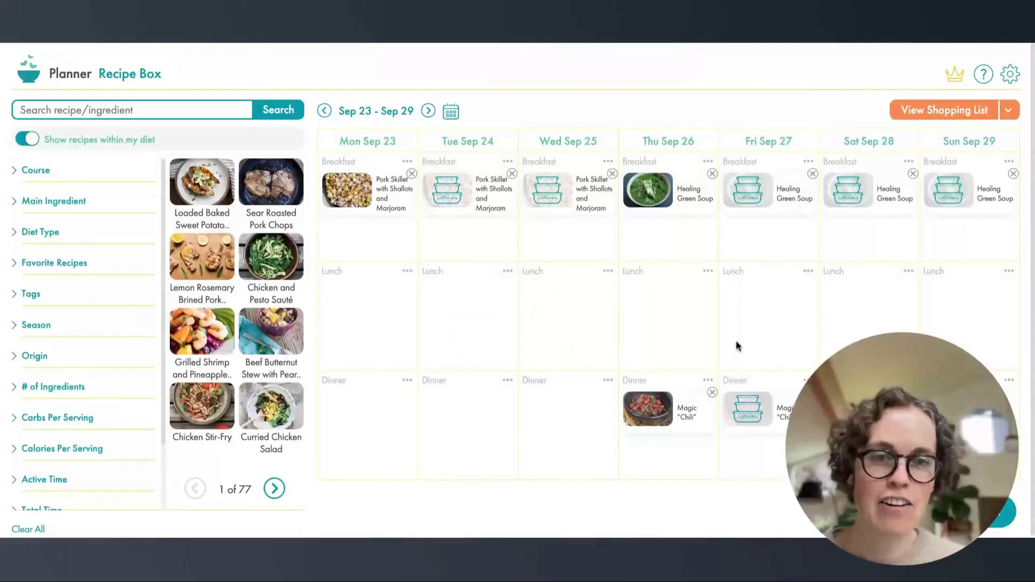
{"action": "left_click", "coordinate": [428, 111]}
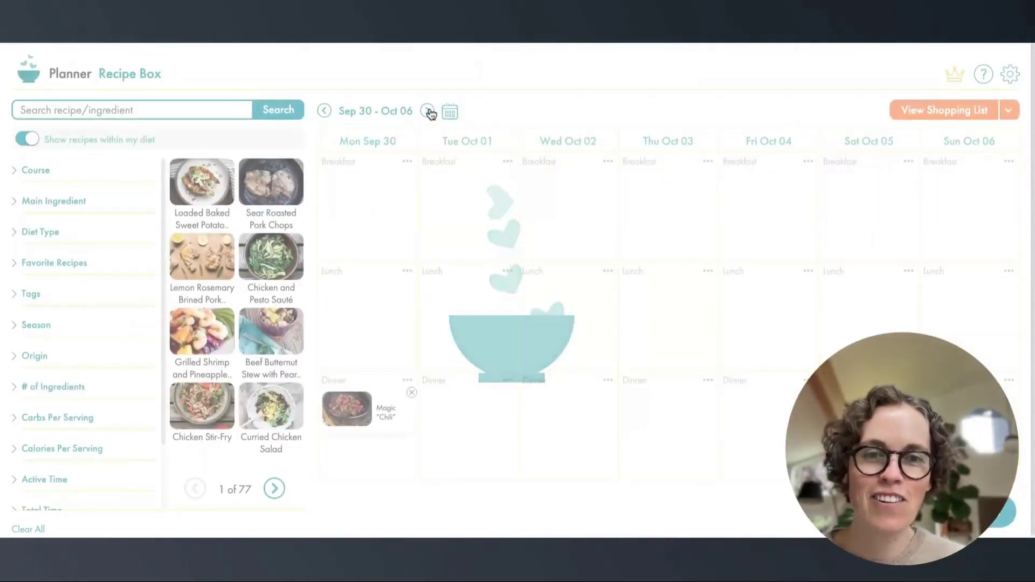
{"action": "left_click", "coordinate": [412, 394]}
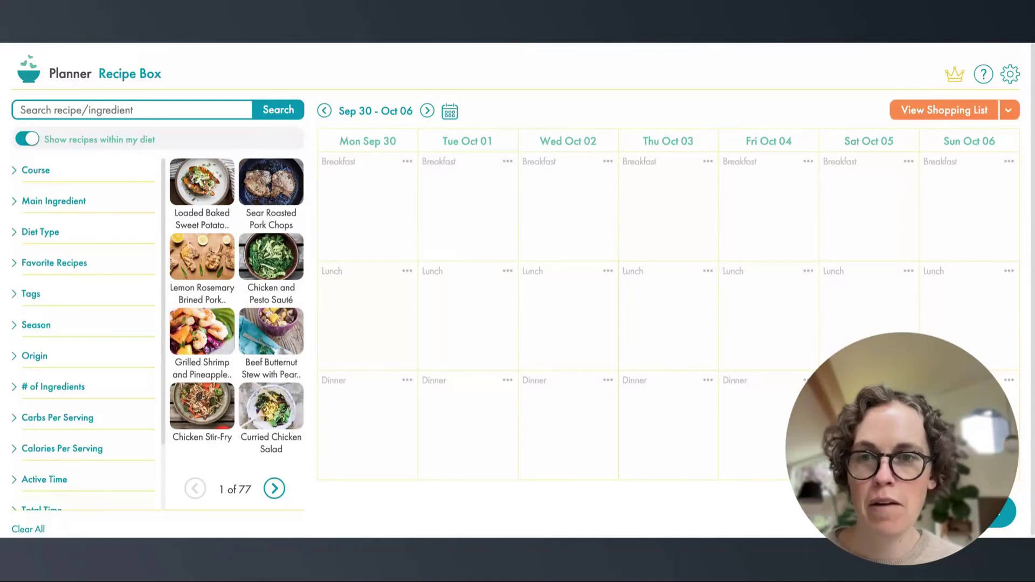
Step: Search for skillet recipes and view the details of Pork Skillet with Shallots and Marjoram
{"action": "left_click", "coordinate": [143, 111]}
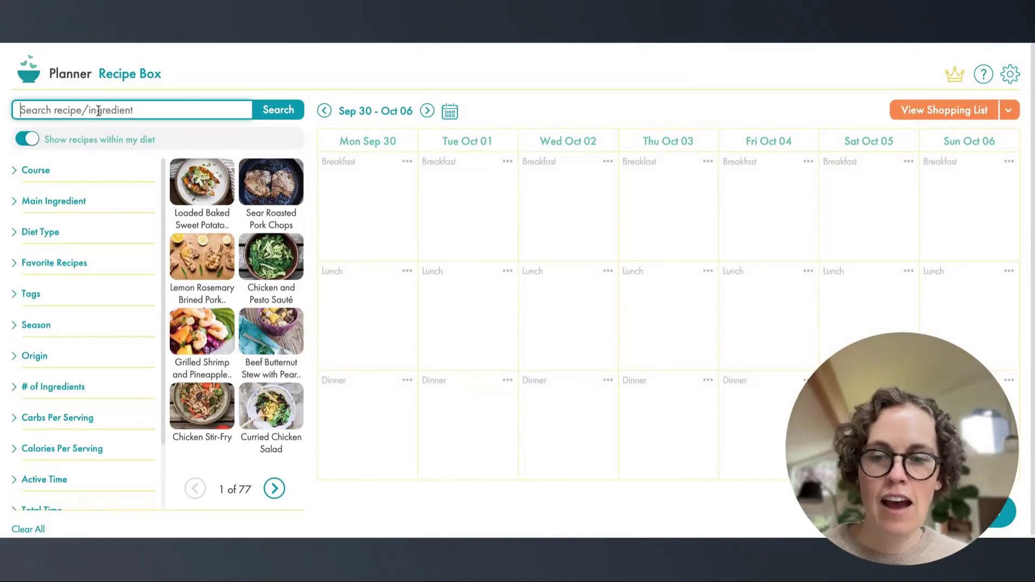
{"action": "type", "text": "skille"}
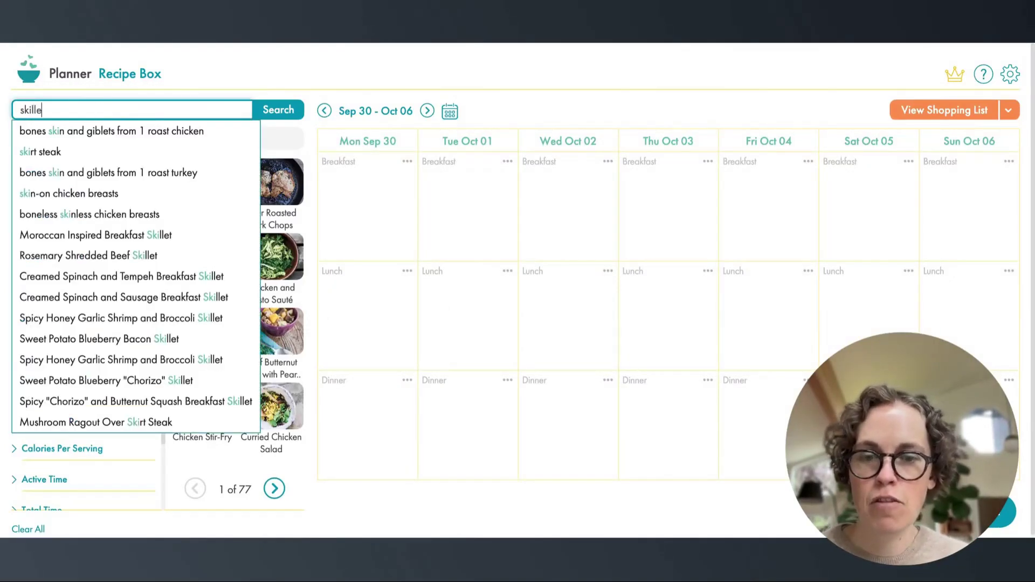
{"action": "type", "text": "t"}
{"action": "key", "text": "Return"}
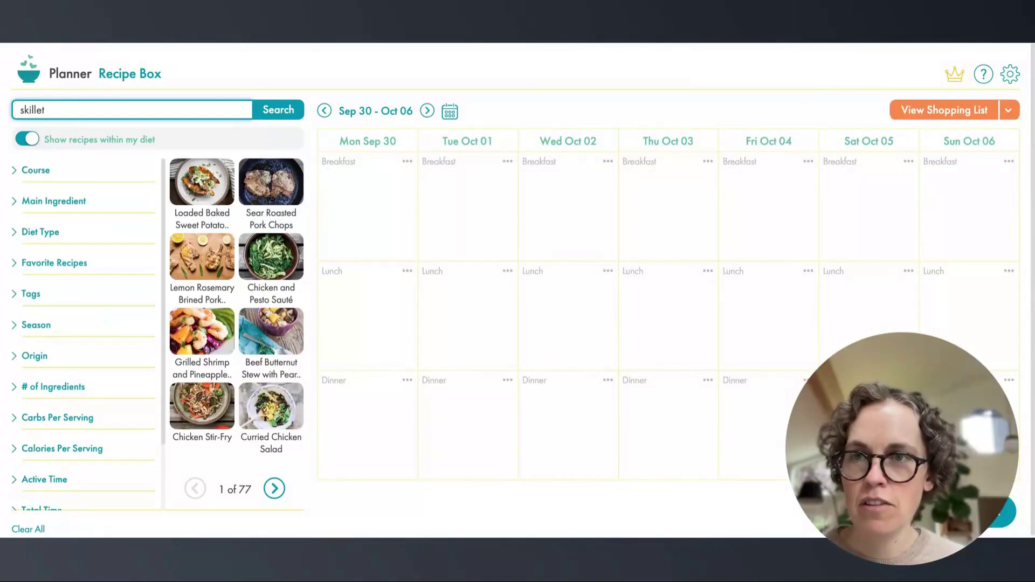
{"action": "left_click", "coordinate": [262, 111]}
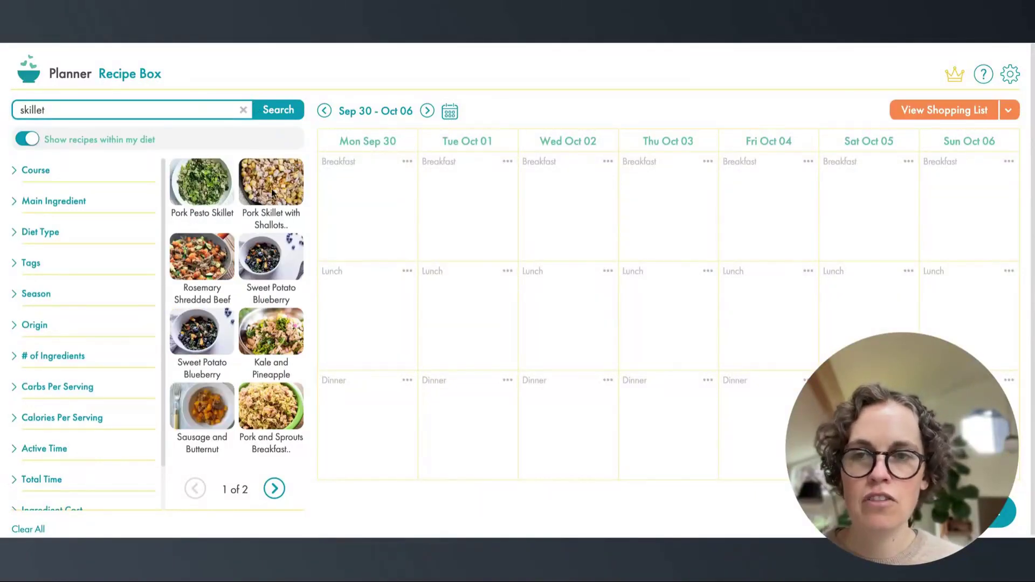
{"action": "left_click", "coordinate": [273, 194]}
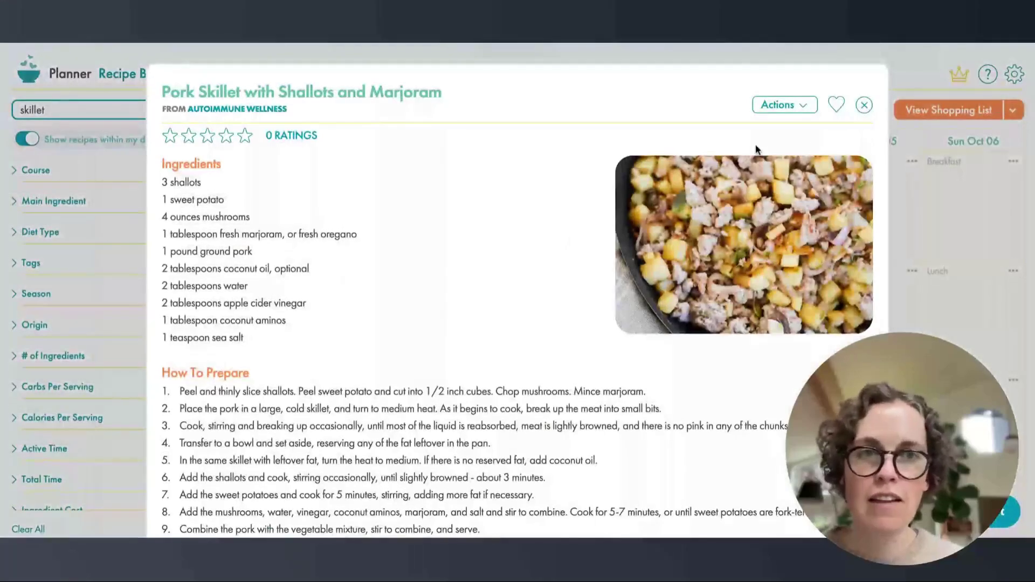
{"action": "left_click", "coordinate": [866, 105]}
Step: Schedule Pork Skillet with Shallots and Marjoram for Monday breakfast, with leftovers for Tuesday and Wednesday breakfast
{"action": "left_click_drag", "start_coordinate": [271, 180], "coordinate": [453, 205]}
{"action": "left_click", "coordinate": [603, 168]}
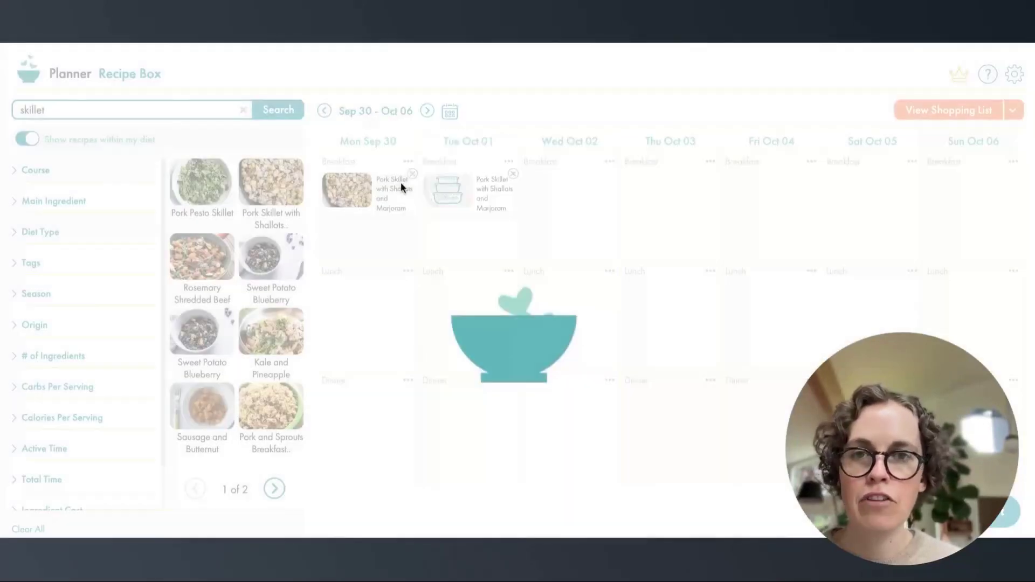
{"action": "left_click_drag", "start_coordinate": [378, 194], "coordinate": [551, 210]}
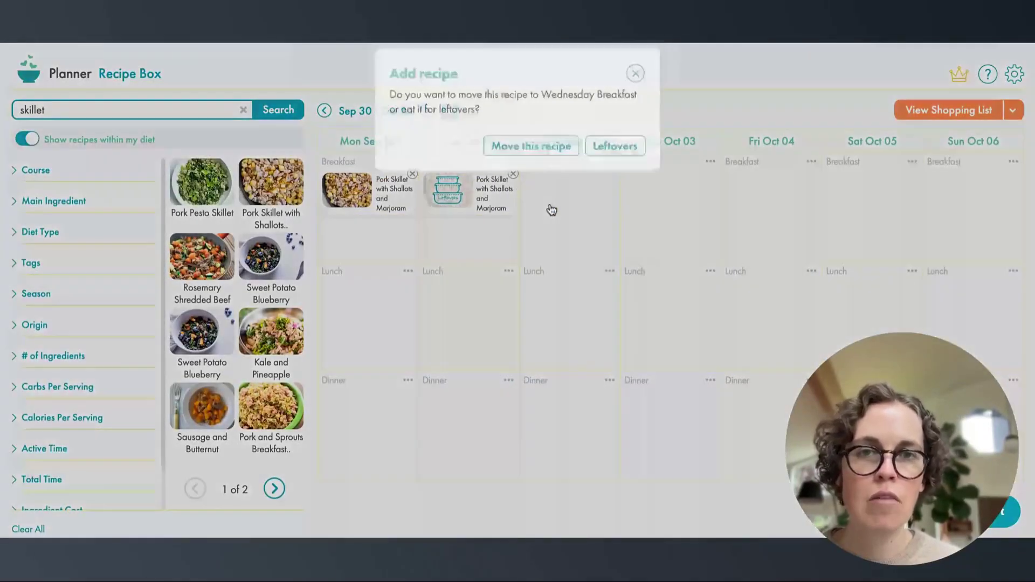
{"action": "left_click", "coordinate": [598, 169]}
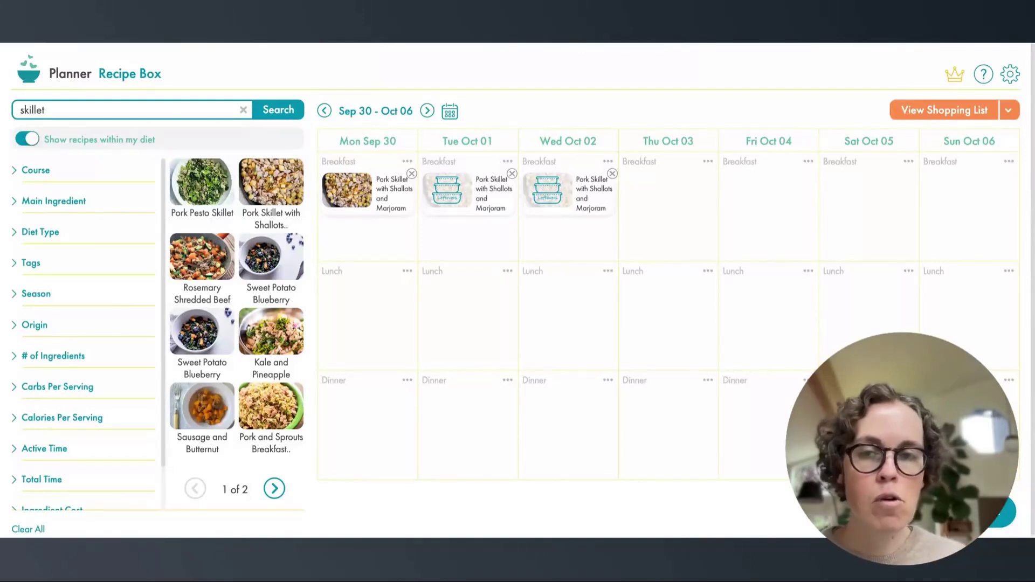
Step: Schedule Rosemary Shredded Beef Skillet for Thursday breakfast, with leftovers for Friday and Saturday breakfast
{"action": "left_click_drag", "start_coordinate": [210, 257], "coordinate": [667, 206]}
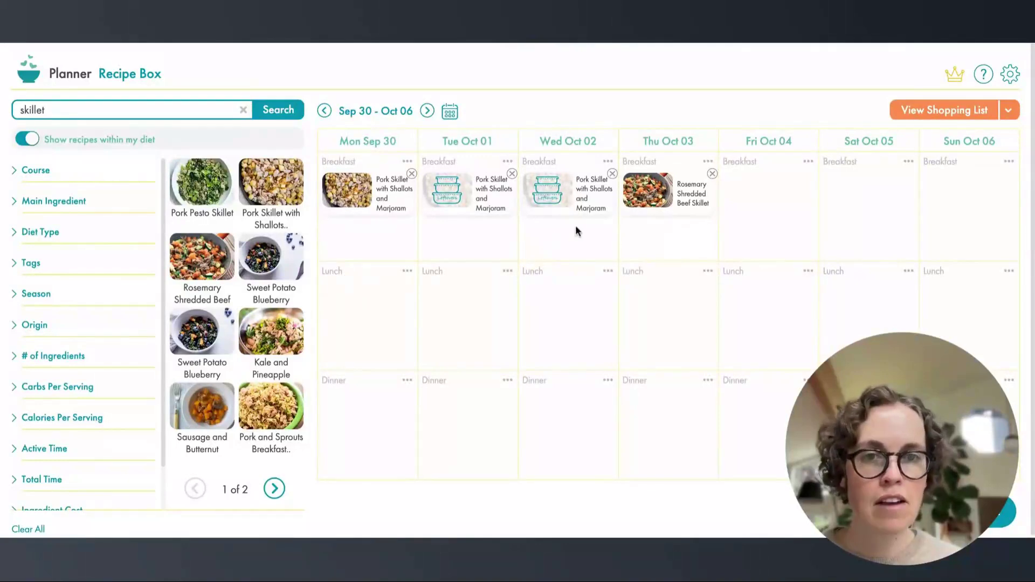
{"action": "left_click_drag", "start_coordinate": [650, 201], "coordinate": [874, 195]}
{"action": "left_click", "coordinate": [616, 164]}
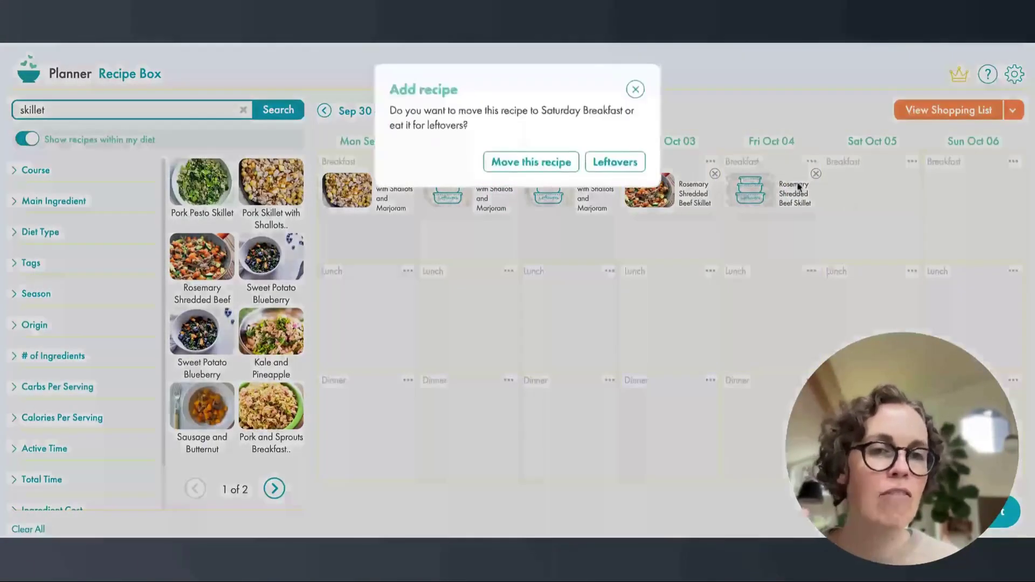
{"action": "left_click", "coordinate": [608, 164]}
Step: Add Rosemary Shredded Beef Skillet leftovers to Sunday breakfast, checking the recipe's serving count before and after
{"action": "mouse_move", "coordinate": [696, 192]}
{"action": "left_mouse_down"}
{"action": "mouse_move", "coordinate": [701, 216]}
{"action": "mouse_move", "coordinate": [690, 190]}
{"action": "left_mouse_up"}
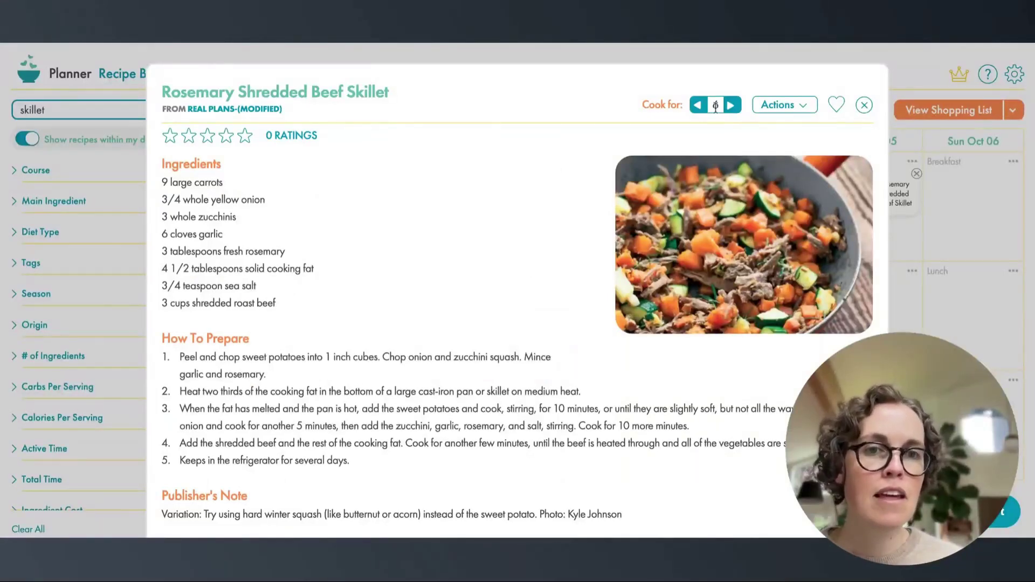
{"action": "left_click", "coordinate": [864, 105]}
{"action": "left_click_drag", "start_coordinate": [686, 202], "coordinate": [962, 200]}
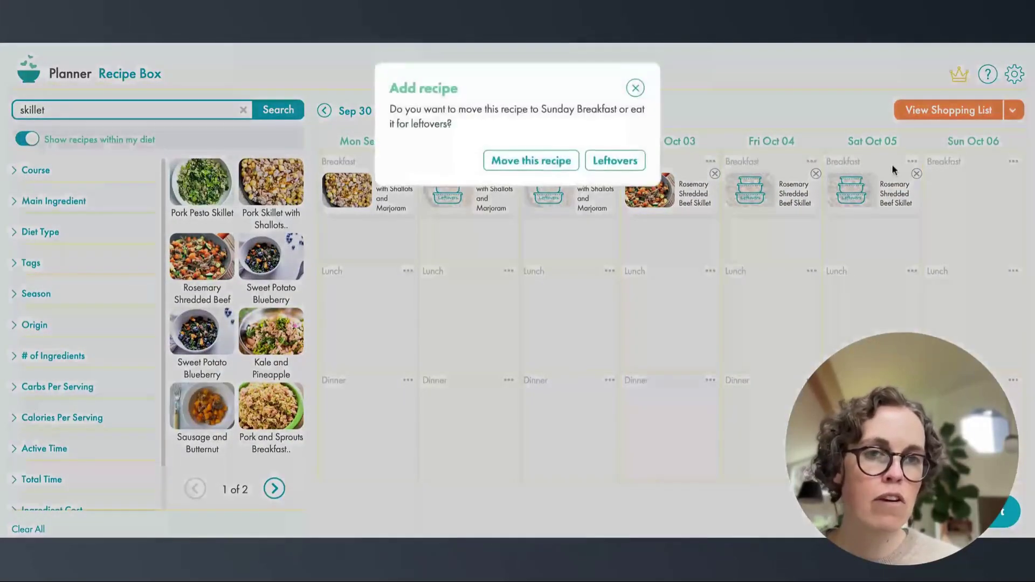
{"action": "left_click", "coordinate": [629, 162]}
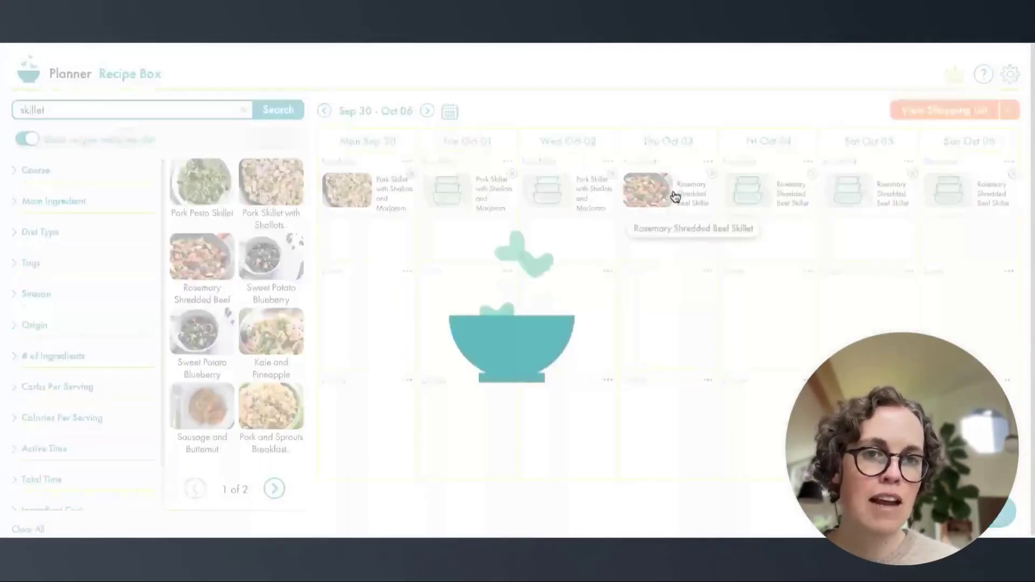
{"action": "left_click", "coordinate": [675, 196]}
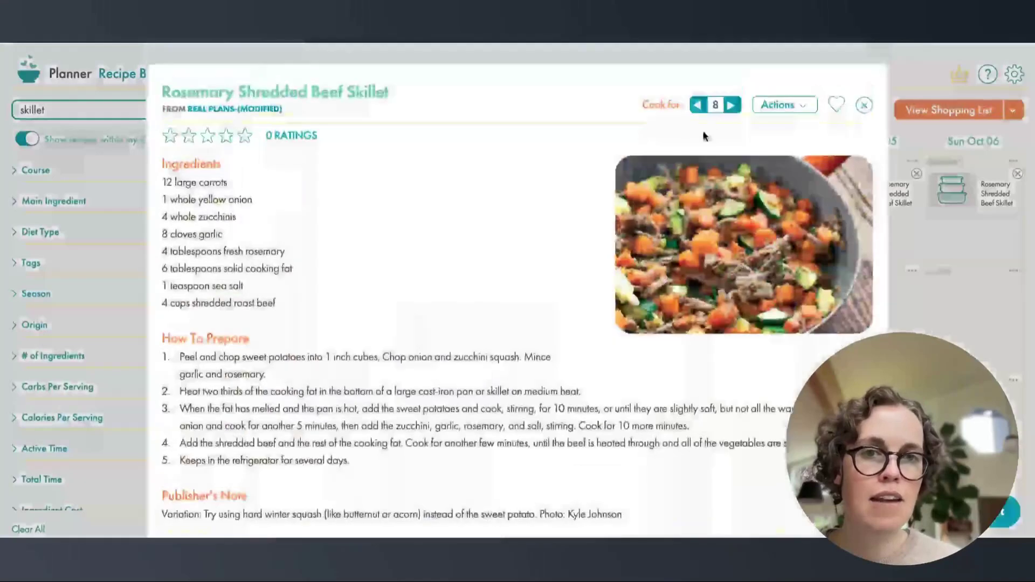
{"action": "left_click", "coordinate": [864, 105]}
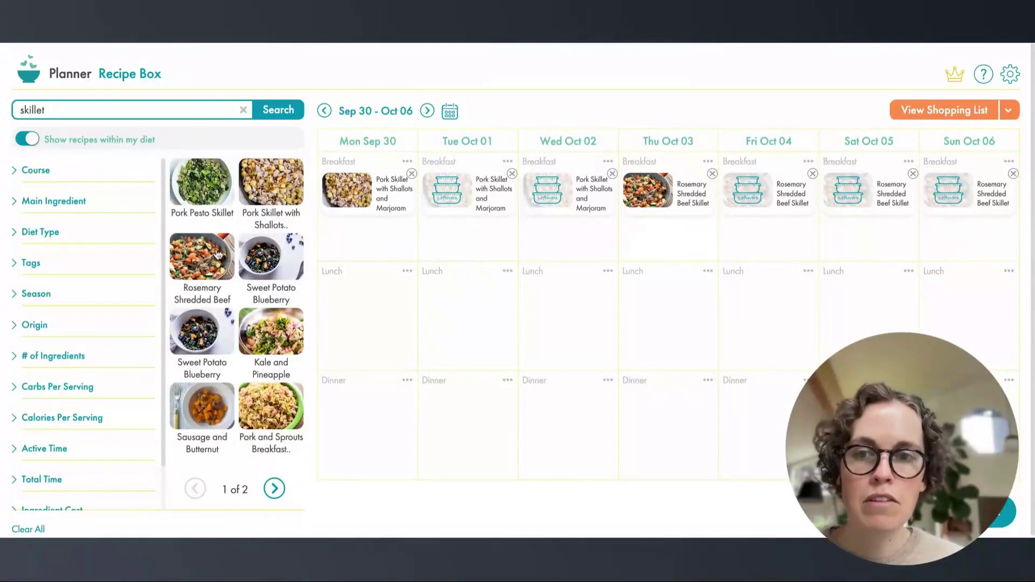
Step: Search for chicken salad recipes and schedule Chicken Caesar Salad for Monday lunch, with leftovers for Tuesday lunch
{"action": "triple_click", "coordinate": [136, 111]}
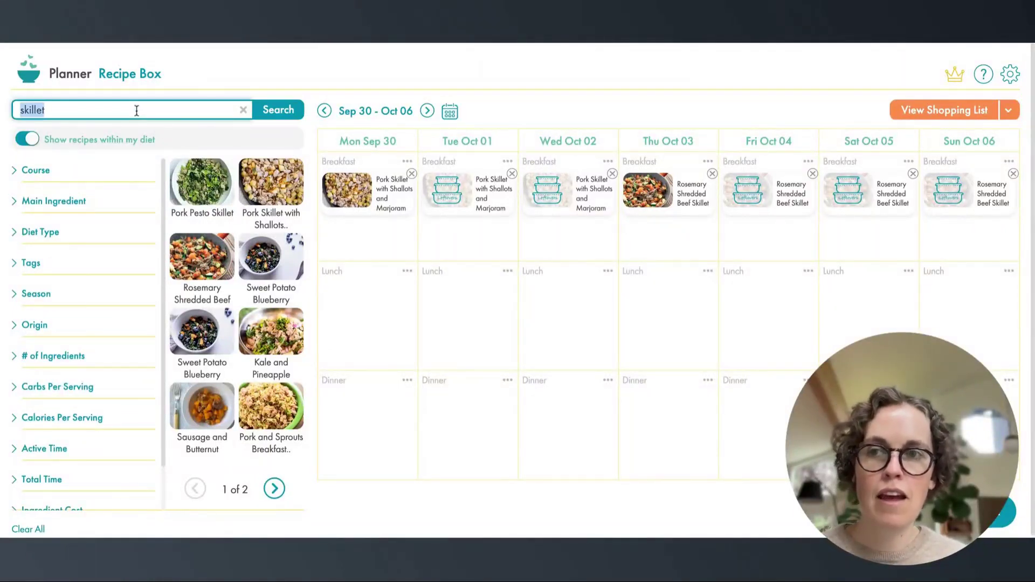
{"action": "type", "text": "chicken salad"}
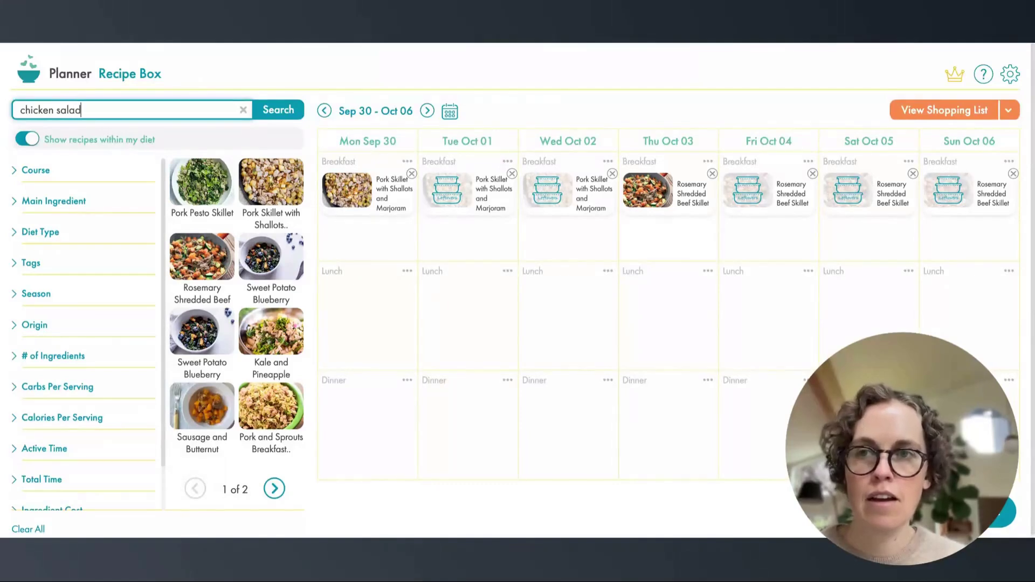
{"action": "left_click", "coordinate": [277, 113]}
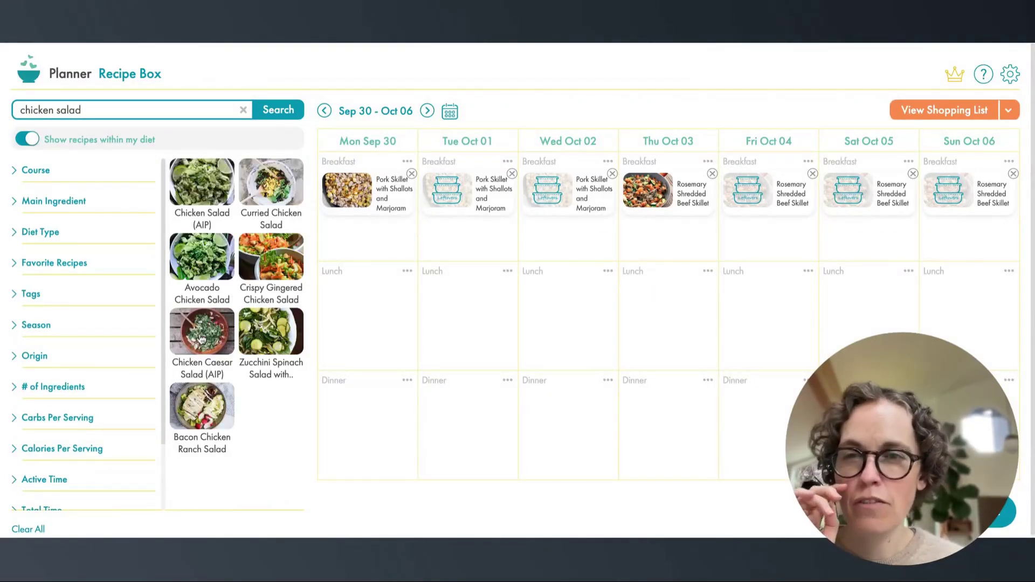
{"action": "left_click_drag", "start_coordinate": [202, 340], "coordinate": [455, 316]}
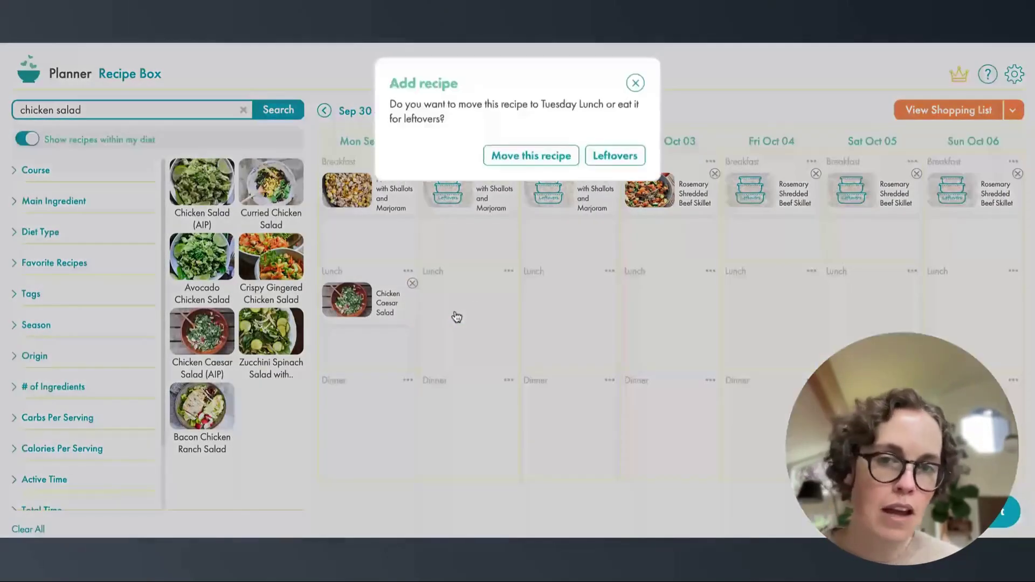
{"action": "left_click", "coordinate": [618, 162]}
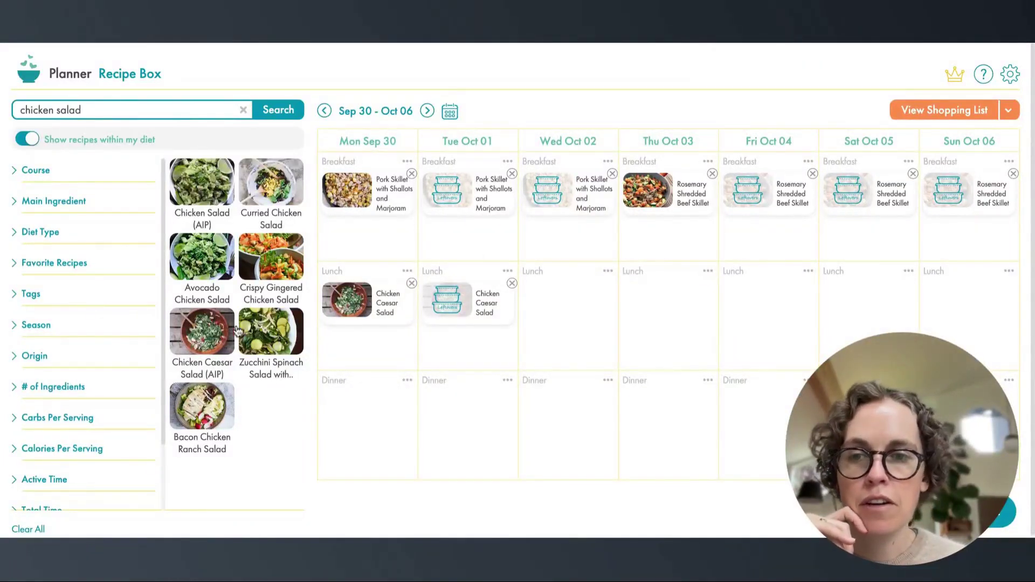
Step: Search for chili recipes and schedule Carrot and Sweet Potato "Chili" for Monday dinner
{"action": "left_click", "coordinate": [176, 113]}
{"action": "key", "text": "ctrl+a"}
{"action": "type", "text": "chil"}
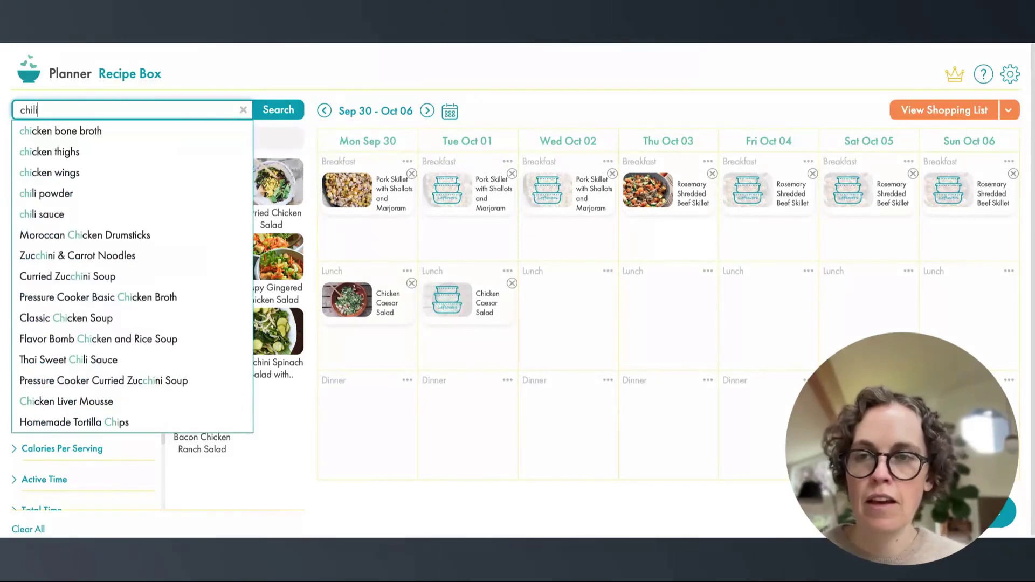
{"action": "key", "text": "Down"}
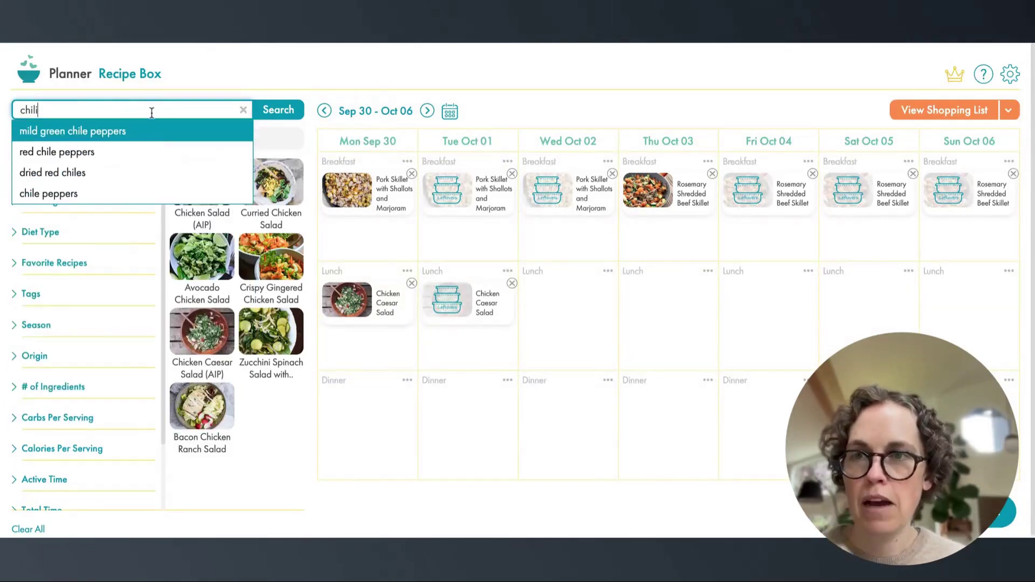
{"action": "key", "text": "Return"}
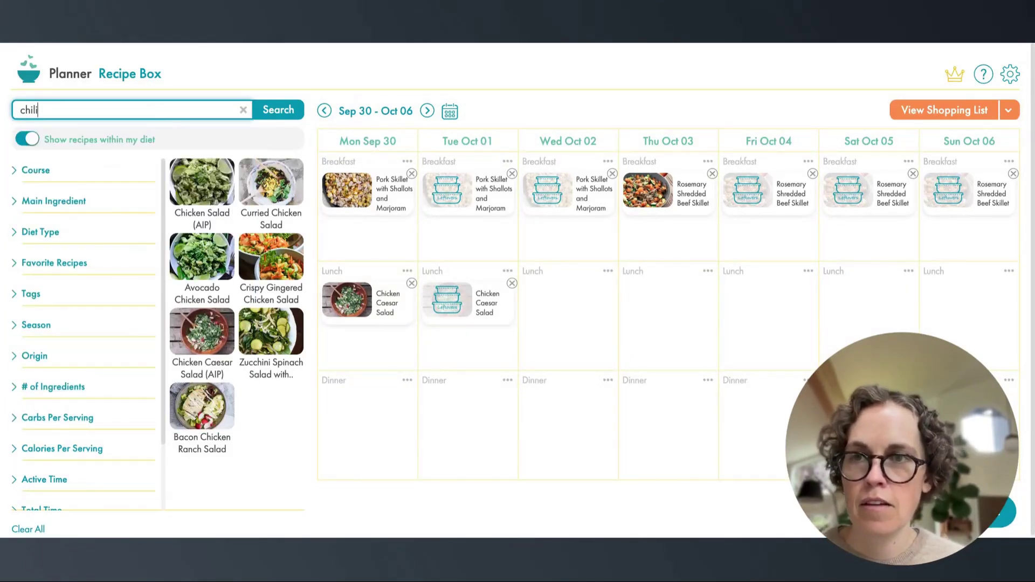
{"action": "left_click_drag", "start_coordinate": [204, 187], "coordinate": [358, 429]}
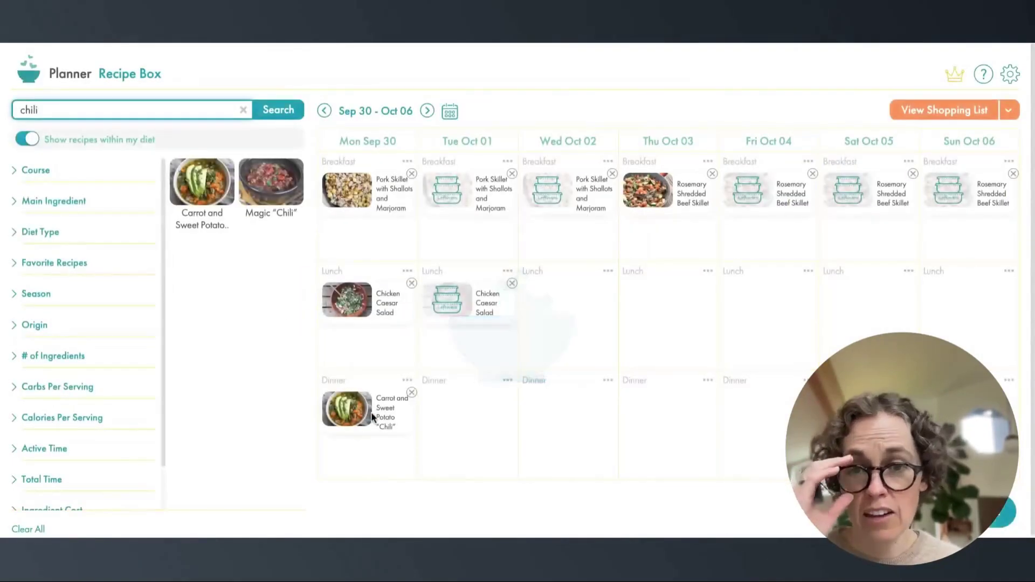
Step: Set the Monday dinner Carrot and Sweet Potato "Chili" to cook for 4
{"action": "left_click", "coordinate": [363, 420]}
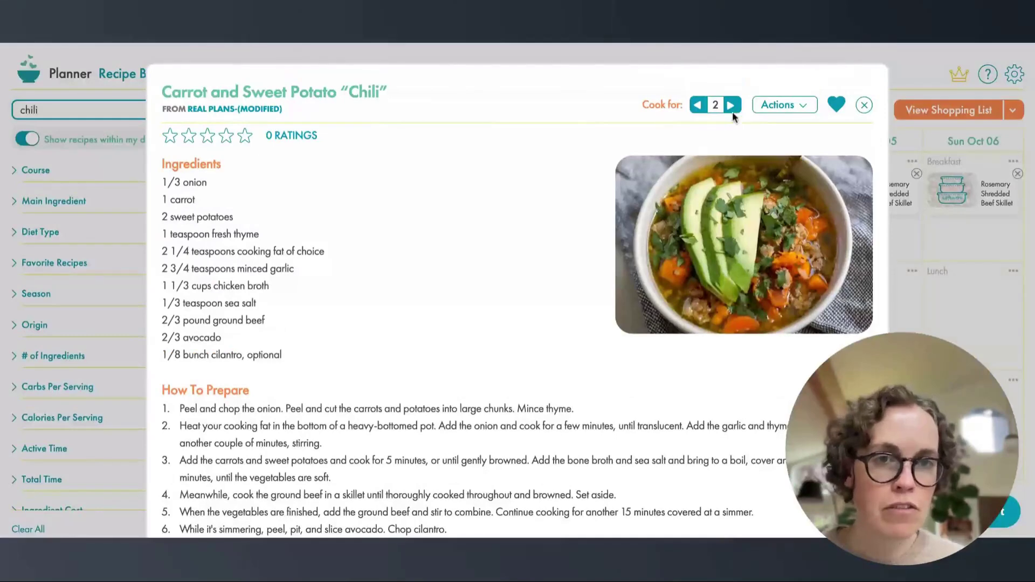
{"action": "left_click", "coordinate": [731, 105]}
{"action": "left_click", "coordinate": [731, 105]}
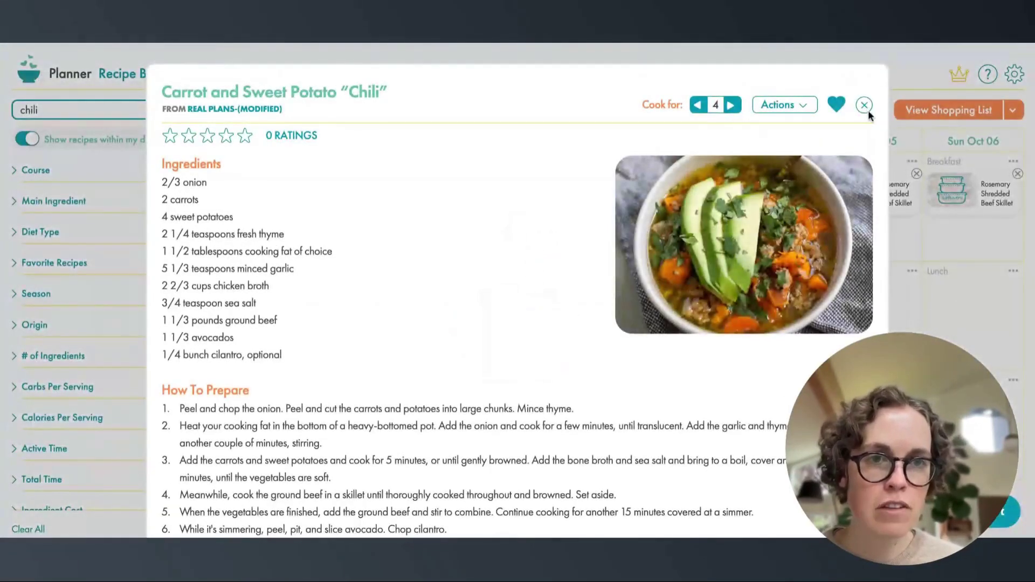
{"action": "left_click", "coordinate": [864, 106]}
Step: Add Carrot and Sweet Potato "Chili" leftovers to Tuesday and Wednesday dinner, and check the recipe's serving count
{"action": "left_click_drag", "start_coordinate": [348, 409], "coordinate": [434, 412]}
{"action": "left_click", "coordinate": [614, 163]}
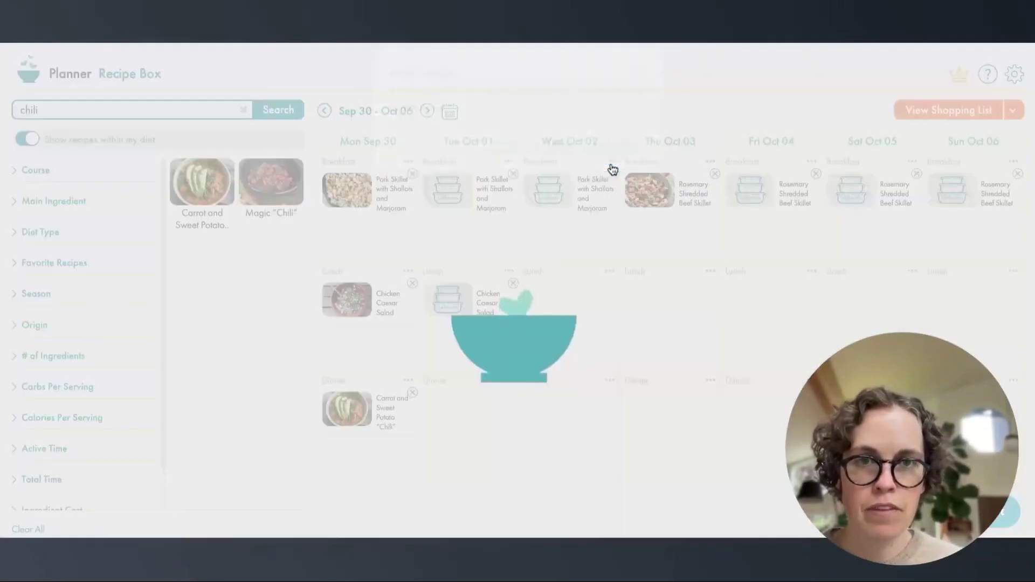
{"action": "left_click_drag", "start_coordinate": [421, 414], "coordinate": [535, 413]}
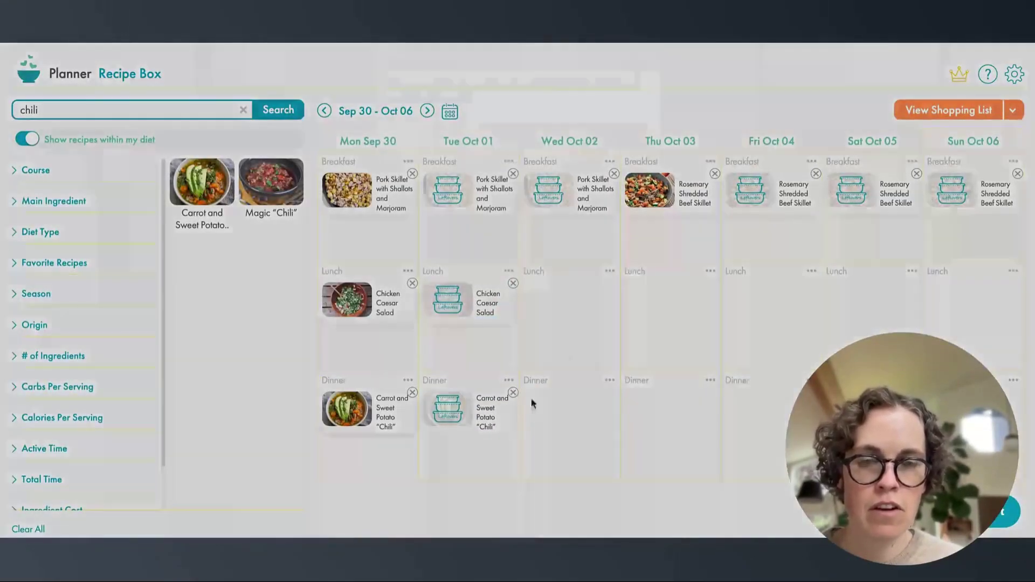
{"action": "left_click", "coordinate": [617, 164]}
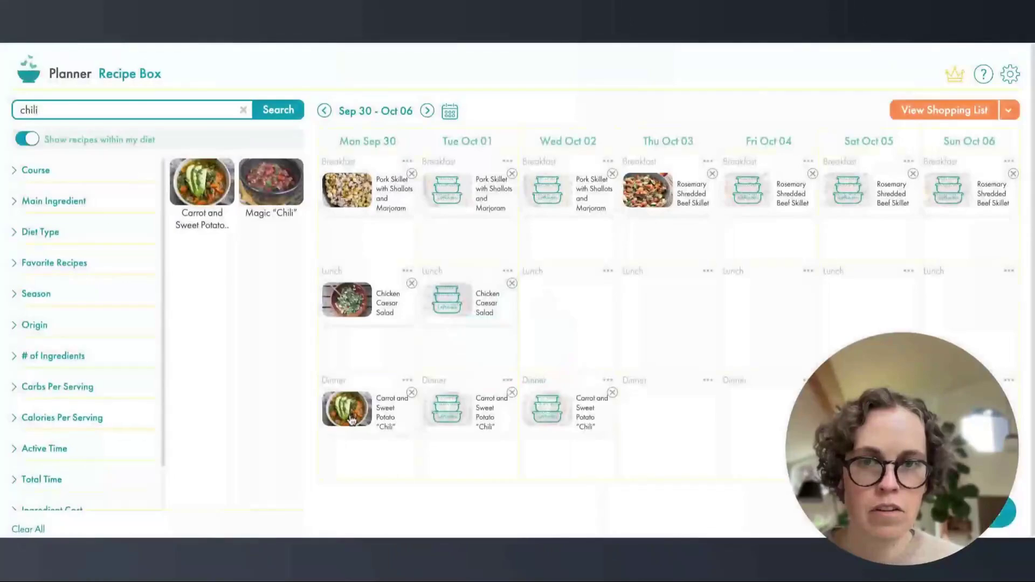
{"action": "left_click", "coordinate": [364, 426]}
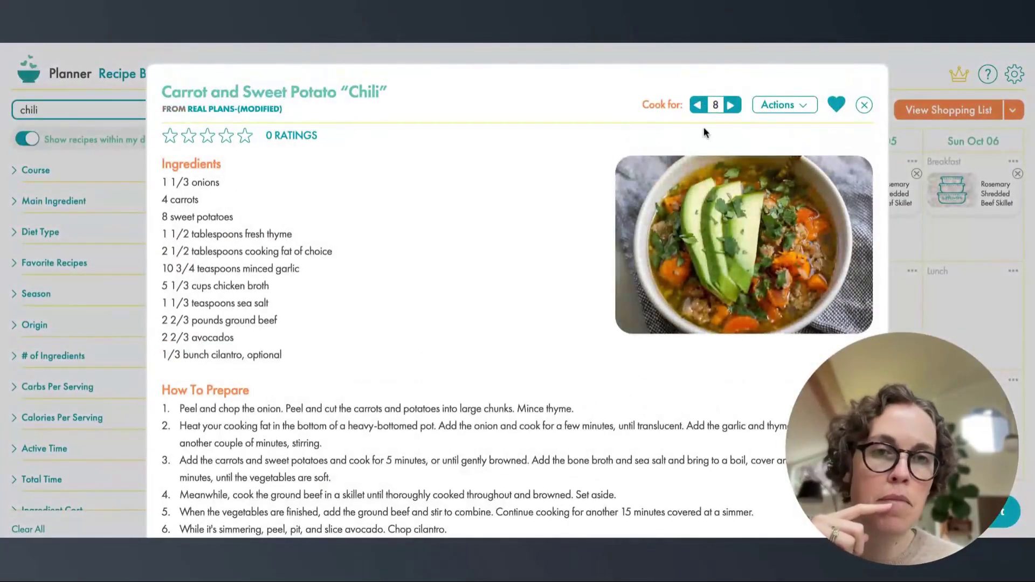
{"action": "left_click", "coordinate": [863, 106]}
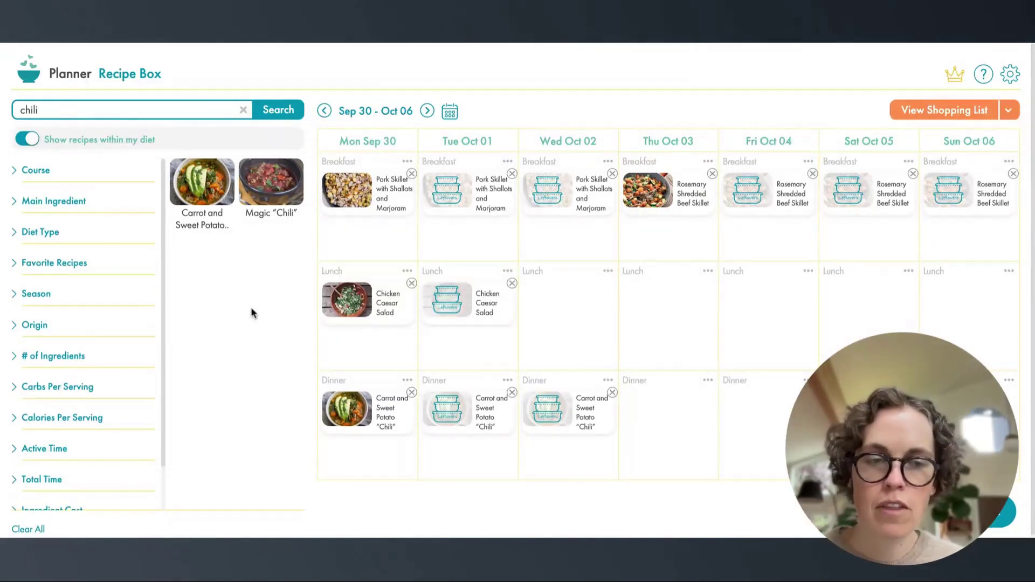
Step: Browse the Recipe Box for a dinner recipe, expanding the full list of Main Ingredient filters
{"action": "left_click", "coordinate": [132, 76]}
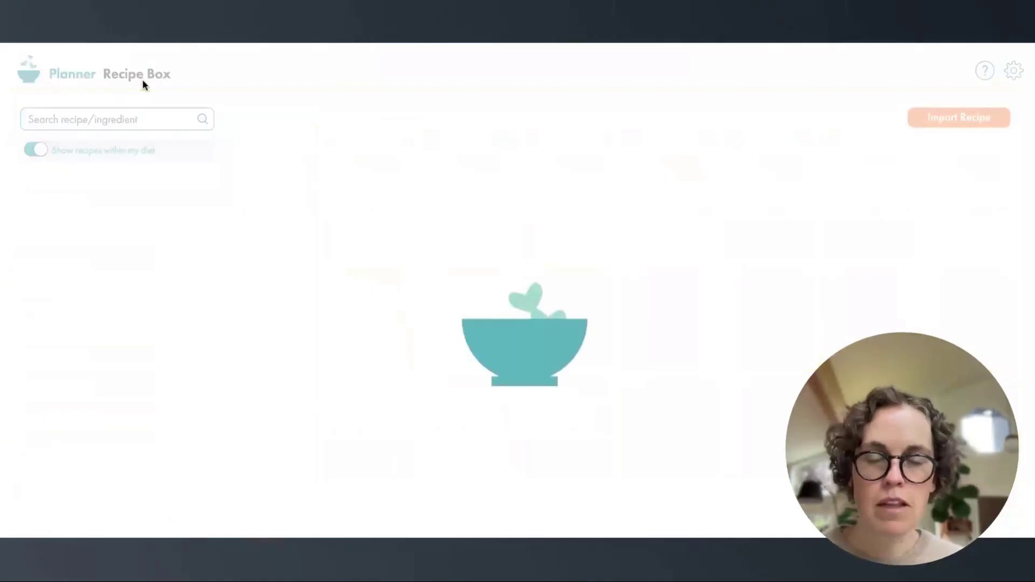
{"action": "scroll", "coordinate": [516, 445], "scroll_direction": "down", "scroll_amount": 5}
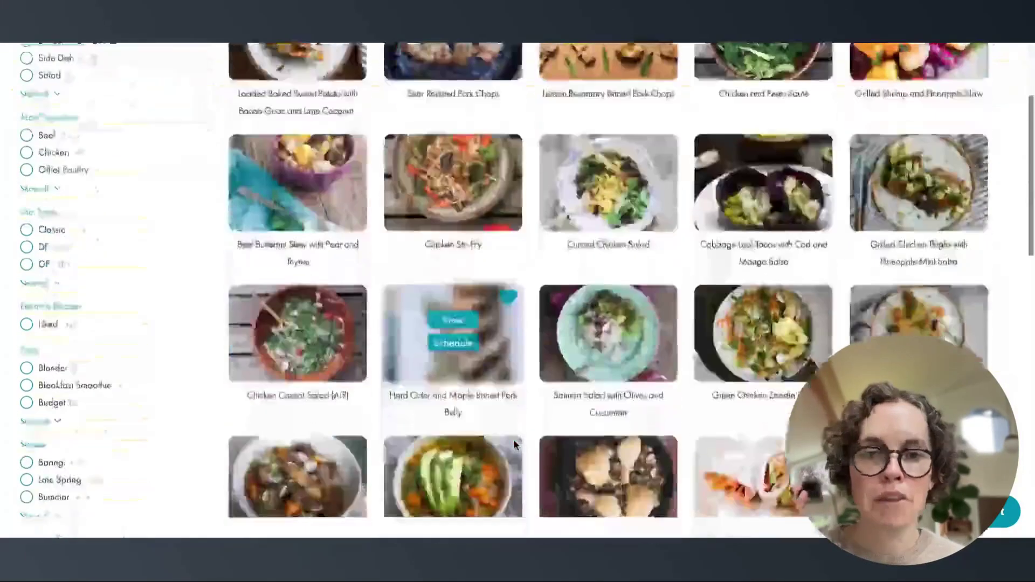
{"action": "scroll", "coordinate": [515, 485], "scroll_direction": "up", "scroll_amount": 3}
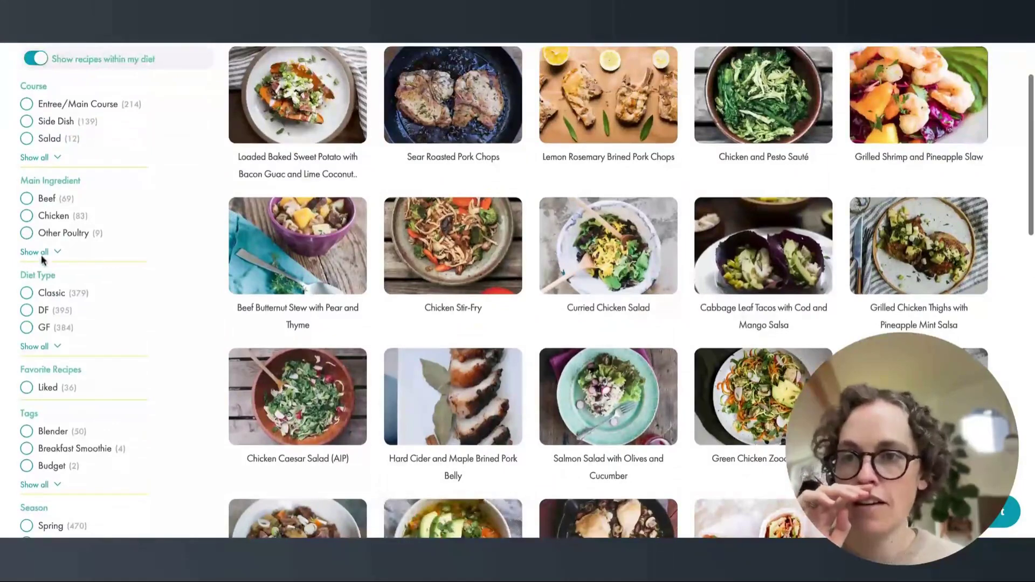
{"action": "left_click", "coordinate": [38, 253]}
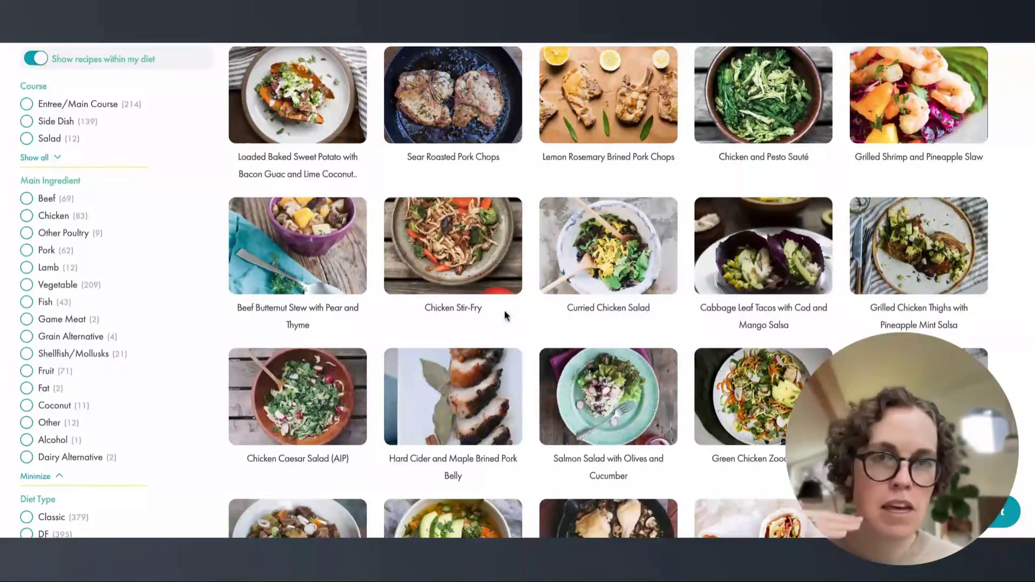
{"action": "scroll", "coordinate": [505, 315], "scroll_direction": "down", "scroll_amount": 5}
{"action": "scroll", "coordinate": [505, 315], "scroll_direction": "down", "scroll_amount": 3}
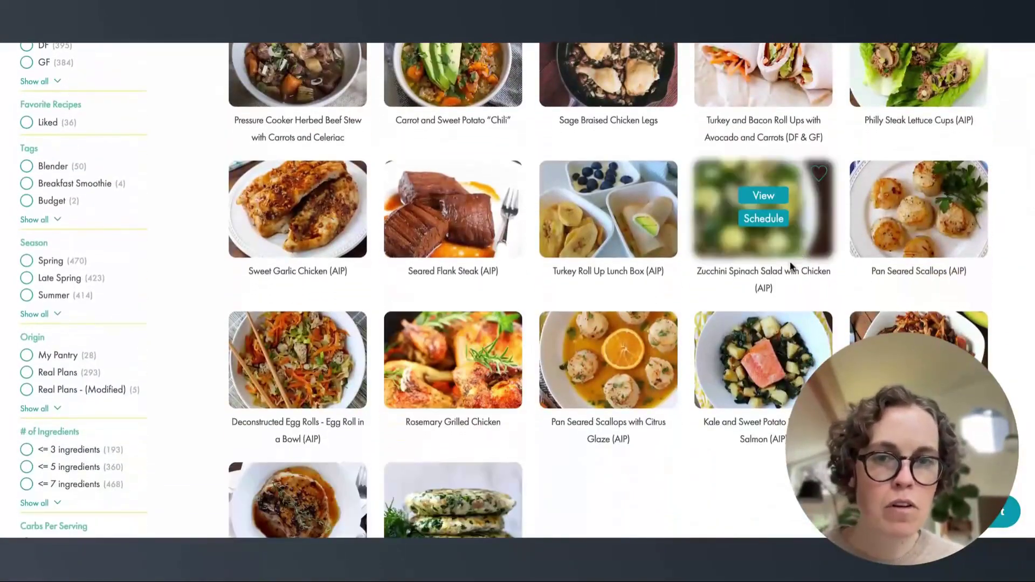
{"action": "scroll", "coordinate": [756, 401], "scroll_direction": "down", "scroll_amount": 2}
{"action": "scroll", "coordinate": [756, 401], "scroll_direction": "up", "scroll_amount": 1}
{"action": "scroll", "coordinate": [756, 401], "scroll_direction": "up", "scroll_amount": 6}
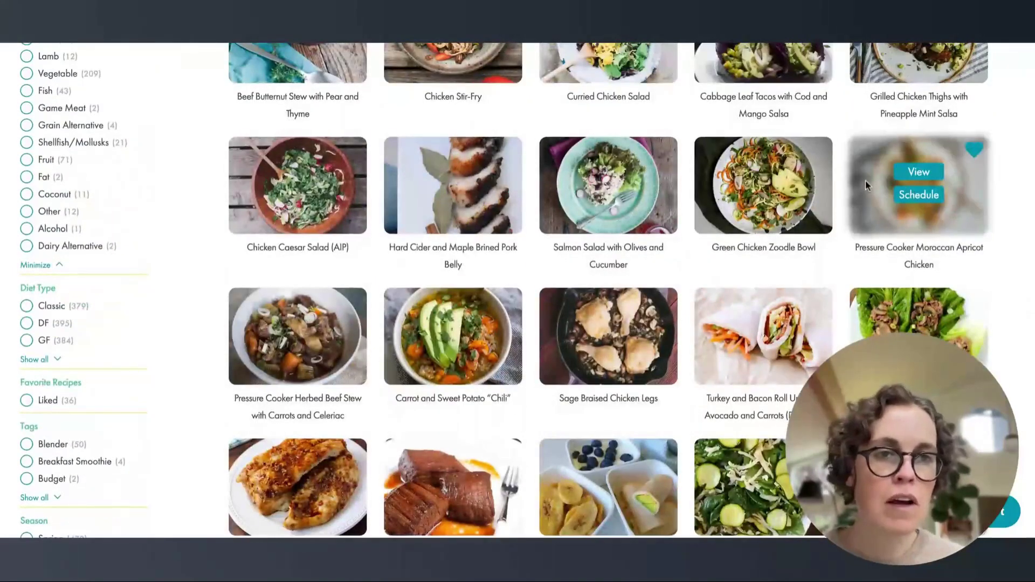
Step: View Pressure Cooker Moroccan Apricot Chicken and schedule it for dinner on Thursday, October 3
{"action": "left_click", "coordinate": [919, 172]}
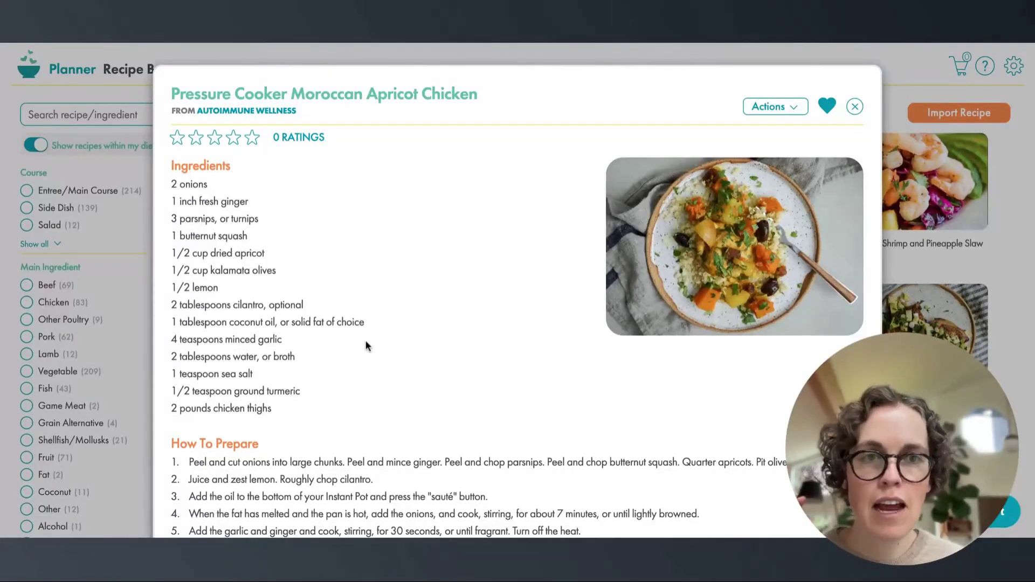
{"action": "left_click", "coordinate": [758, 108]}
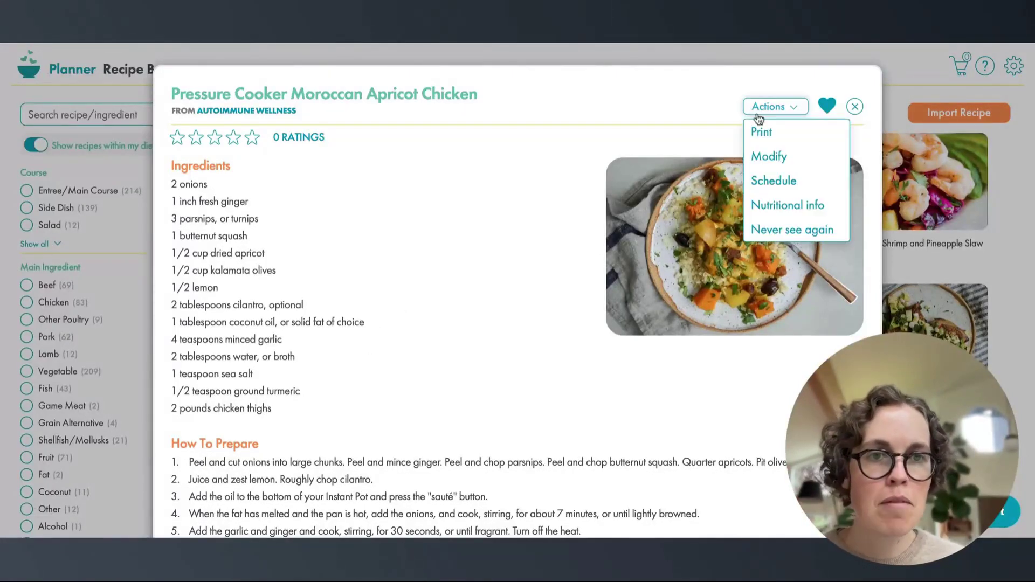
{"action": "left_click", "coordinate": [786, 180]}
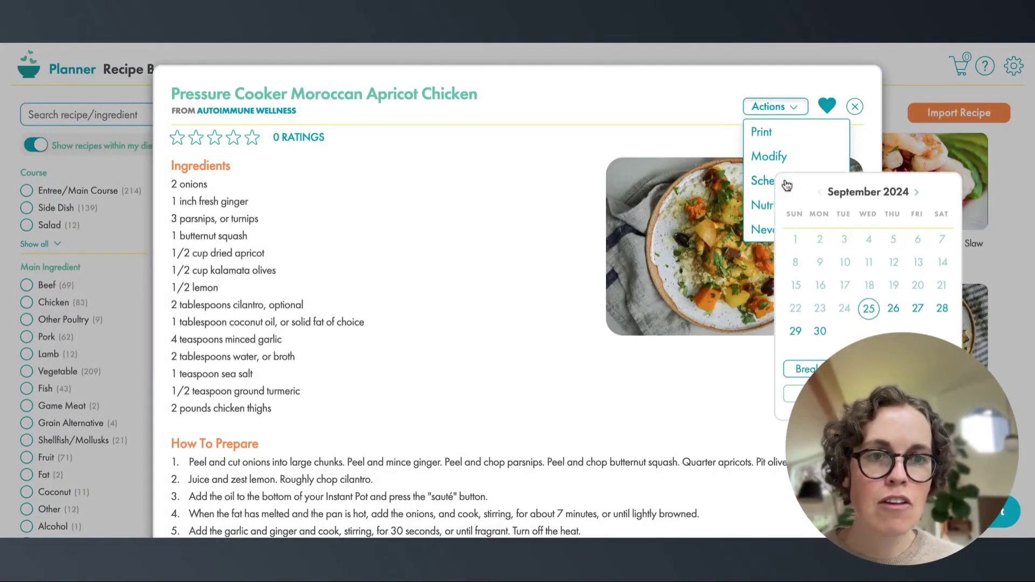
{"action": "left_click", "coordinate": [916, 192]}
{"action": "left_click", "coordinate": [869, 239]}
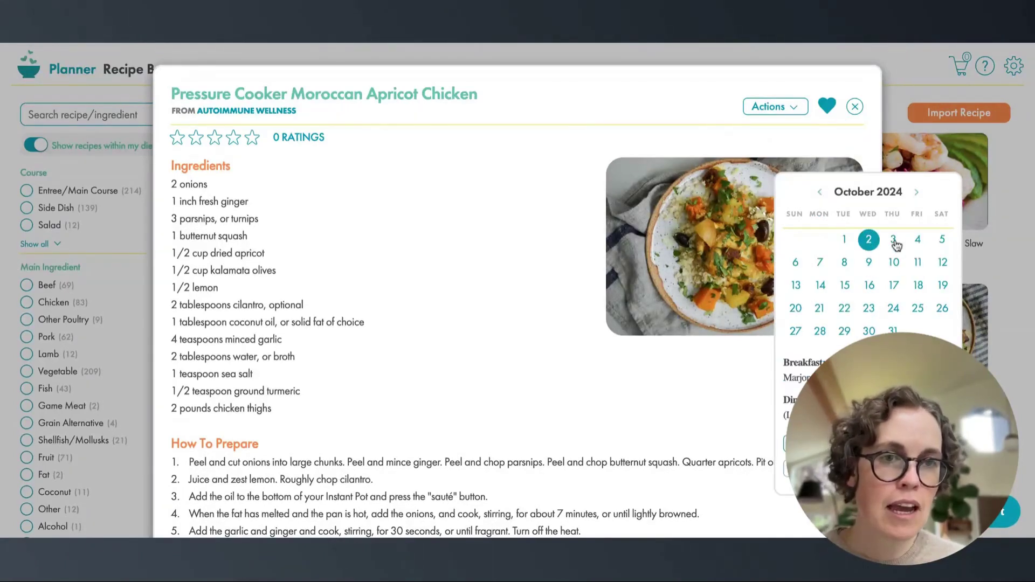
{"action": "left_click", "coordinate": [893, 239]}
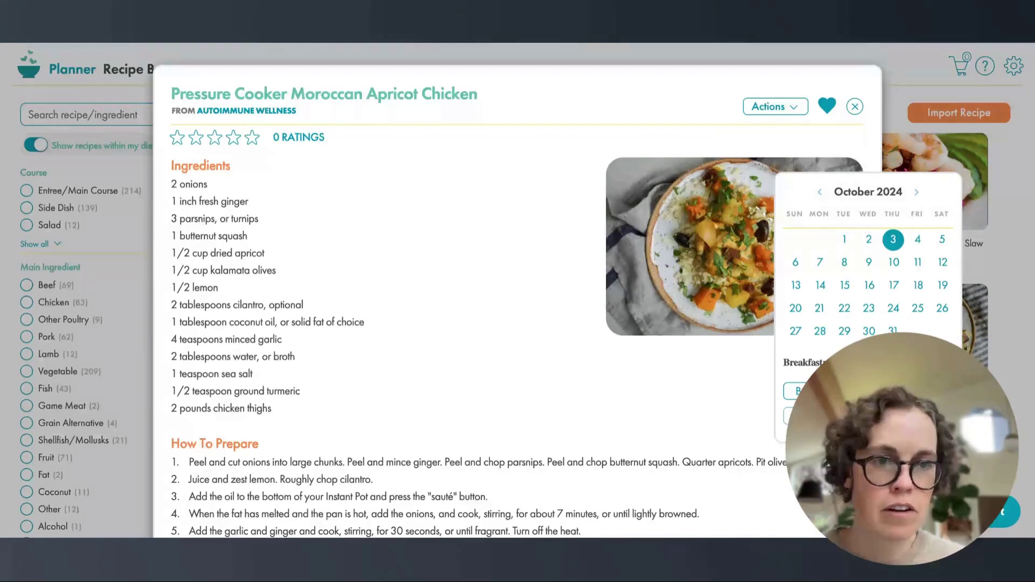
{"action": "left_click", "coordinate": [808, 416]}
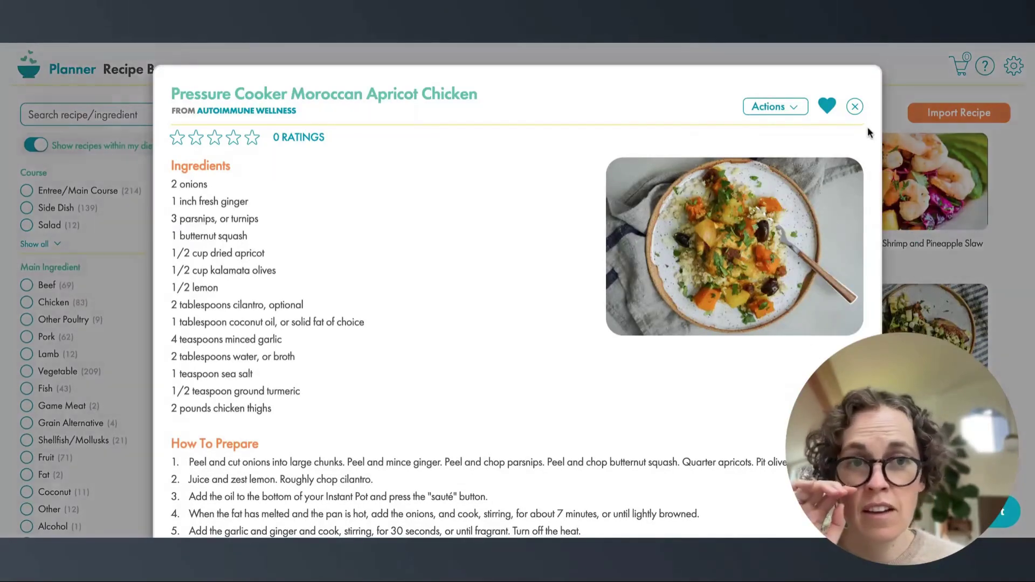
Step: Return to the planner's Sep 30 - Oct 06 week and add Pressure Cooker Moroccan Apricot Chicken leftovers to Friday and Saturday dinner
{"action": "left_click", "coordinate": [573, 160]}
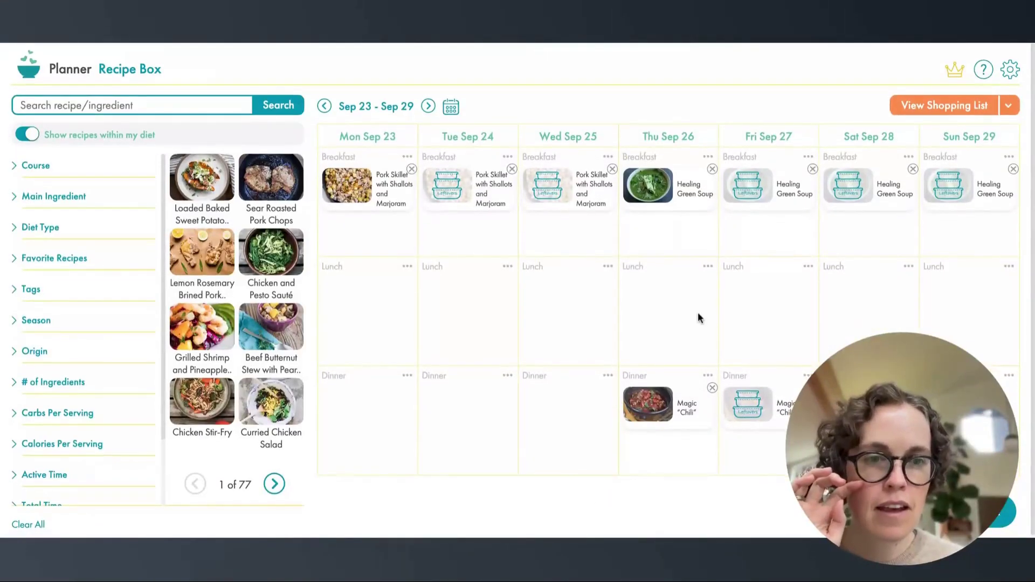
{"action": "left_click", "coordinate": [429, 107]}
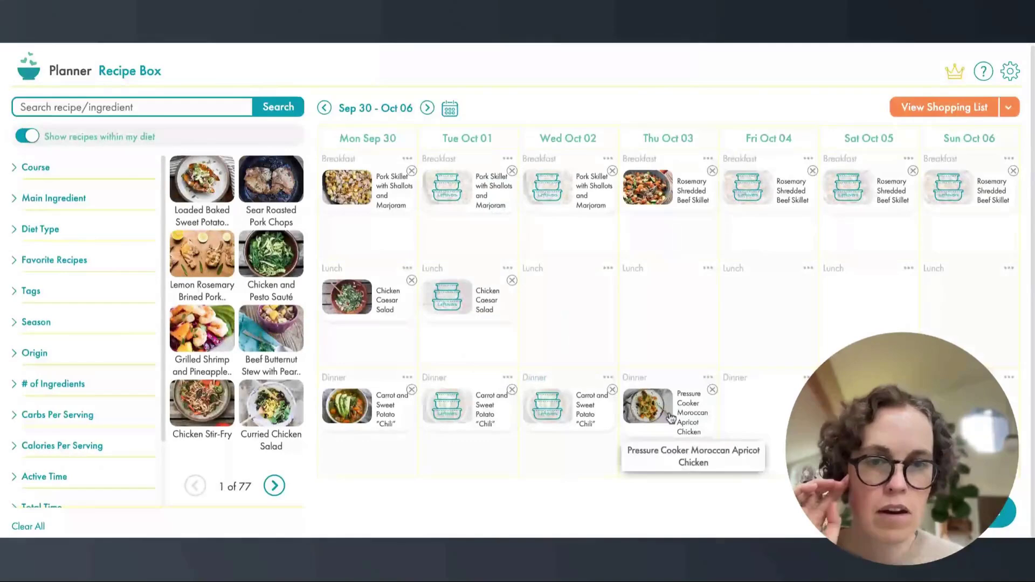
{"action": "left_click_drag", "start_coordinate": [674, 413], "coordinate": [746, 413]}
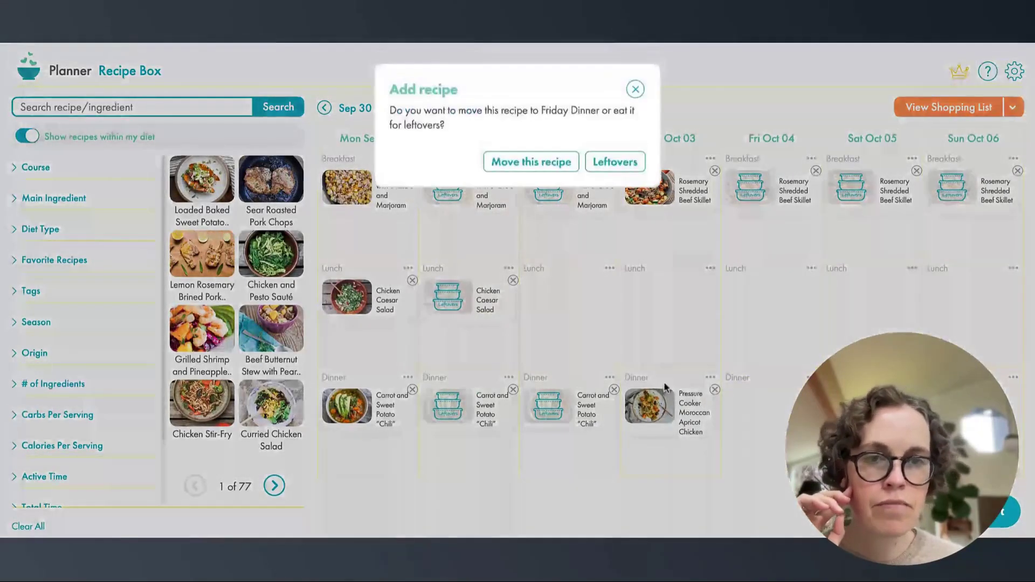
{"action": "left_click", "coordinate": [606, 157]}
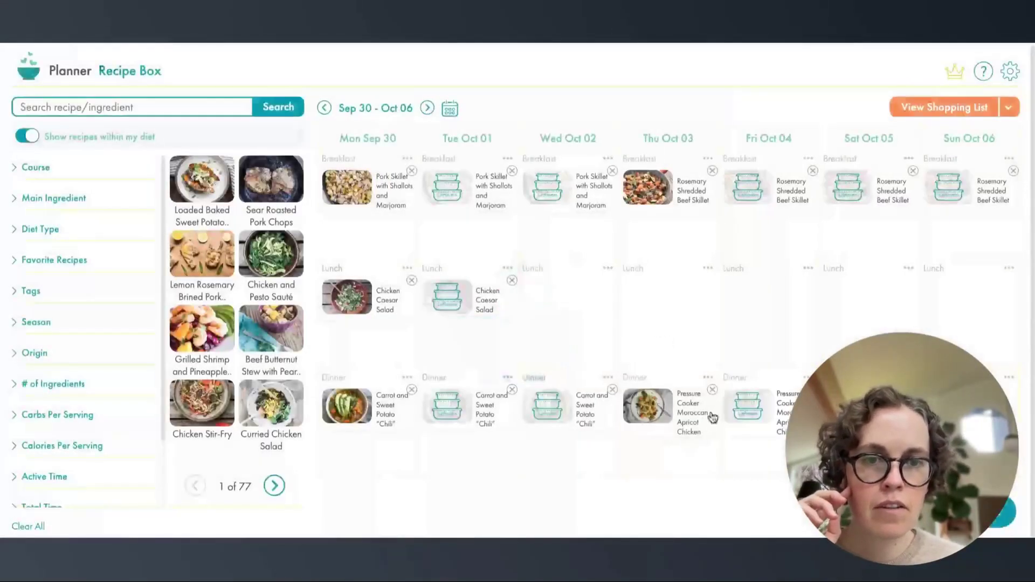
{"action": "left_click_drag", "start_coordinate": [758, 406], "coordinate": [863, 410]}
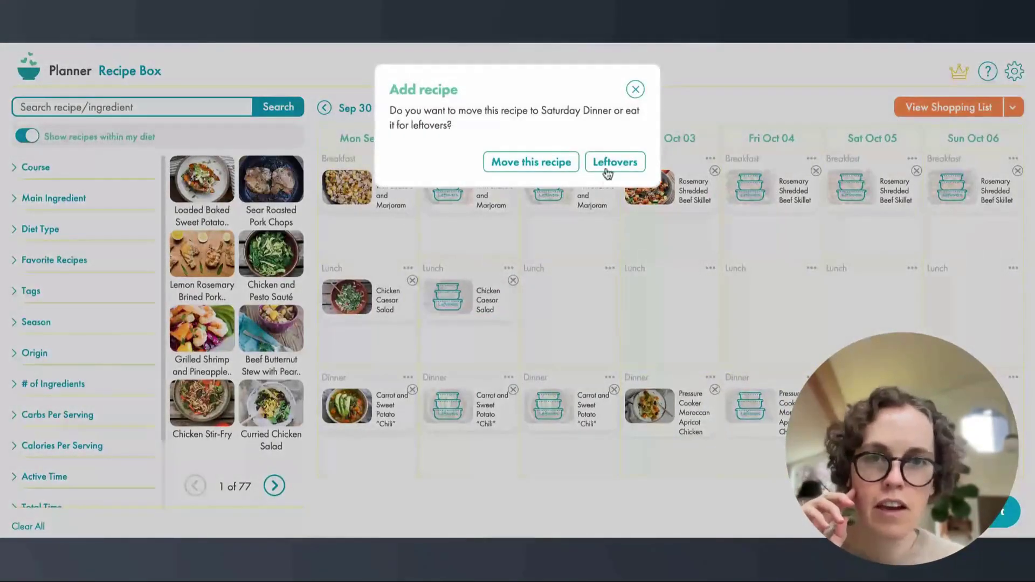
{"action": "left_click", "coordinate": [608, 164]}
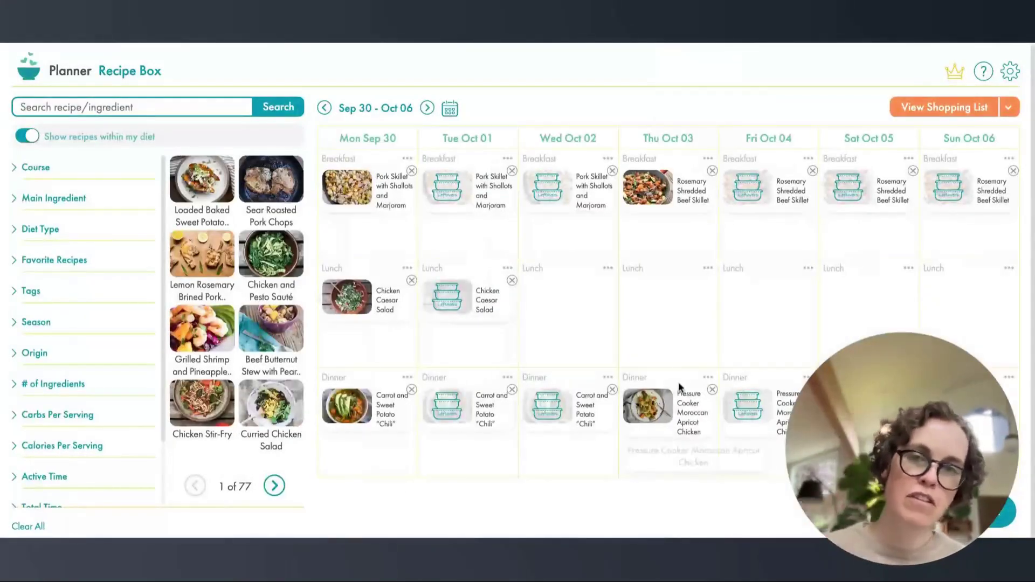
Step: Open the shopping list for the Sep 30 - Oct 06 week and look through it
{"action": "left_click", "coordinate": [955, 112]}
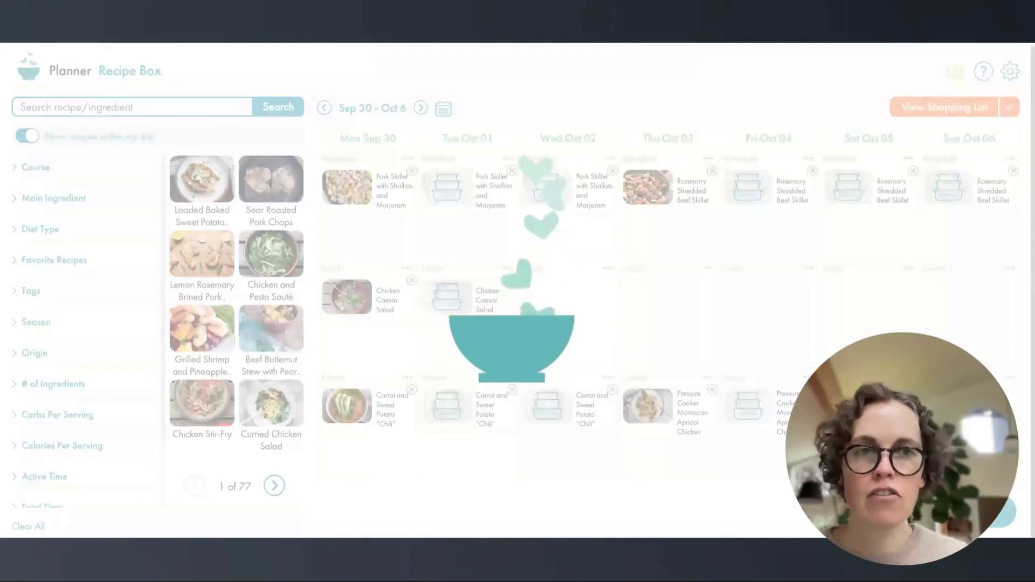
{"action": "scroll", "coordinate": [490, 432], "scroll_direction": "down", "scroll_amount": 1}
{"action": "scroll", "coordinate": [490, 438], "scroll_direction": "down", "scroll_amount": 3}
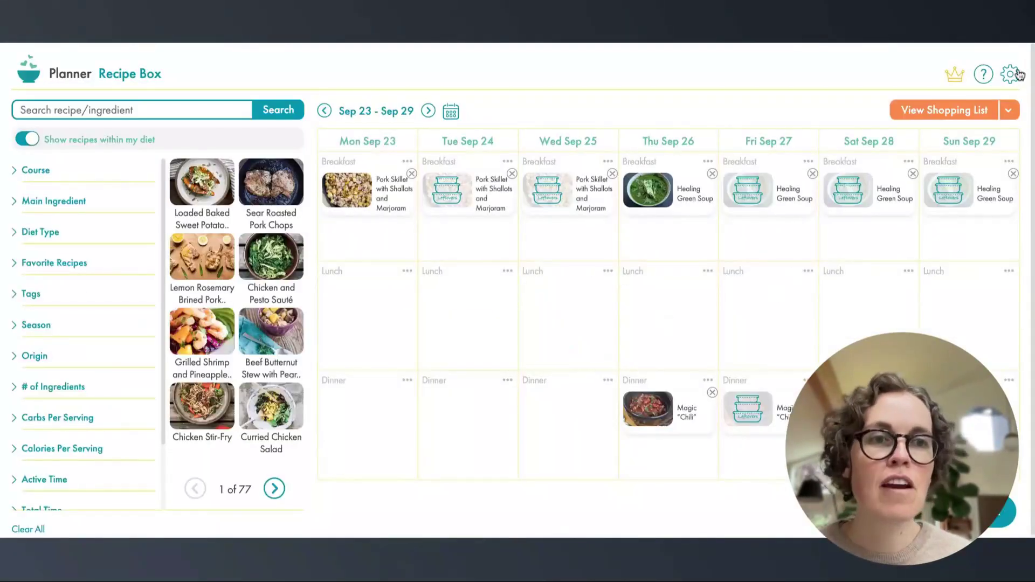
Step: Review the available meal planning styles in the meal plan settings without changing the current one
{"action": "left_click", "coordinate": [989, 88]}
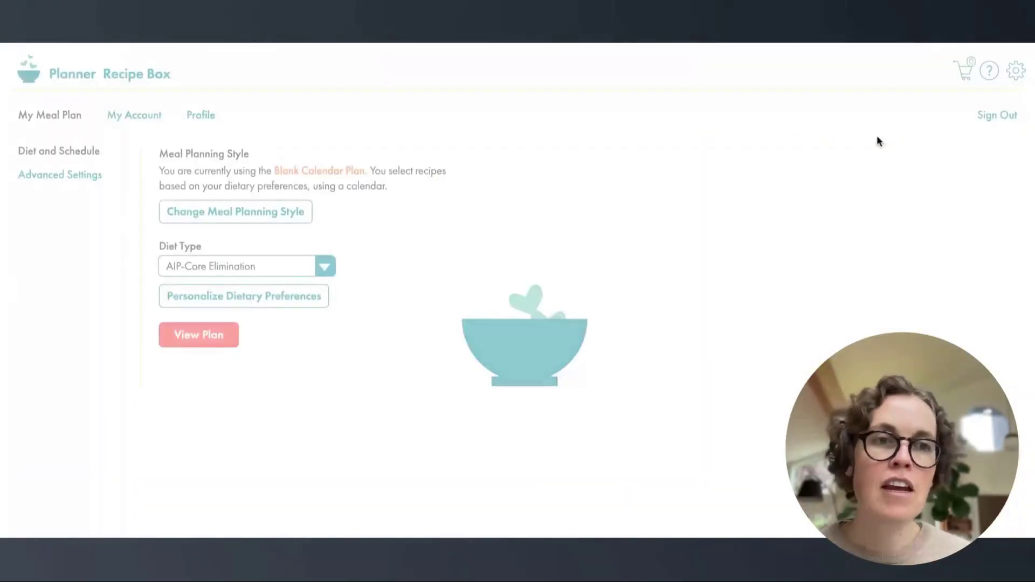
{"action": "left_click", "coordinate": [243, 214]}
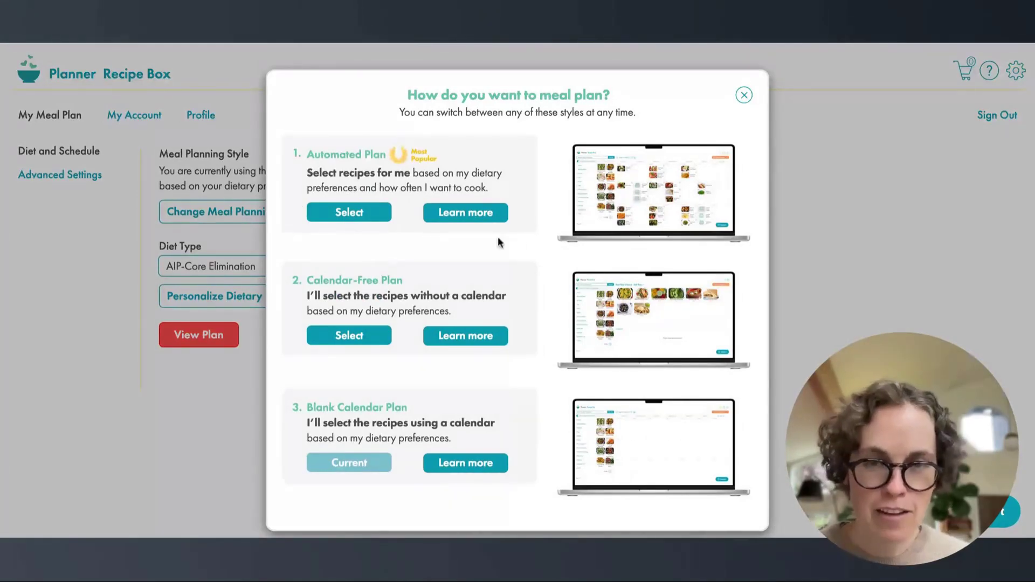
{"action": "left_click", "coordinate": [745, 97]}
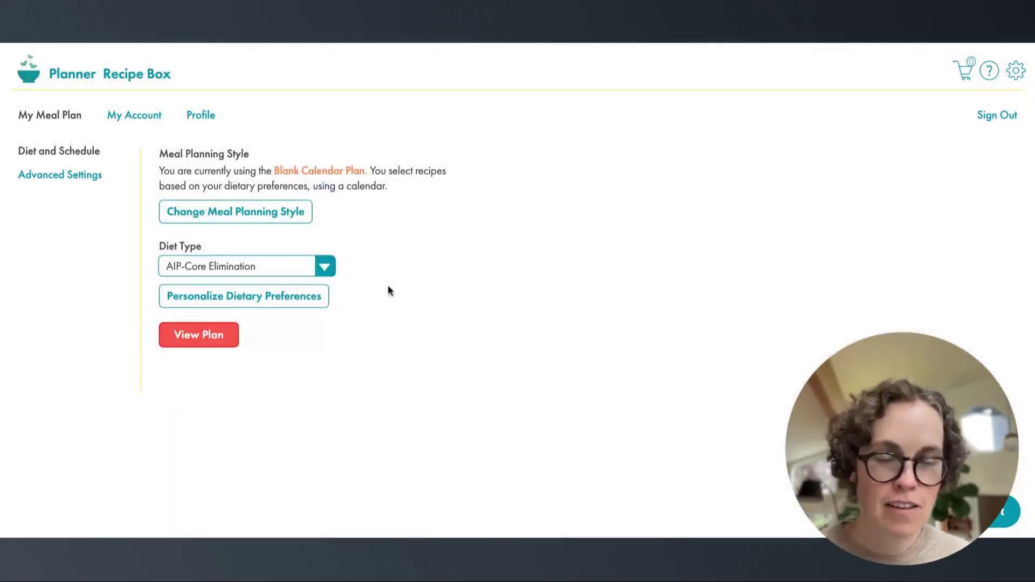